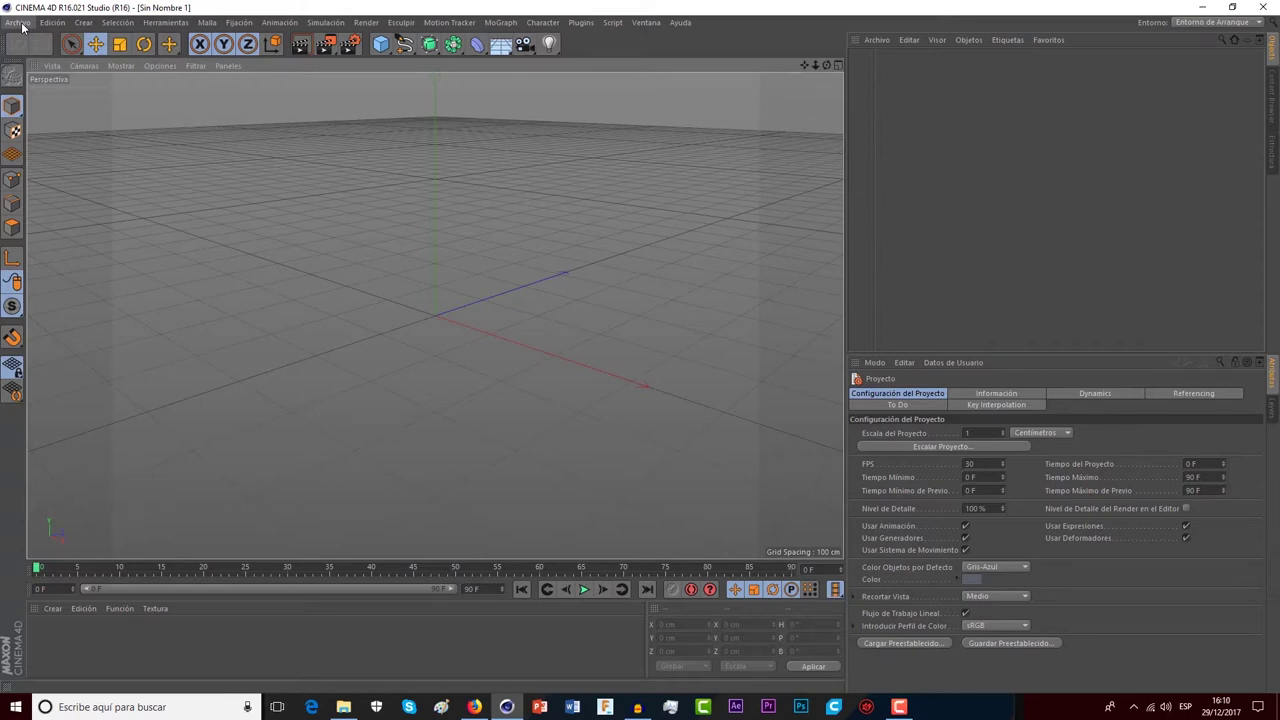
# - Open 0Boiler.c4d via Archivo > Abrir and orbit the view around the alien model
pyautogui.click(22, 24)
pyautogui.click(26, 57)
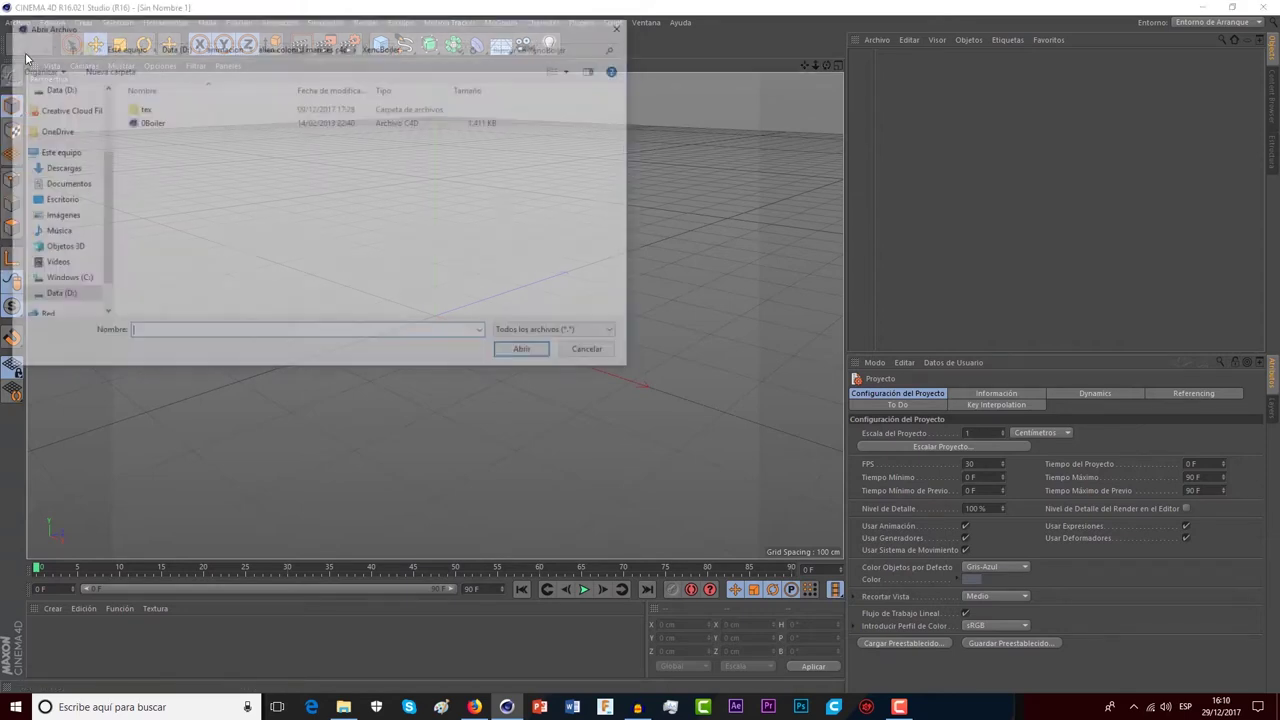
pyautogui.doubleClick(160, 123)
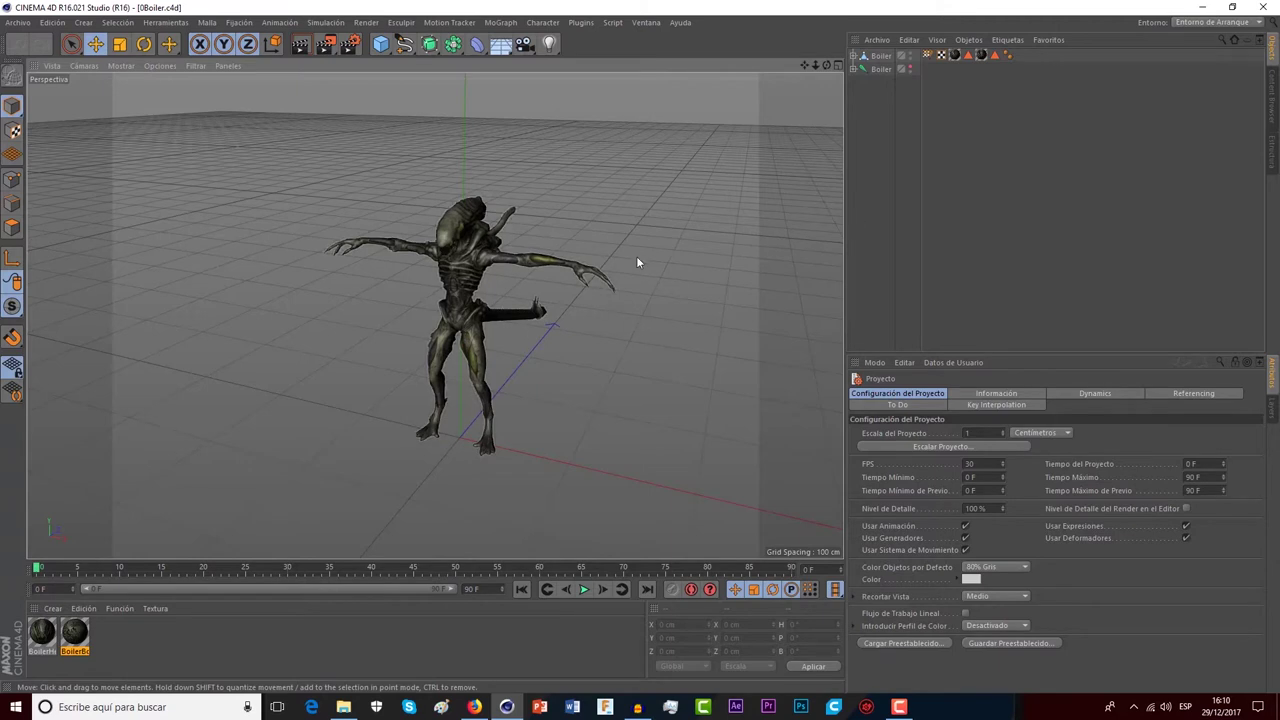
pyautogui.moveTo(827, 64)
pyautogui.mouseDown()
pyautogui.moveTo(790, 75)
pyautogui.moveTo(935, 62)
pyautogui.mouseUp()
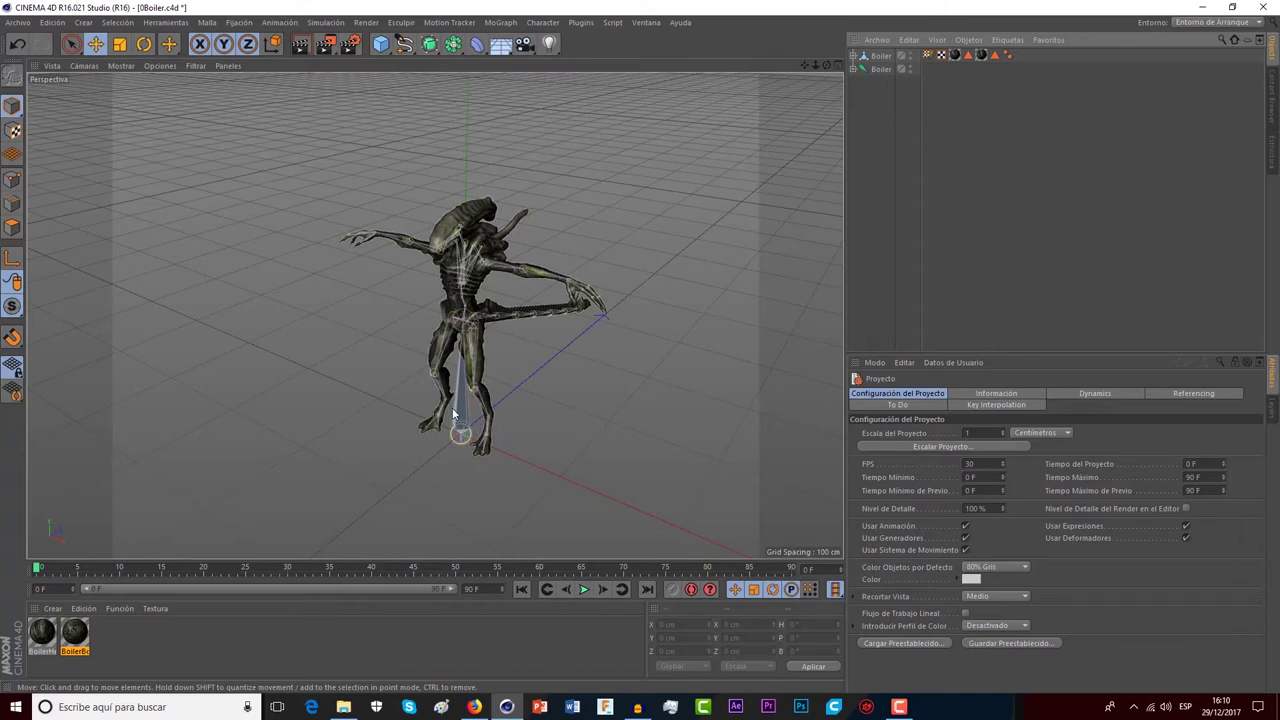
pyautogui.click(910, 54)
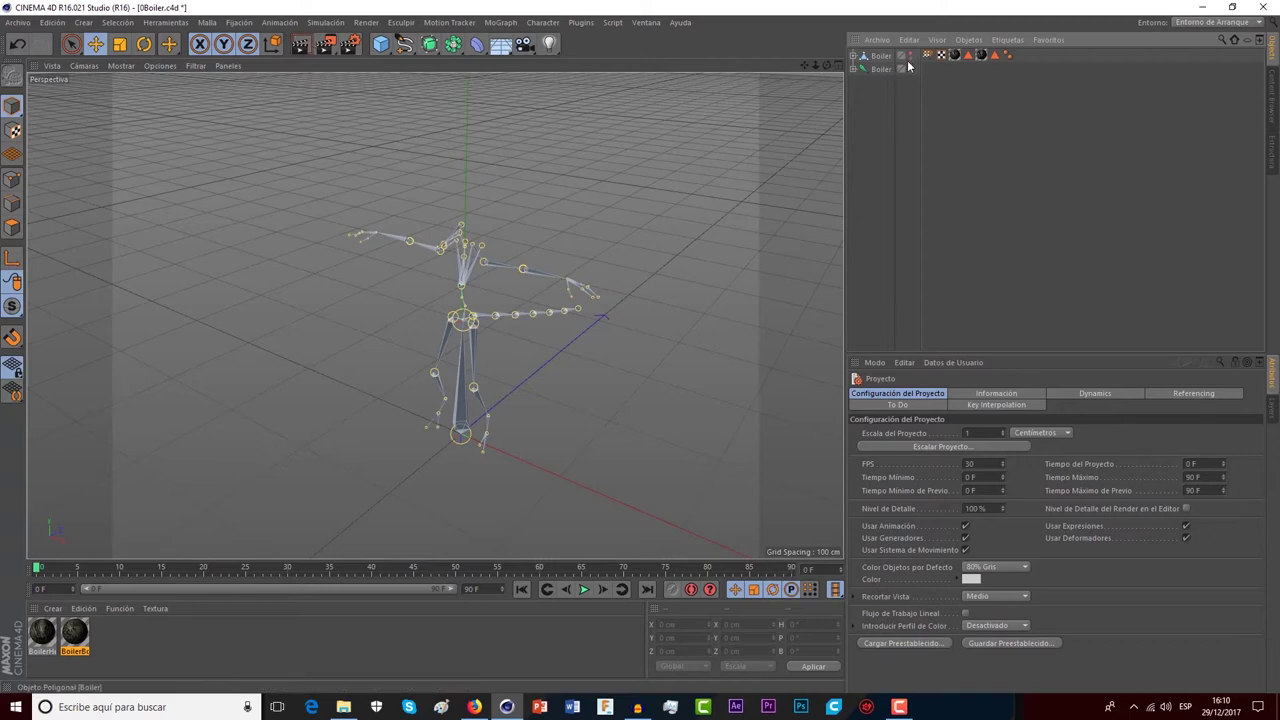
pyautogui.click(299, 47)
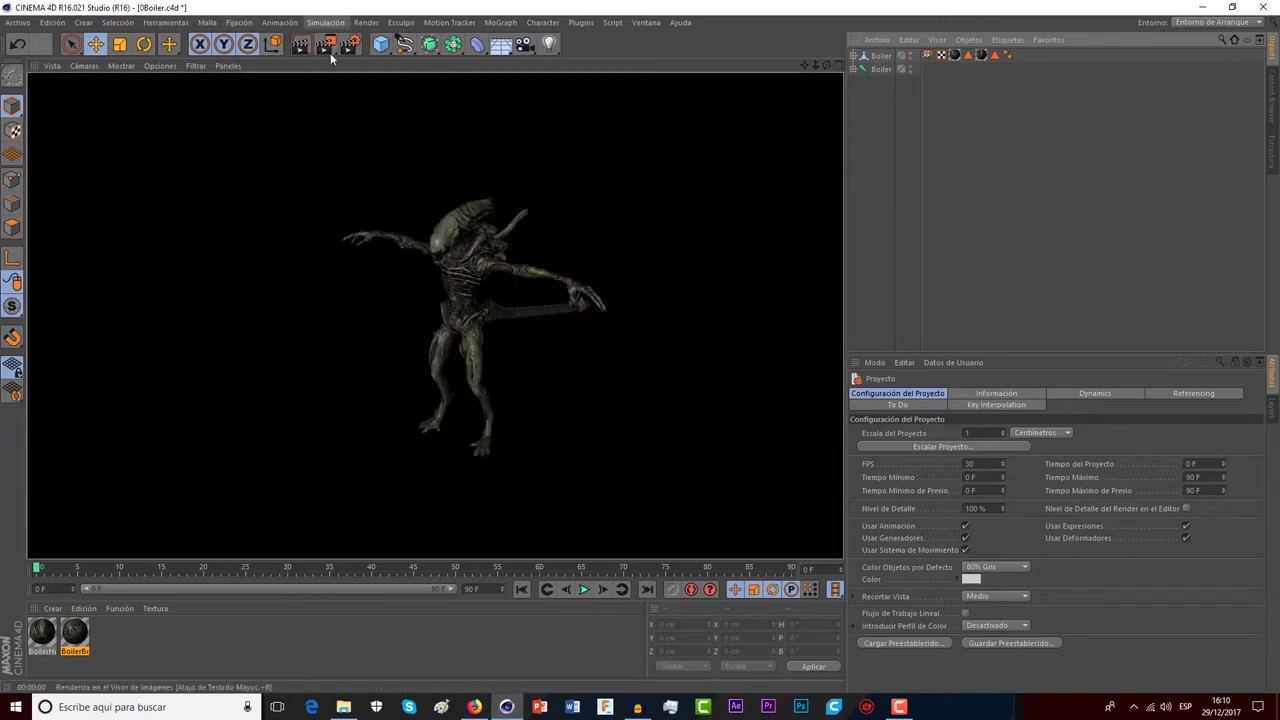
pyautogui.click(815, 64)
pyautogui.moveTo(815, 64); pyautogui.dragTo(815, 66)
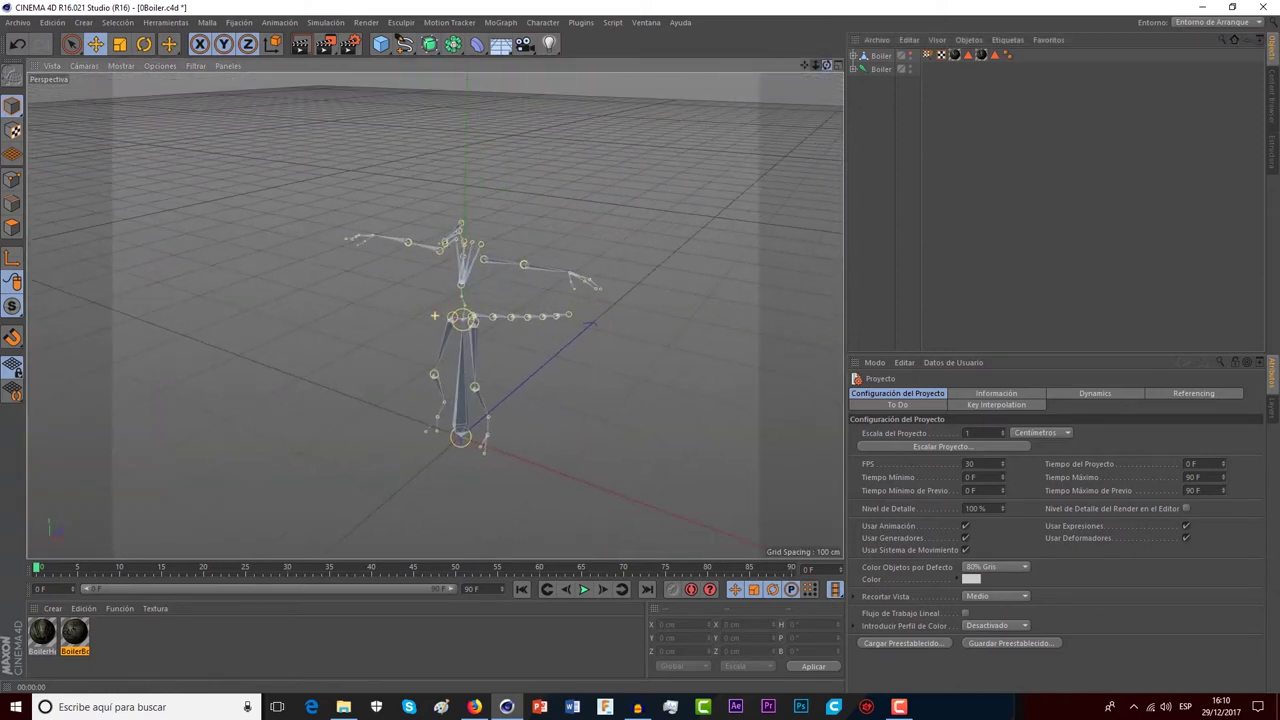
pyautogui.click(911, 55)
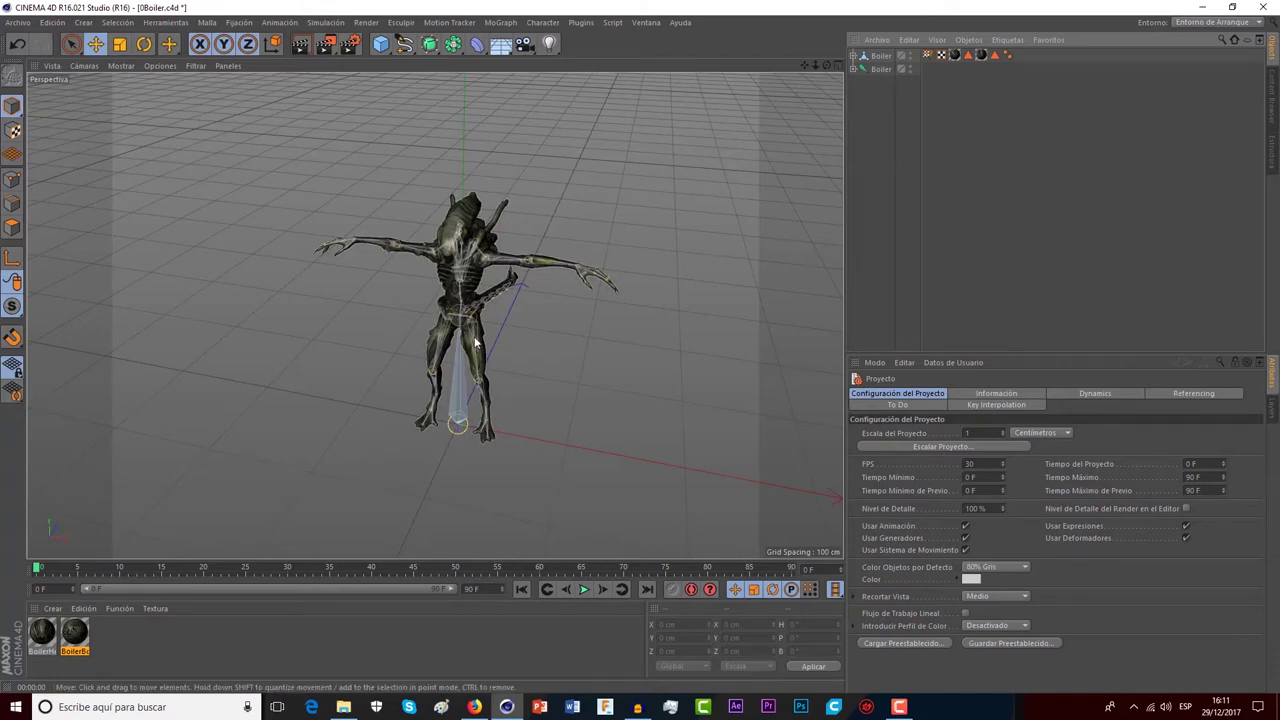
# - Hide the Boiler alien mesh in the editor, undoing an accidental move first
pyautogui.click(476, 276)
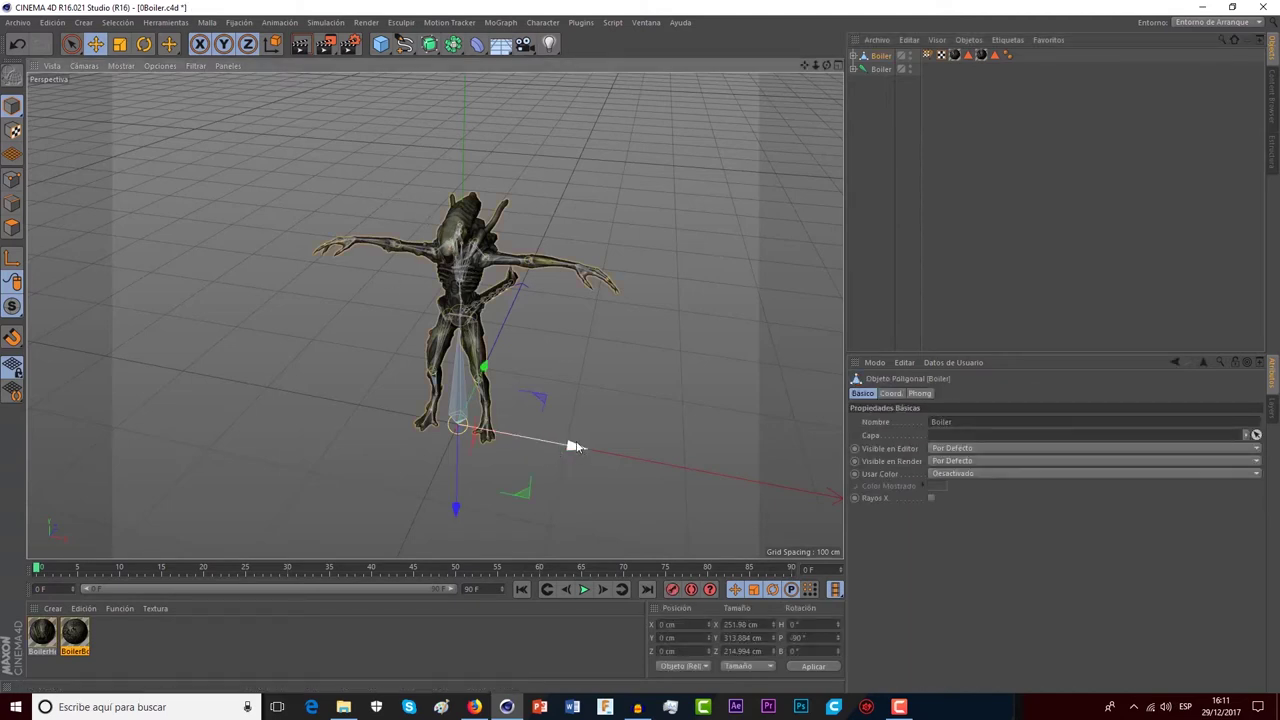
pyautogui.moveTo(578, 448); pyautogui.dragTo(708, 470)
pyautogui.click(18, 47)
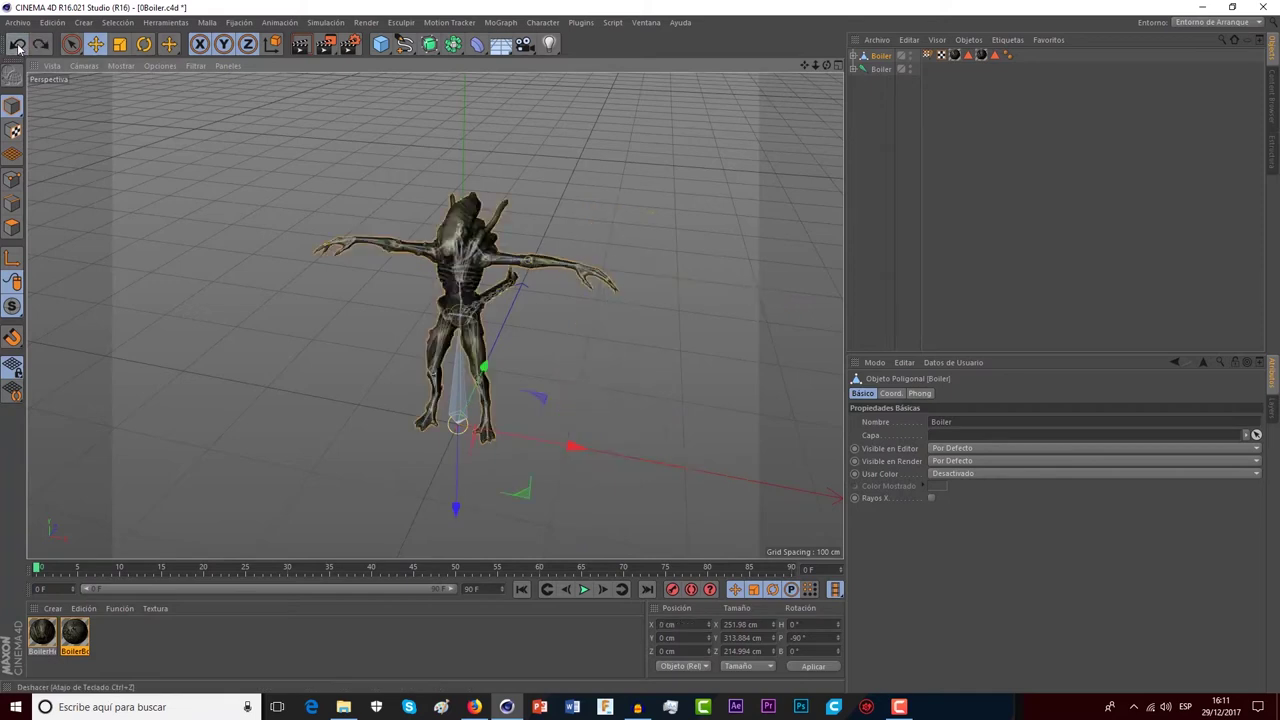
pyautogui.doubleClick(910, 54)
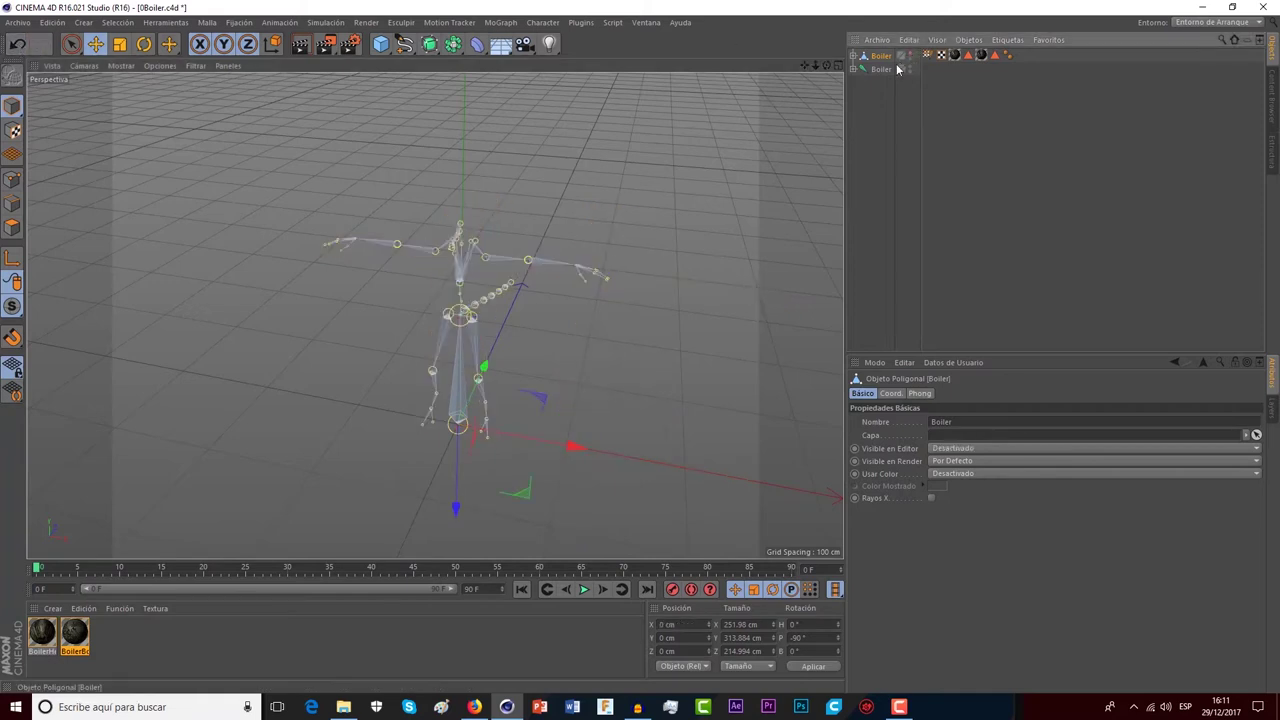
# - Rotate the L-UpperArm joint to H -35.119° and bring up the render settings
pyautogui.click(505, 262)
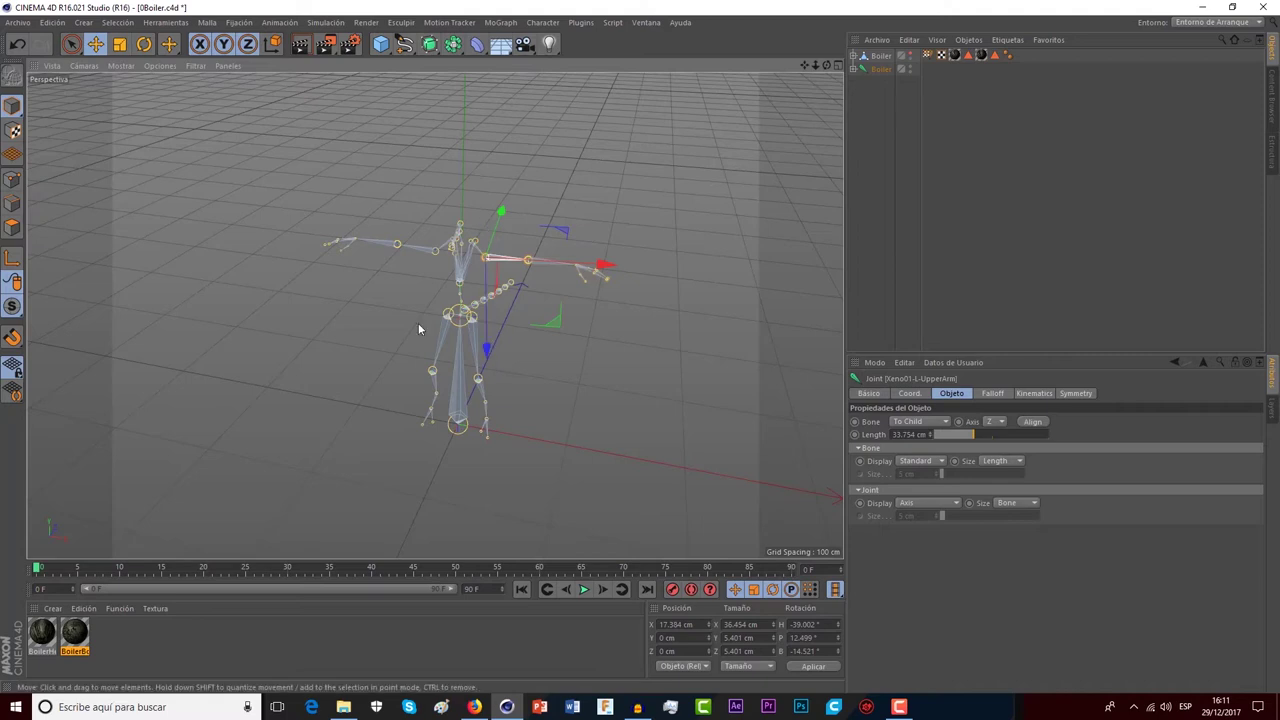
pyautogui.click(124, 46)
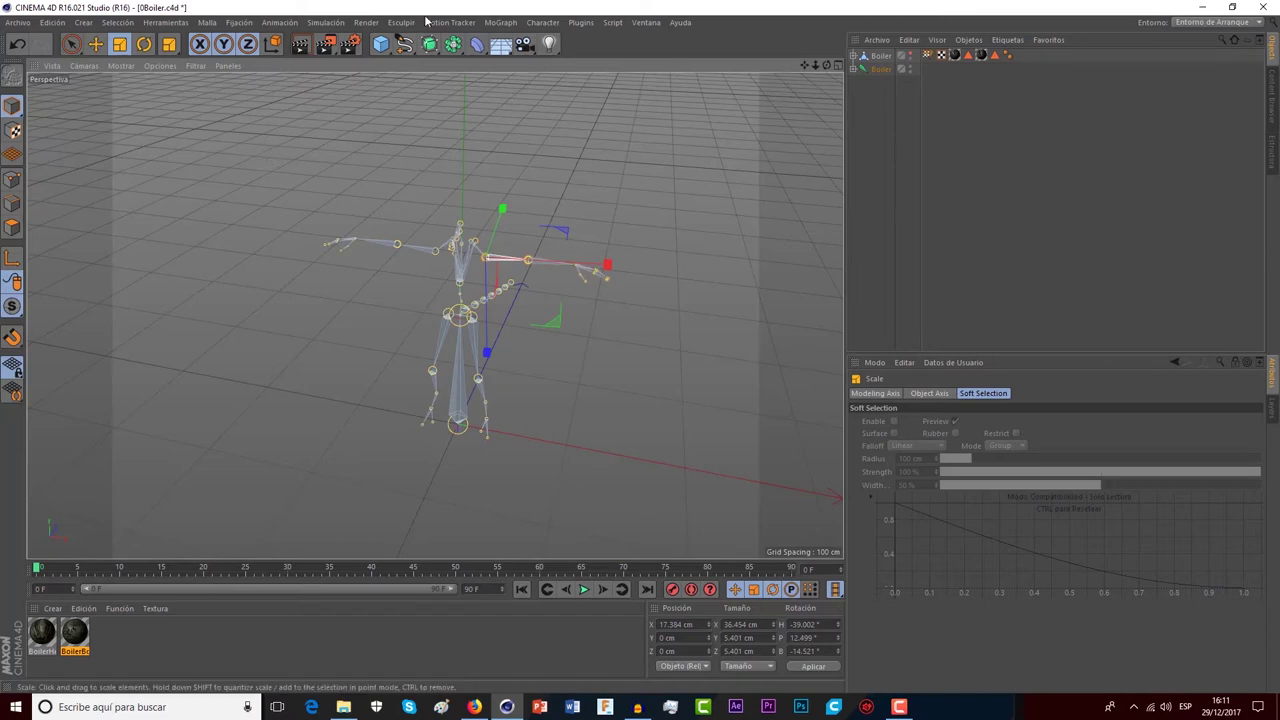
pyautogui.click(144, 44)
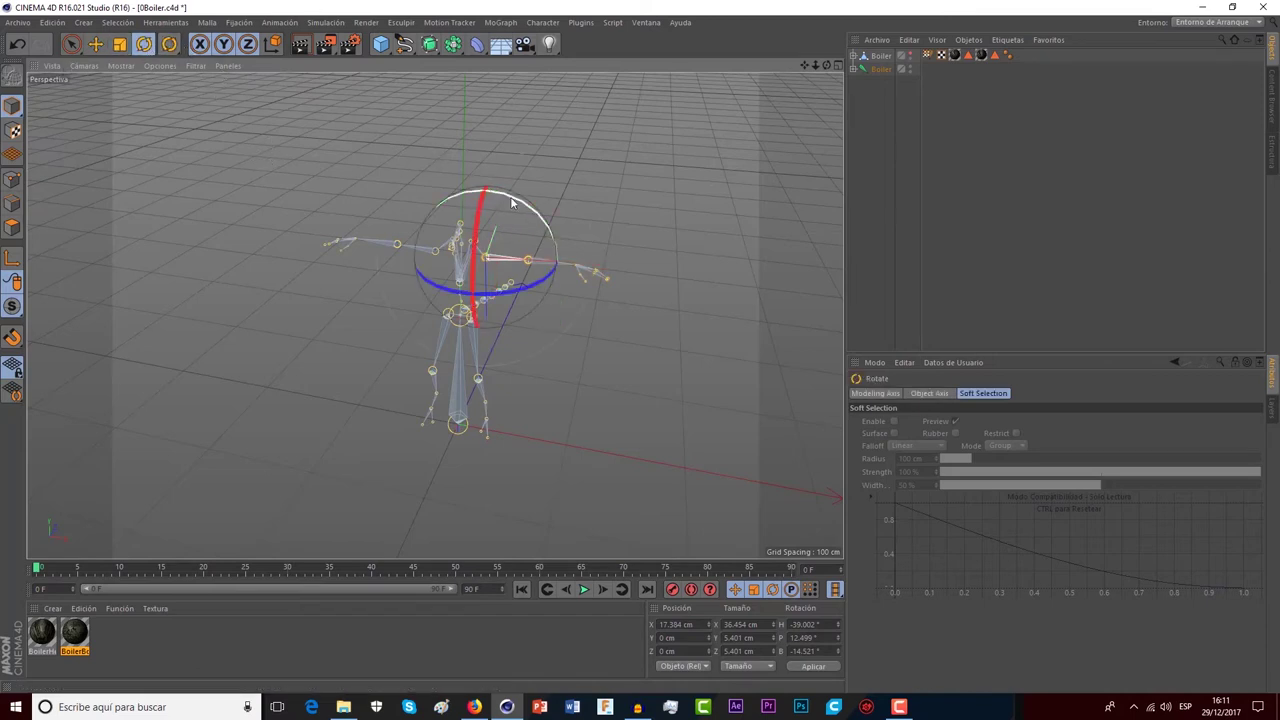
pyautogui.moveTo(512, 199)
pyautogui.mouseDown()
pyautogui.moveTo(527, 216)
pyautogui.moveTo(483, 212)
pyautogui.moveTo(502, 199)
pyautogui.mouseUp()
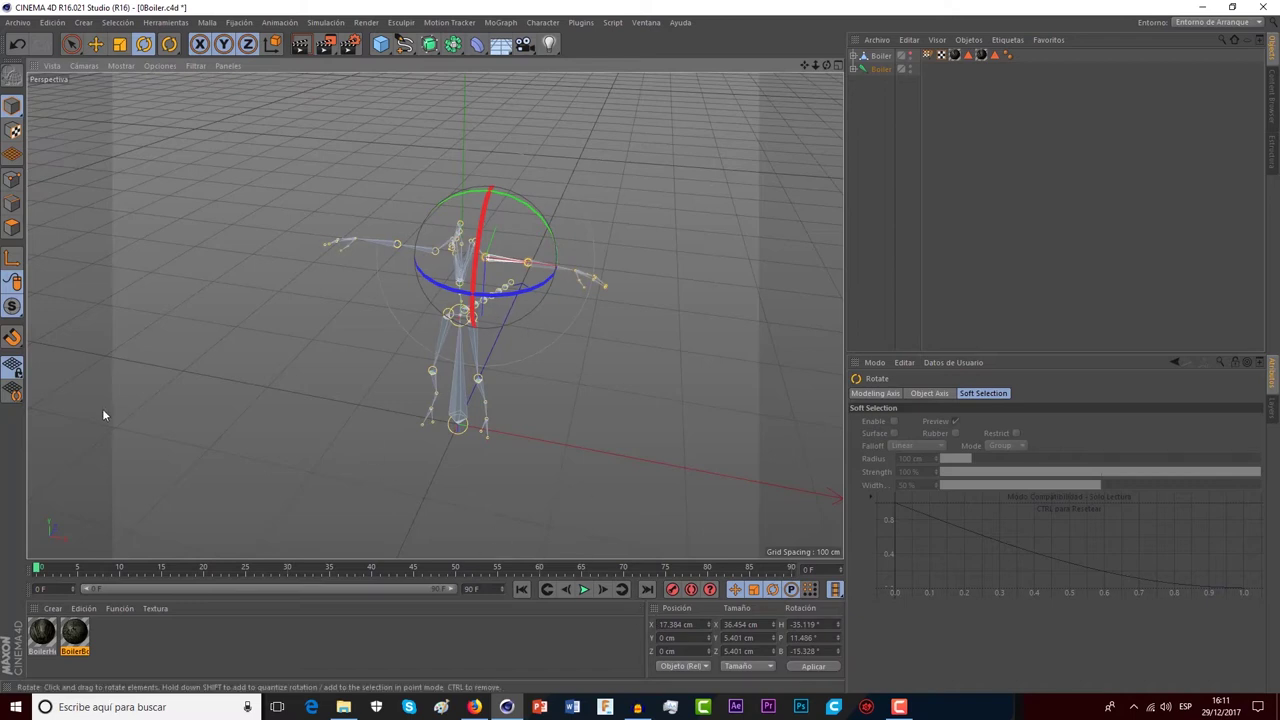
pyautogui.click(357, 44)
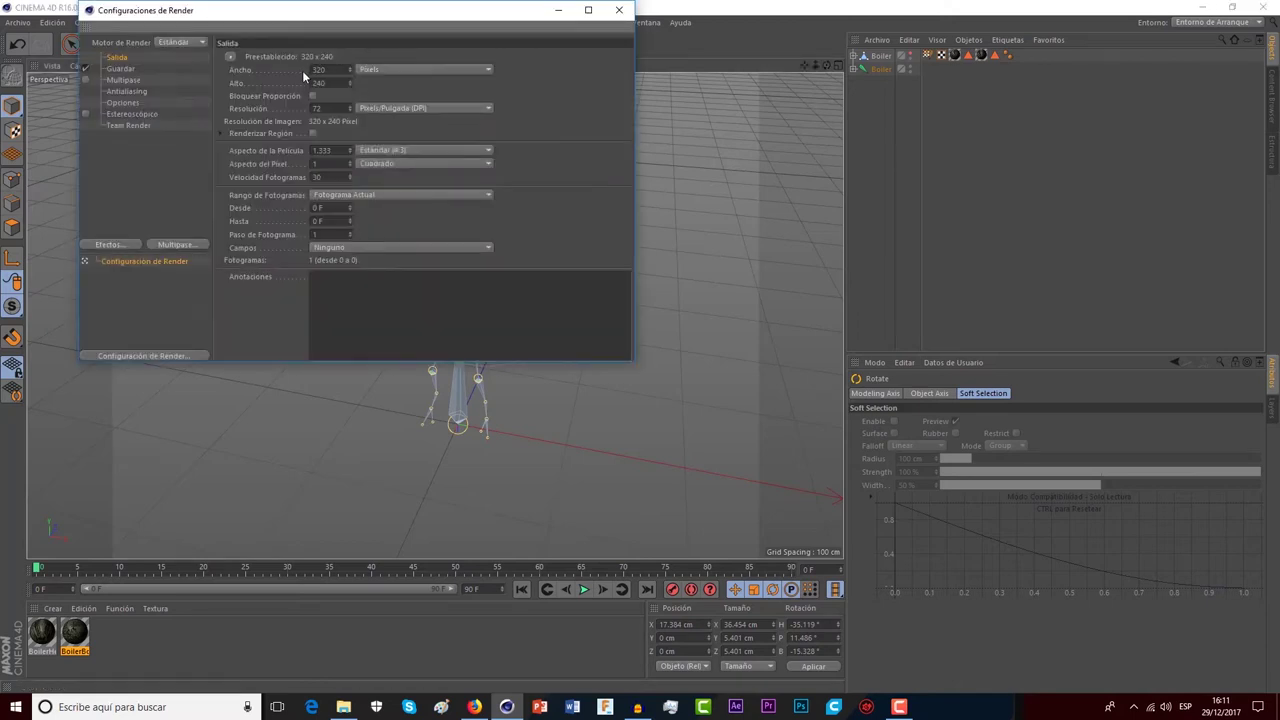
# - Set the output resolution to 1920x1080 and the frame range to all frames
pyautogui.hotkey('ctrl', 'a')
pyautogui.write('19')
pyautogui.write('20')
pyautogui.press('Tab')
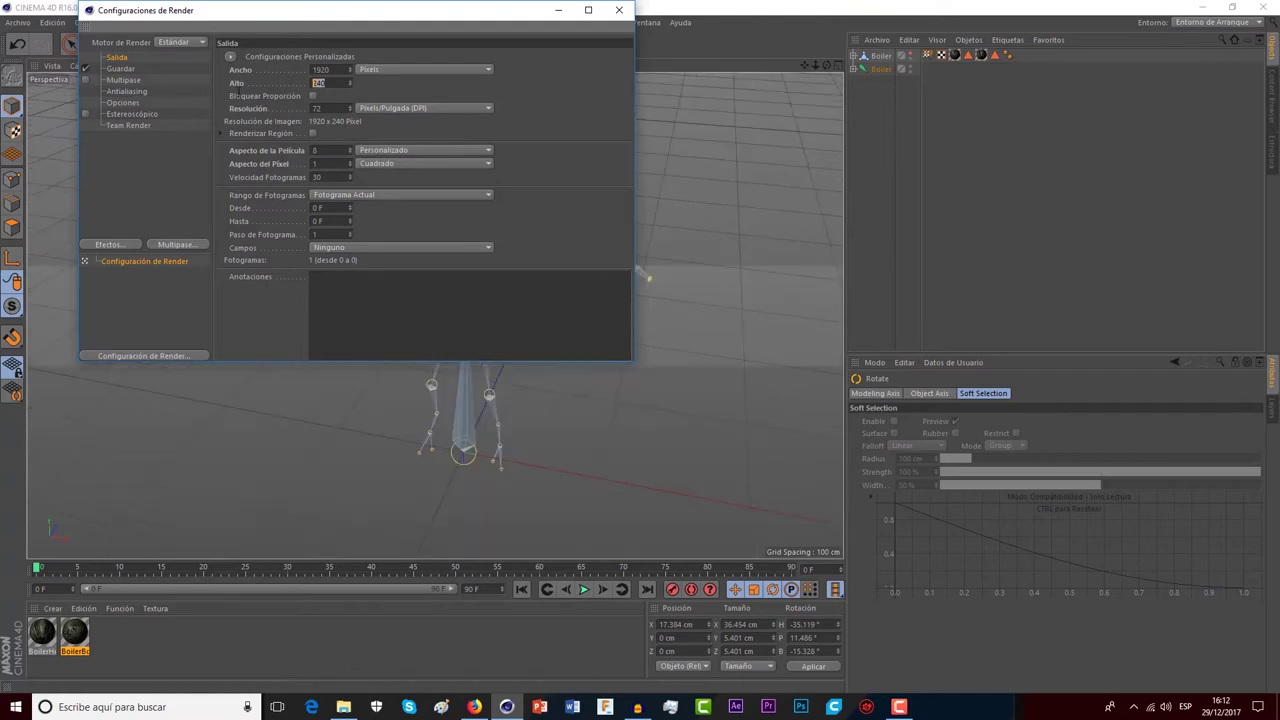
pyautogui.write('1080')
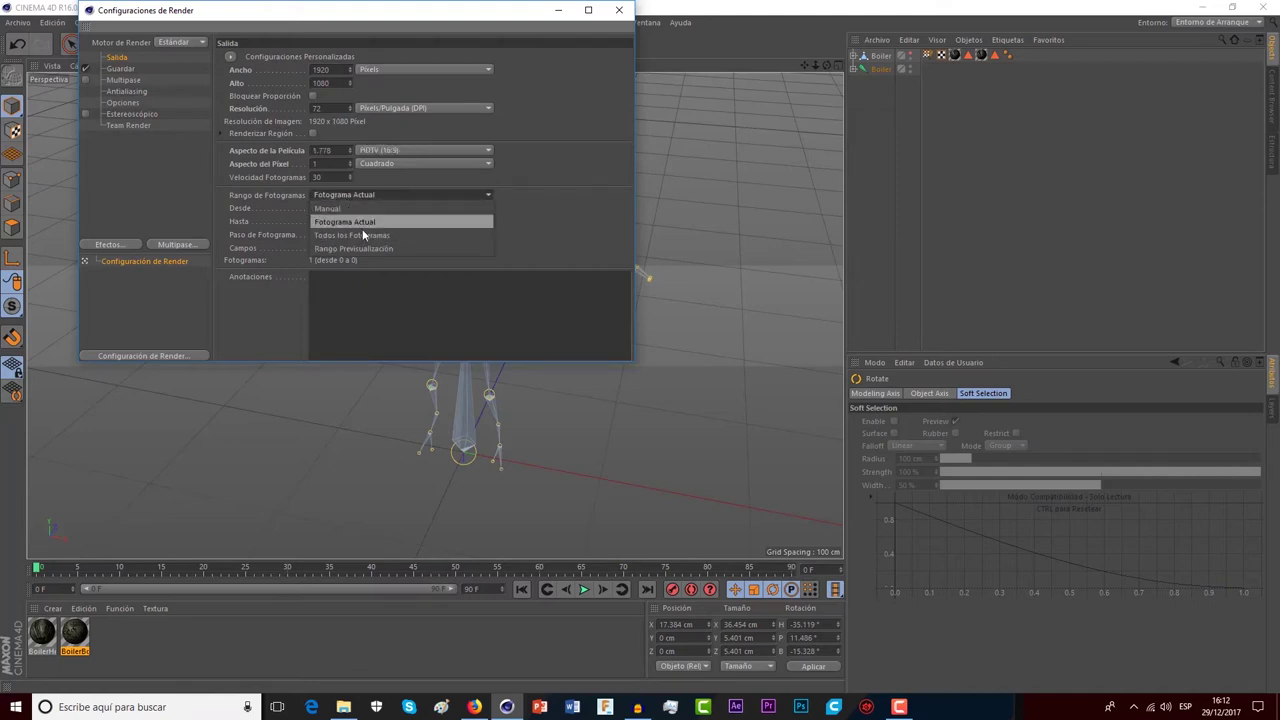
pyautogui.click(369, 235)
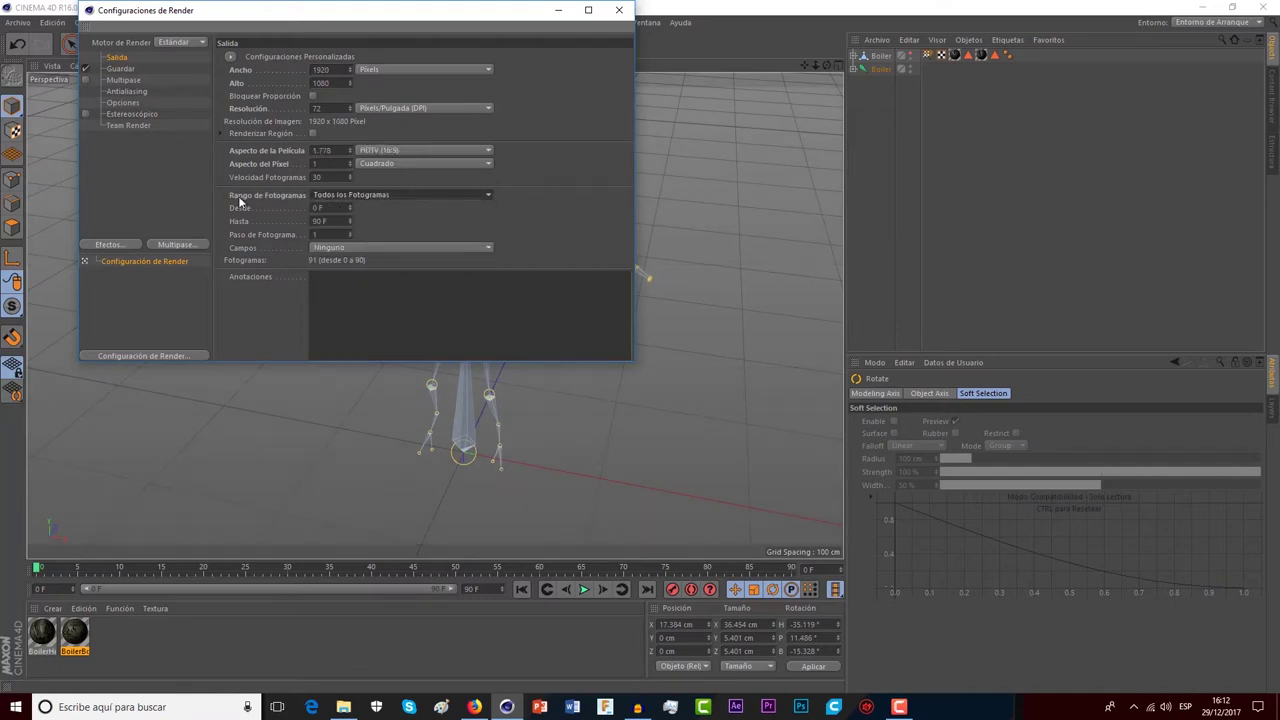
# - Set the save format to Película AVI and close the render settings
pyautogui.click(121, 69)
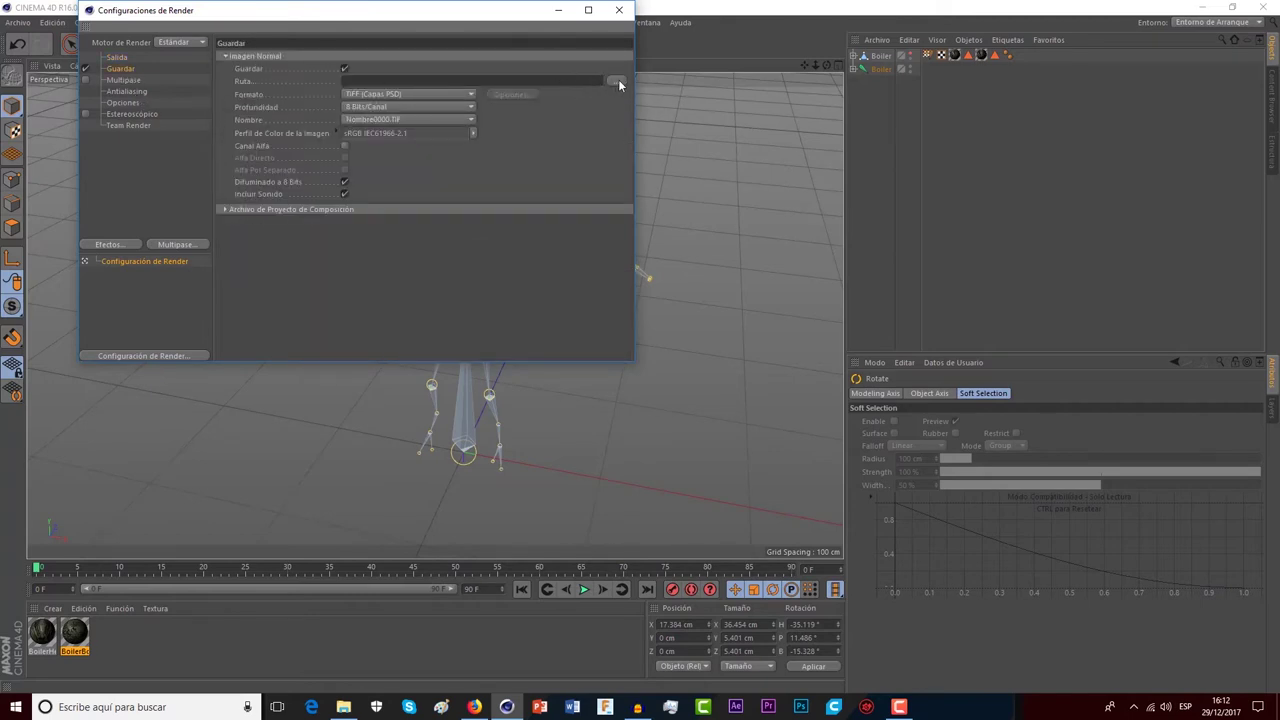
pyautogui.click(423, 94)
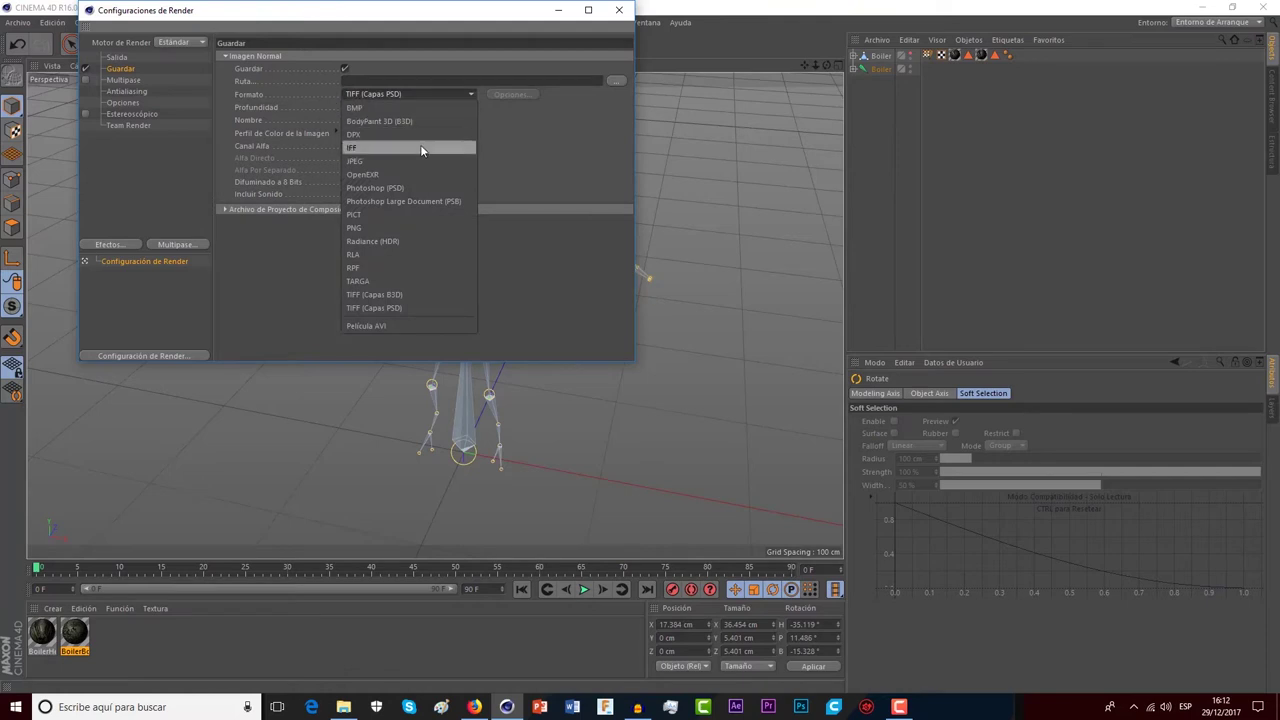
pyautogui.click(370, 326)
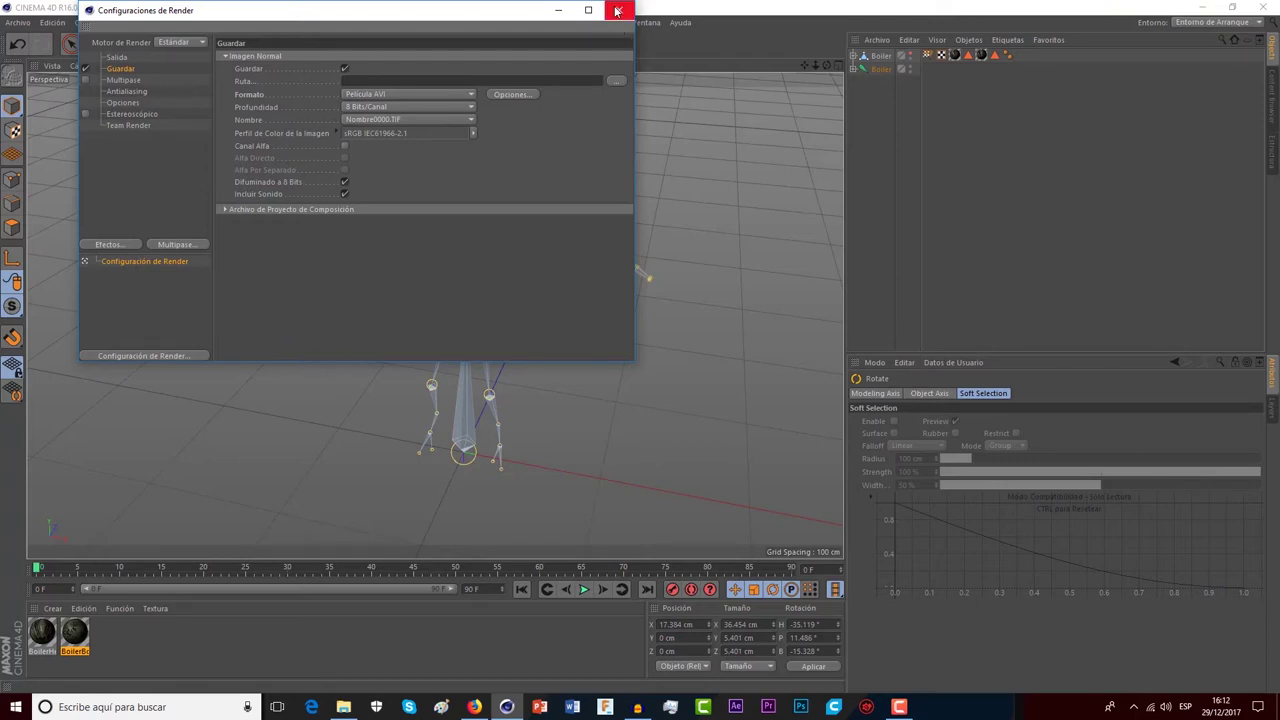
pyautogui.click(617, 11)
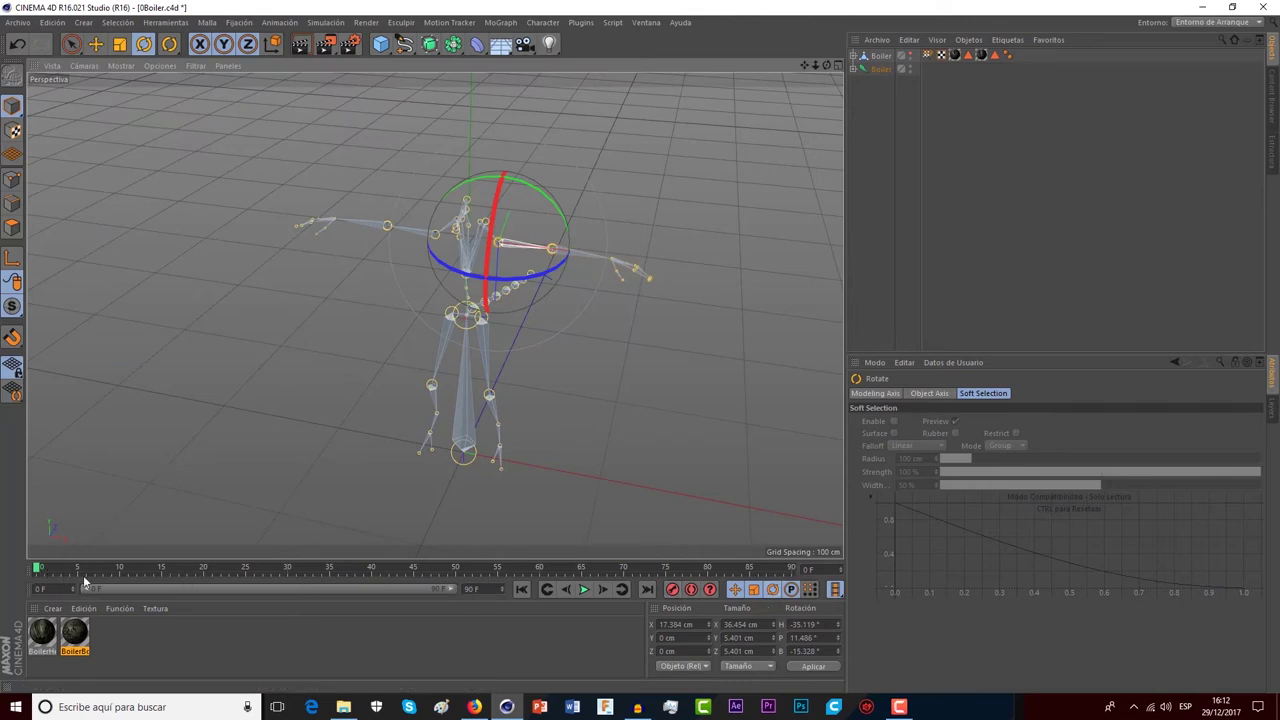
# - Orbit to eye level with the skeleton, widen the viewport, and play the animation back to frame 0
pyautogui.moveTo(826, 65)
pyautogui.mouseDown()
pyautogui.moveTo(826, 40)
pyautogui.moveTo(534, 118)
pyautogui.mouseUp()
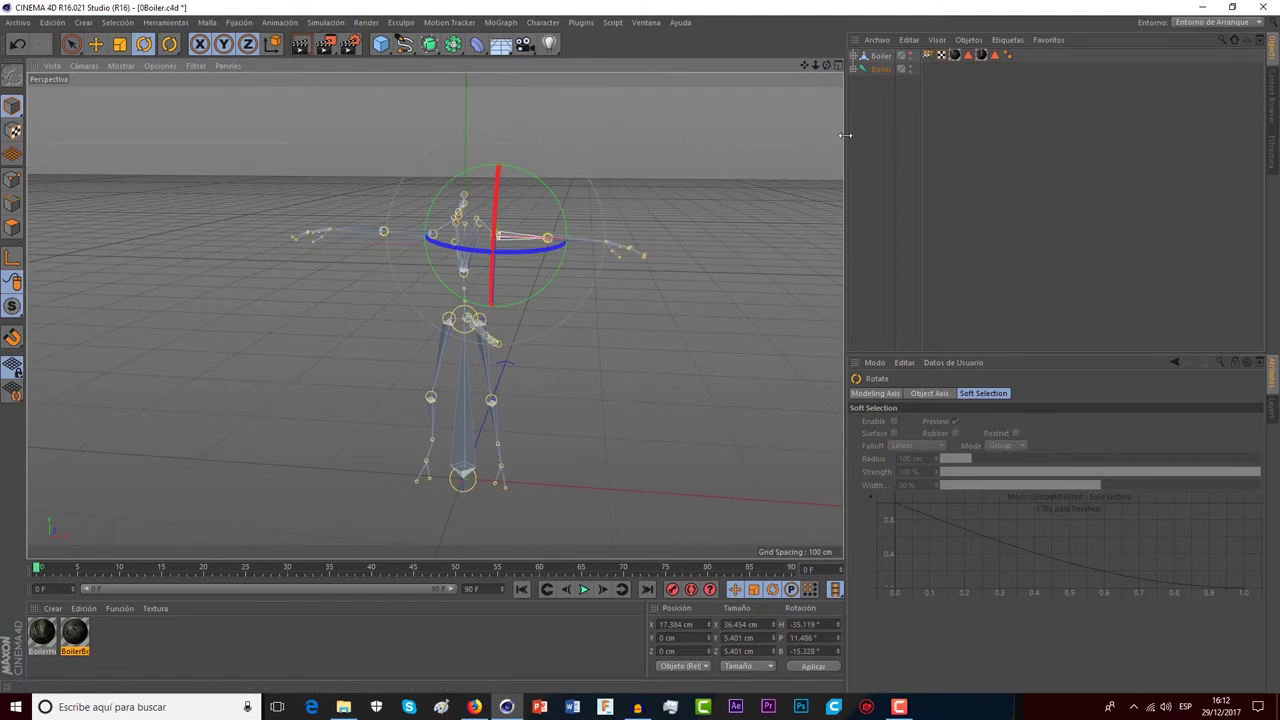
pyautogui.moveTo(846, 135); pyautogui.dragTo(892, 147)
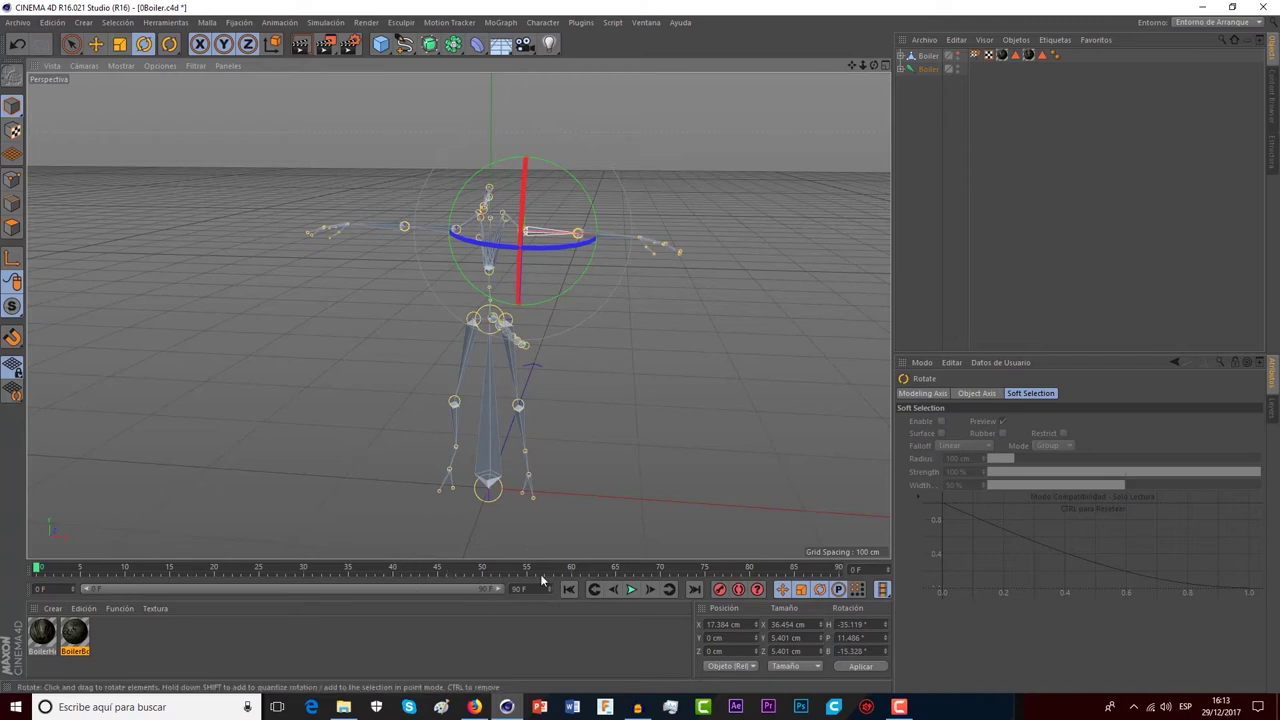
pyautogui.click(631, 589)
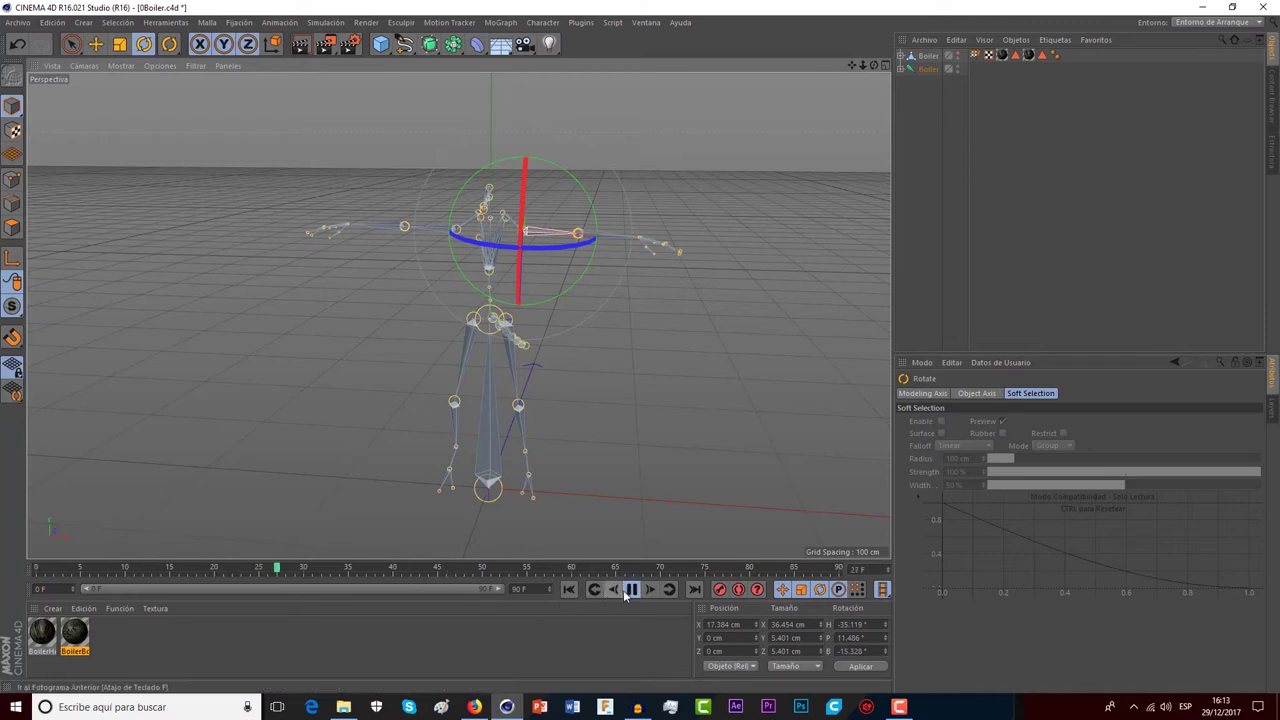
pyautogui.click(627, 592)
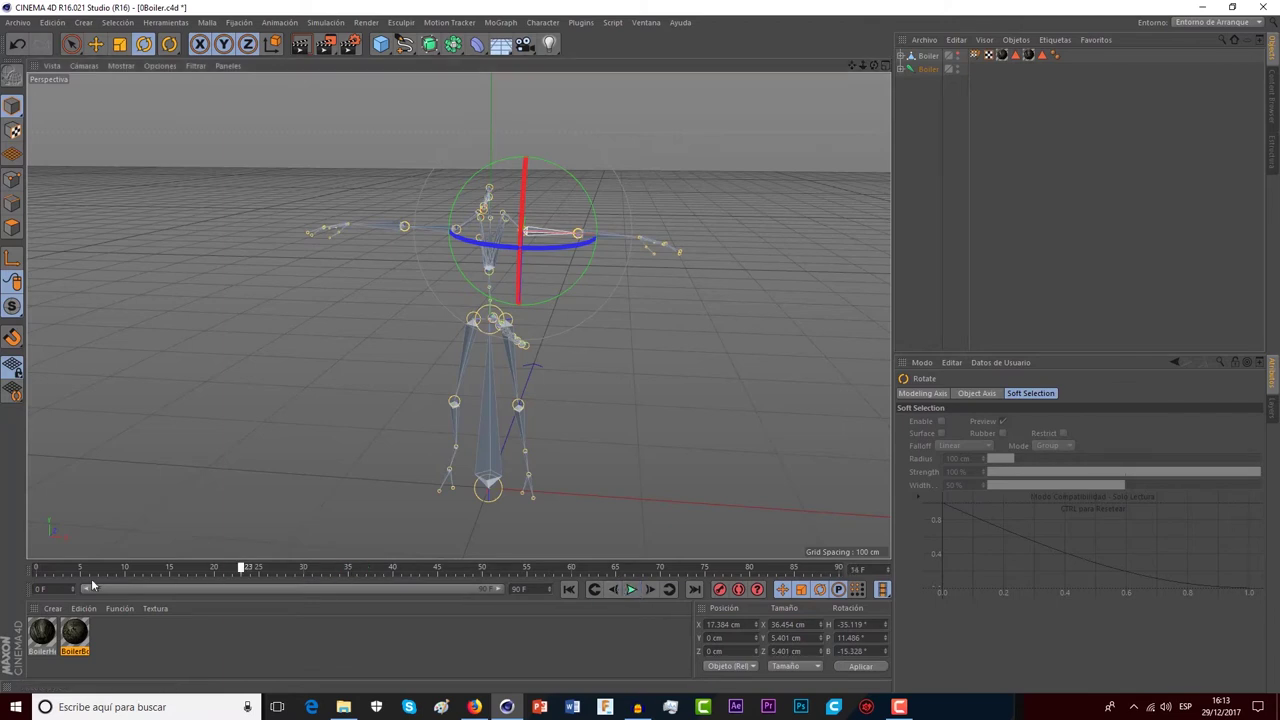
pyautogui.hotkey('shift', 'f')
# - Shorten the preview range to frames 64 and 46, restoring it to frame 90 each time
pyautogui.moveTo(494, 589); pyautogui.dragTo(382, 599)
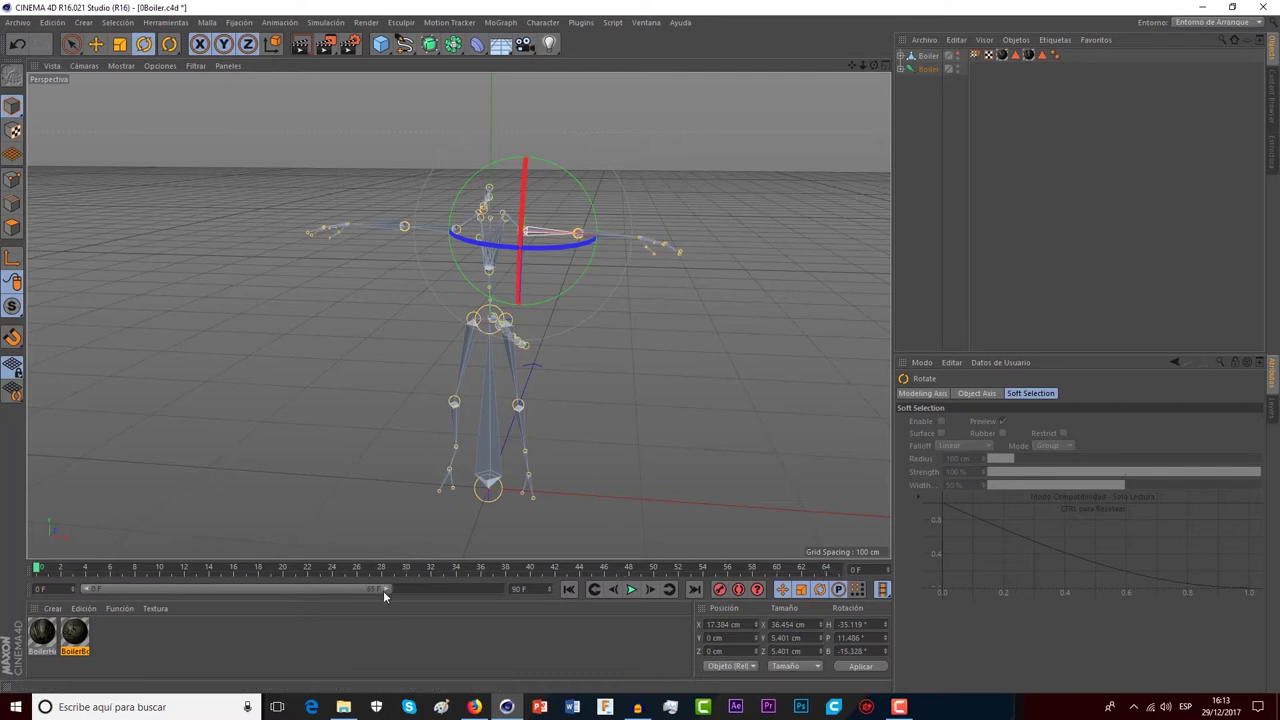
pyautogui.moveTo(385, 595); pyautogui.dragTo(540, 590)
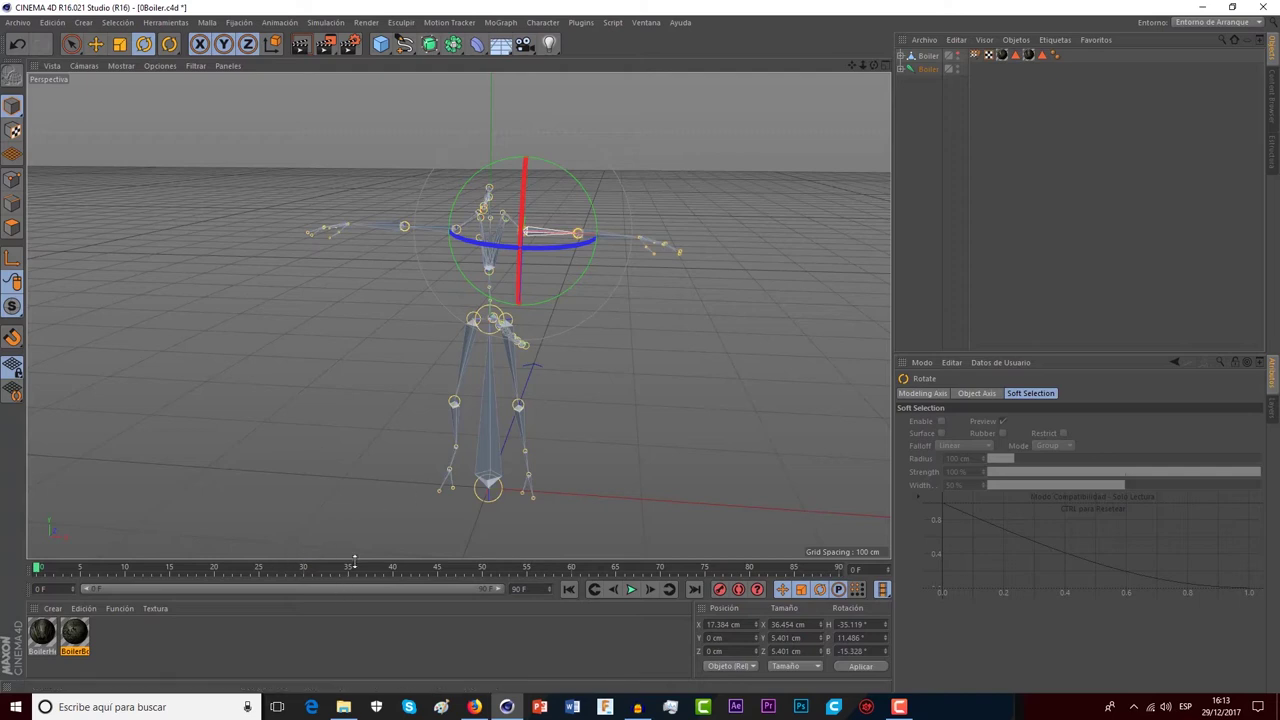
pyautogui.moveTo(489, 591); pyautogui.dragTo(295, 585)
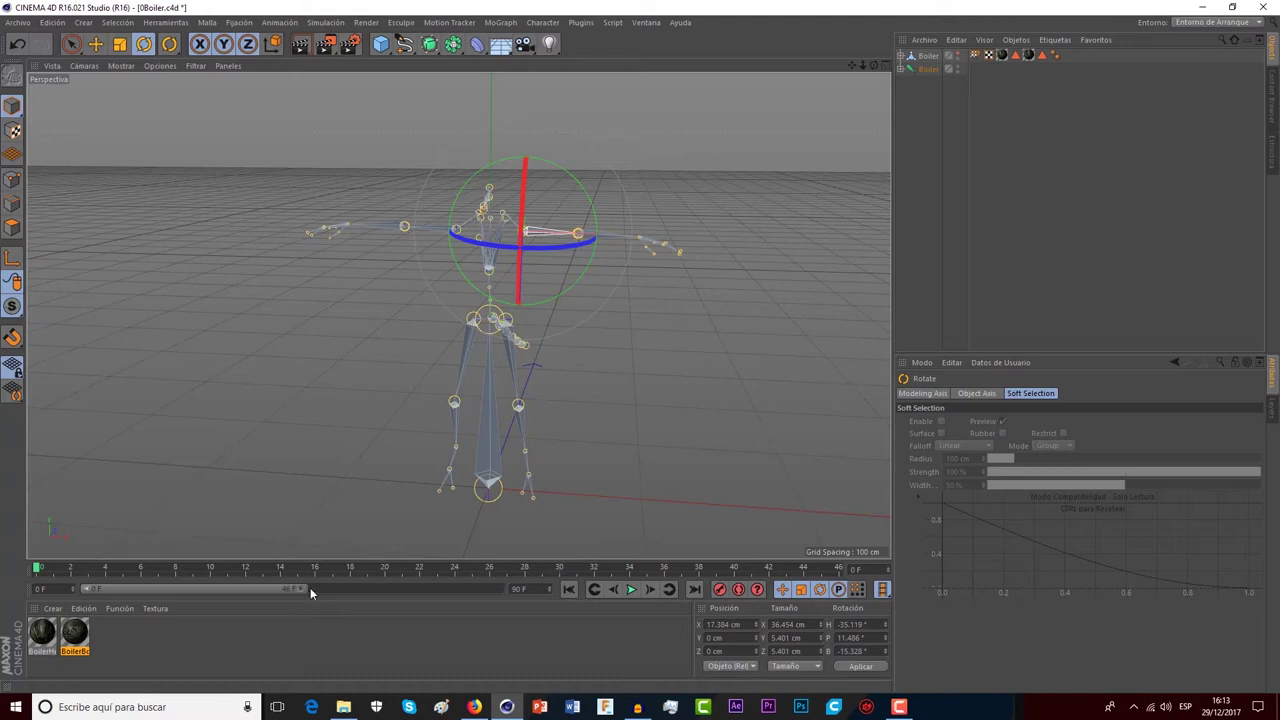
pyautogui.moveTo(304, 589); pyautogui.dragTo(514, 592)
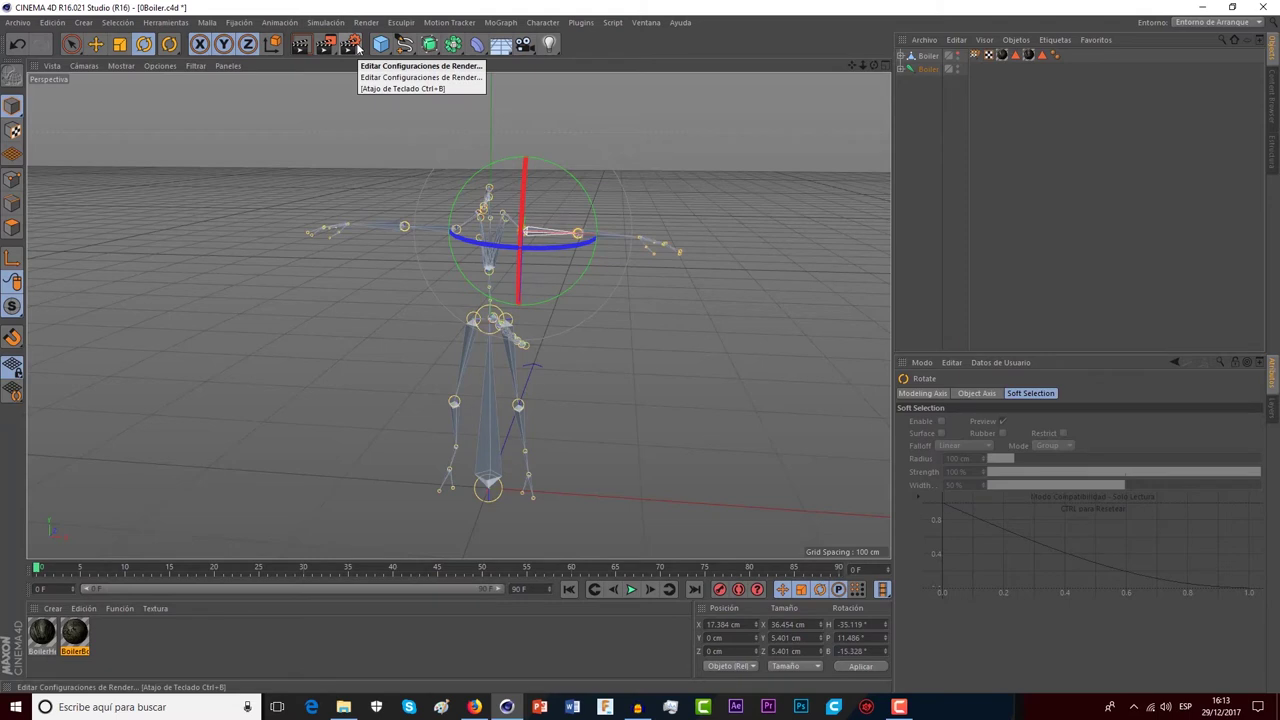
# - Scrub to frames 30 and 10, then review the 1920x1080, frames 0–90 output settings
pyautogui.click(304, 569)
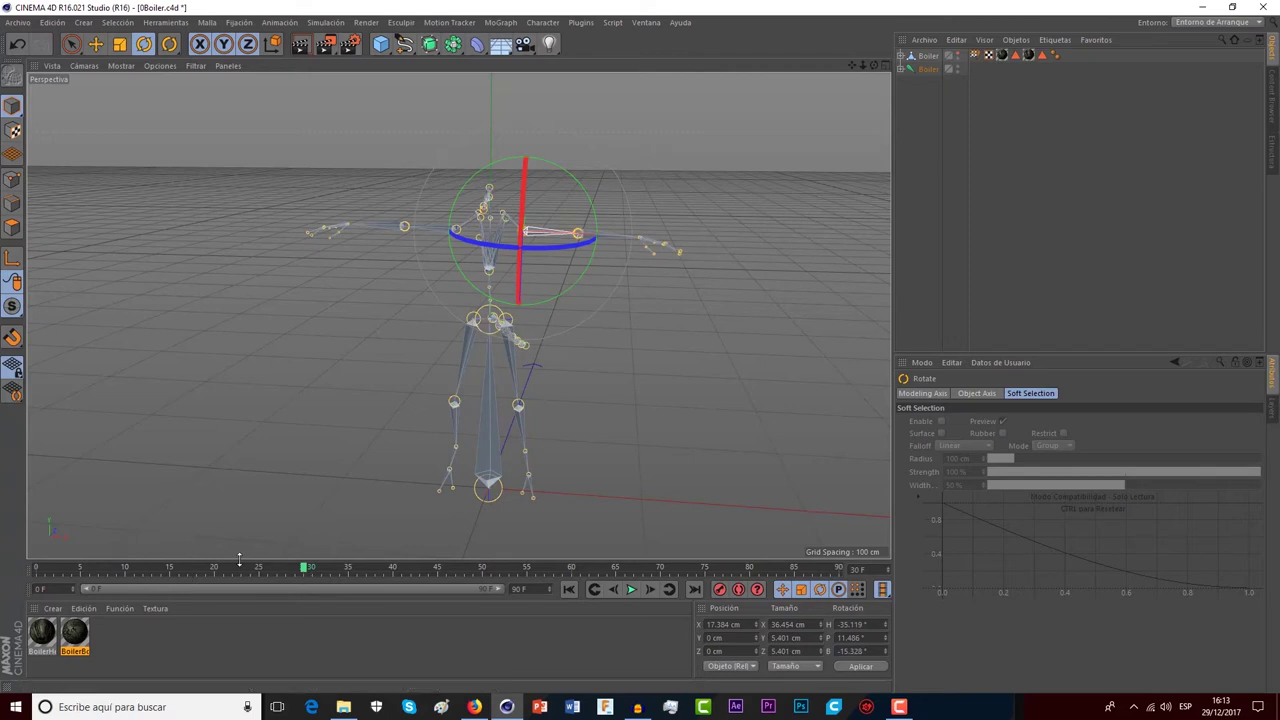
pyautogui.click(125, 569)
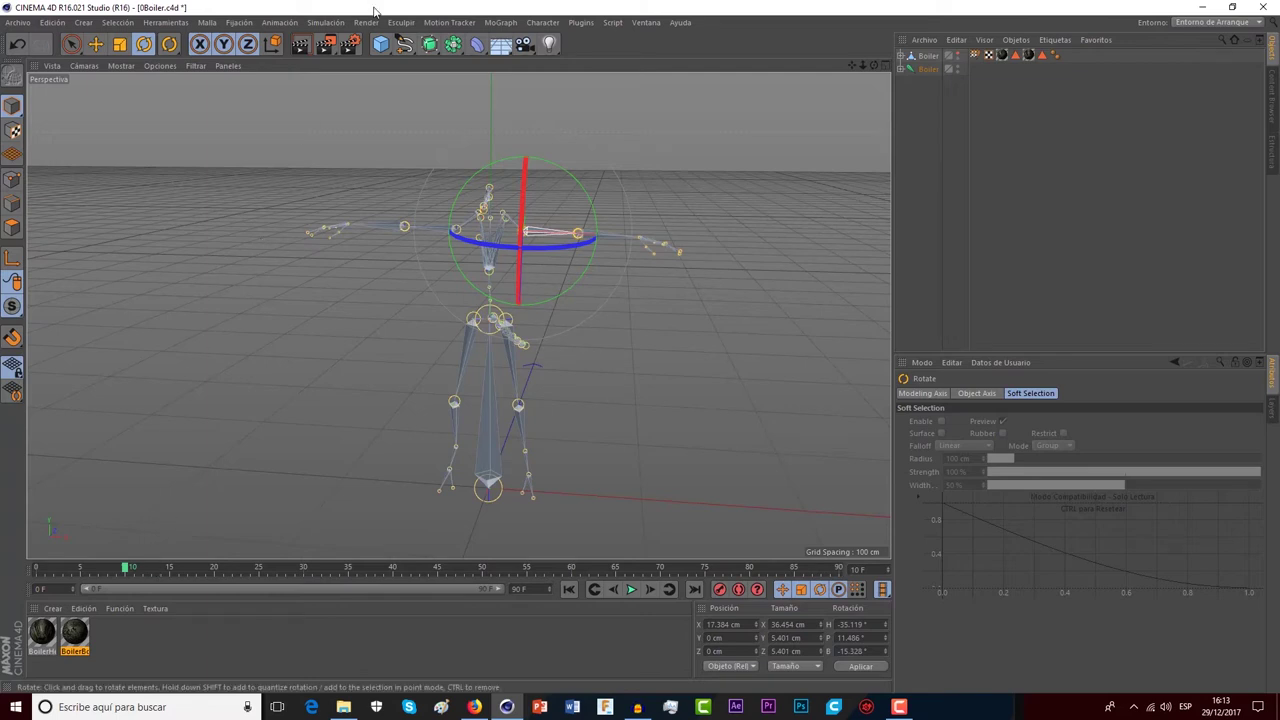
pyautogui.click(349, 44)
pyautogui.click(115, 57)
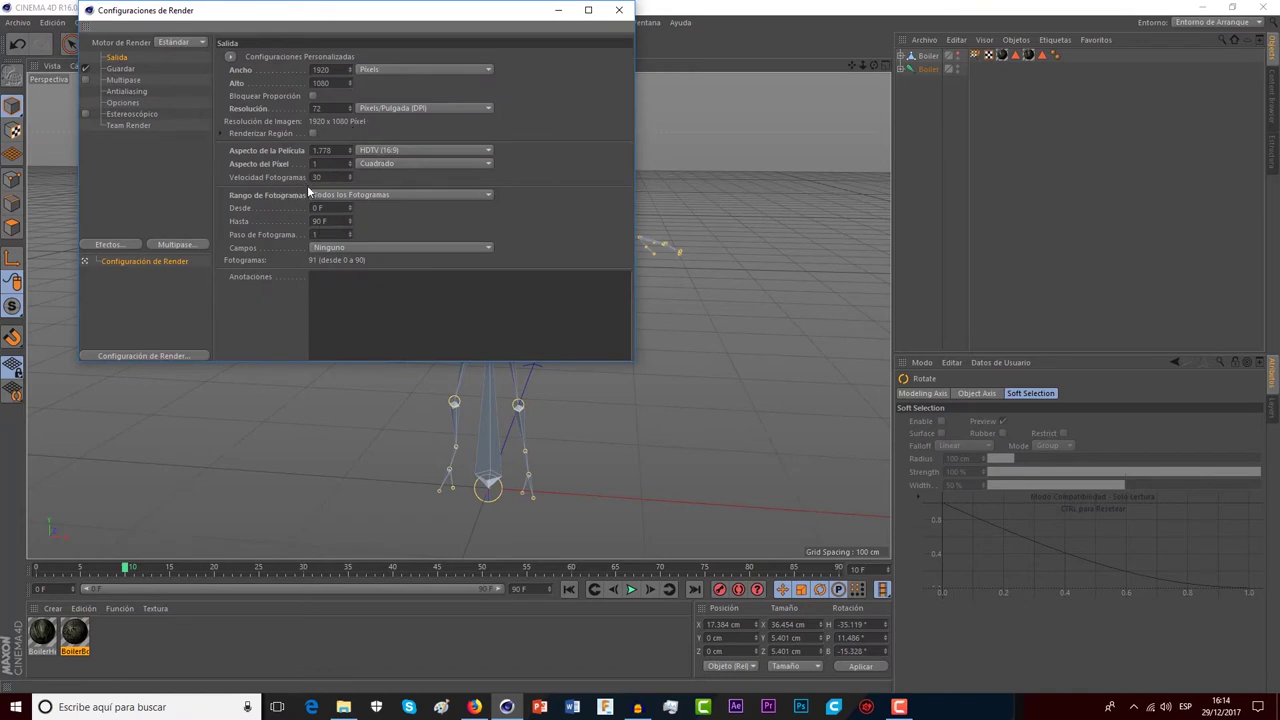
pyautogui.click(619, 10)
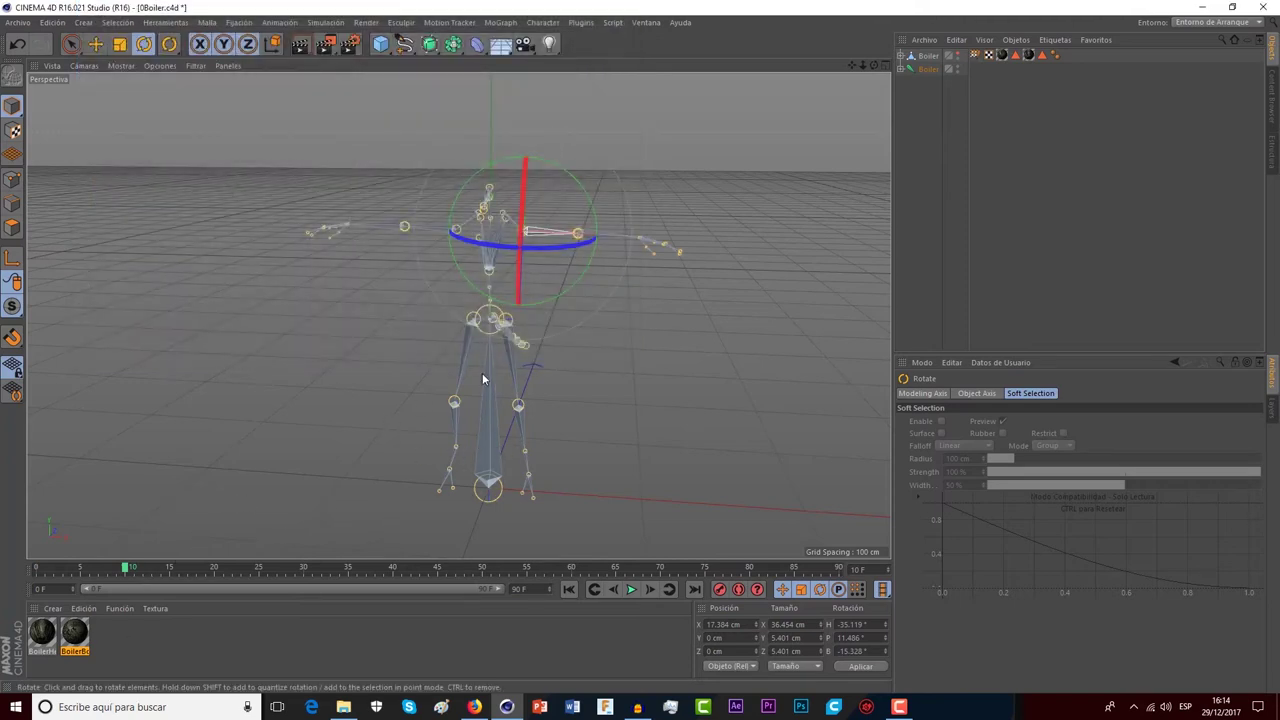
# - With Autokeying on, rotate the arm joint down at frame 30 to key the lowered pose
pyautogui.click(738, 590)
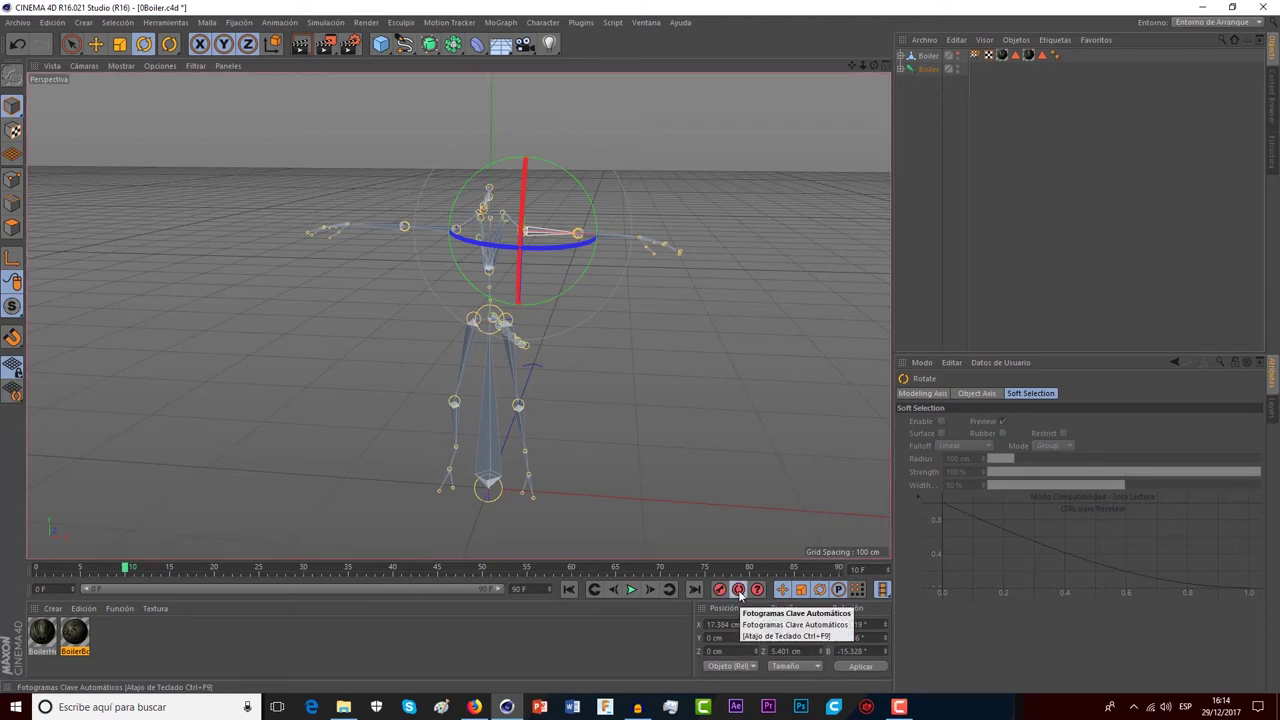
pyautogui.click(304, 569)
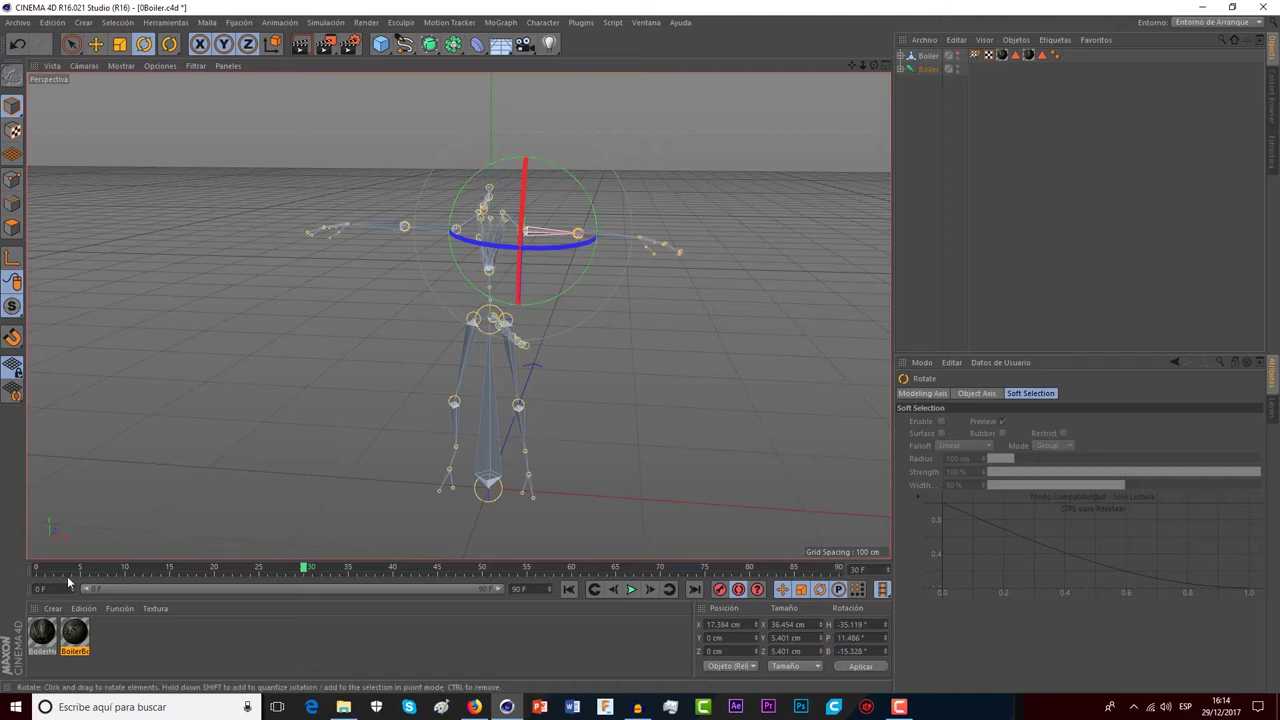
pyautogui.click(37, 568)
pyautogui.click(305, 567)
pyautogui.moveTo(550, 162); pyautogui.dragTo(588, 210)
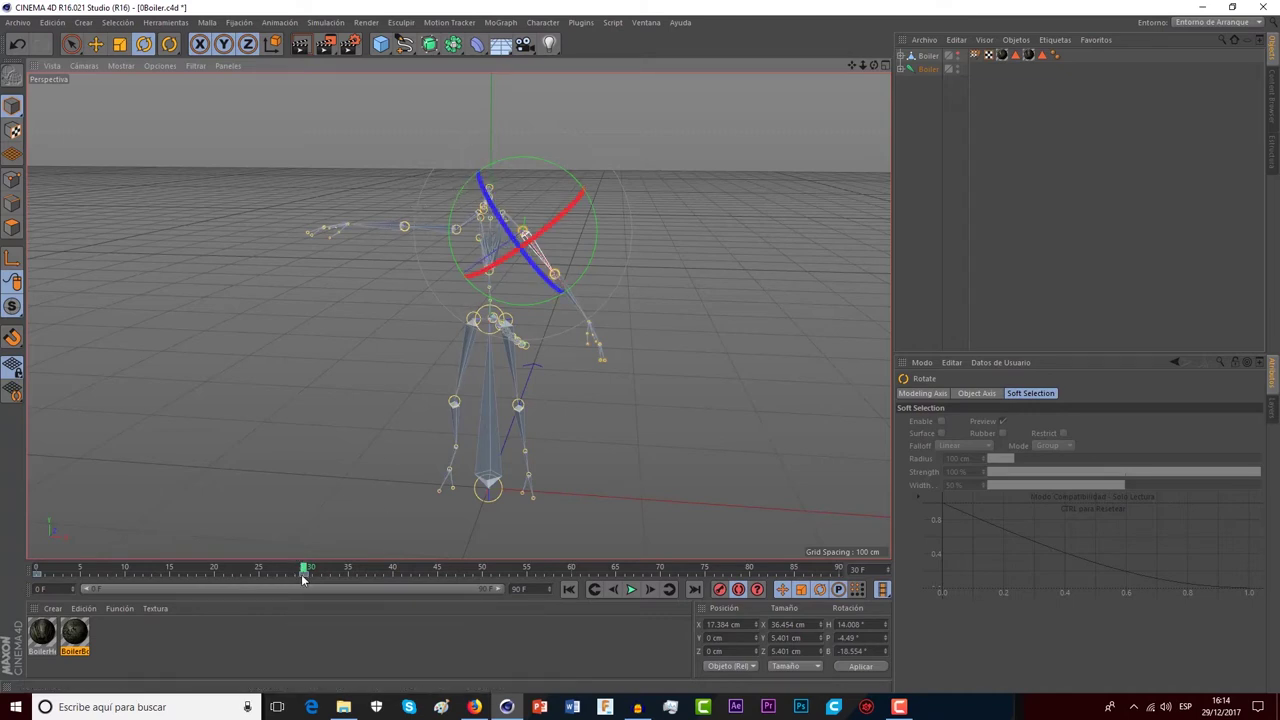
# - Play the arm animation from frame 0 to check it, then select both Boiler objects
pyautogui.click(36, 569)
pyautogui.click(631, 589)
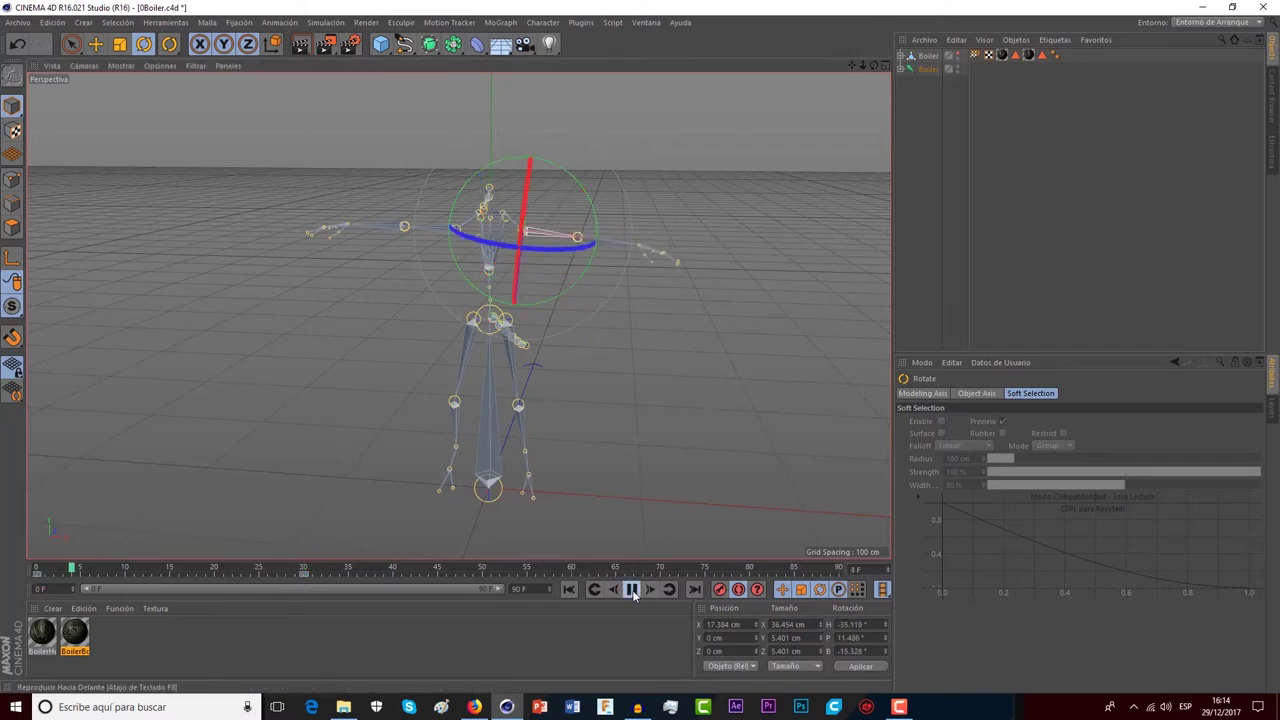
pyautogui.click(631, 589)
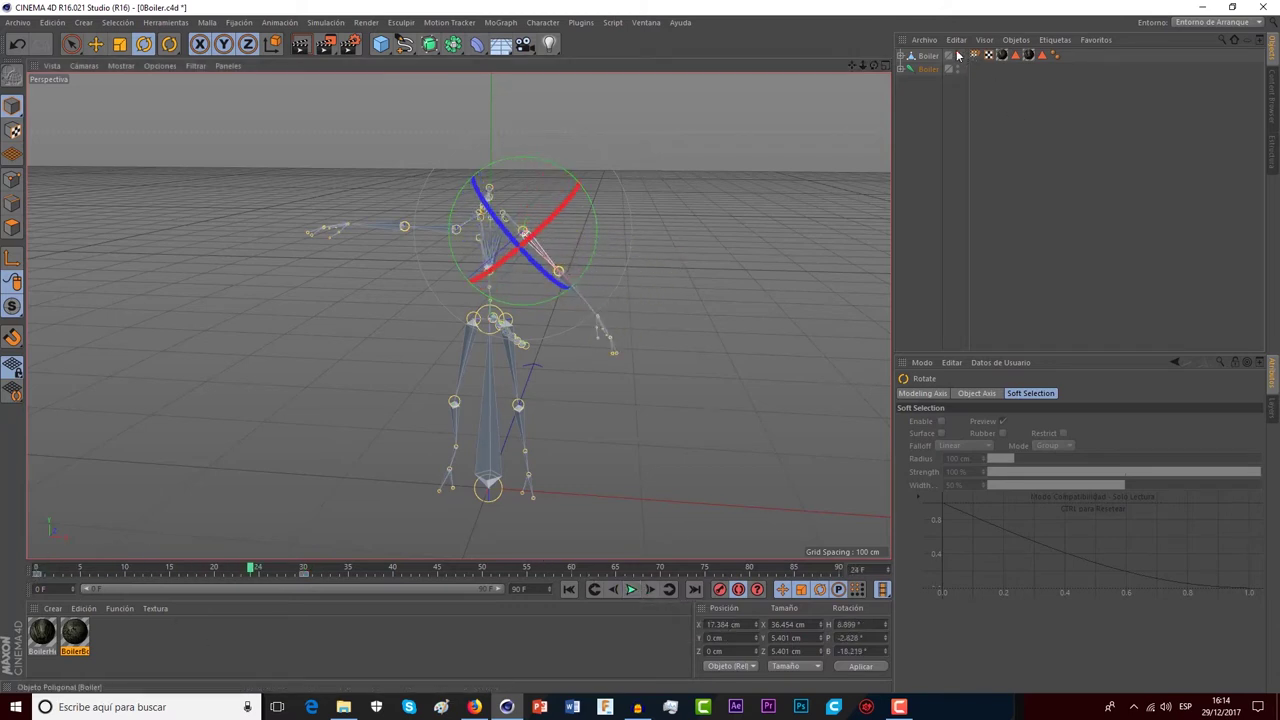
pyautogui.click(37, 569)
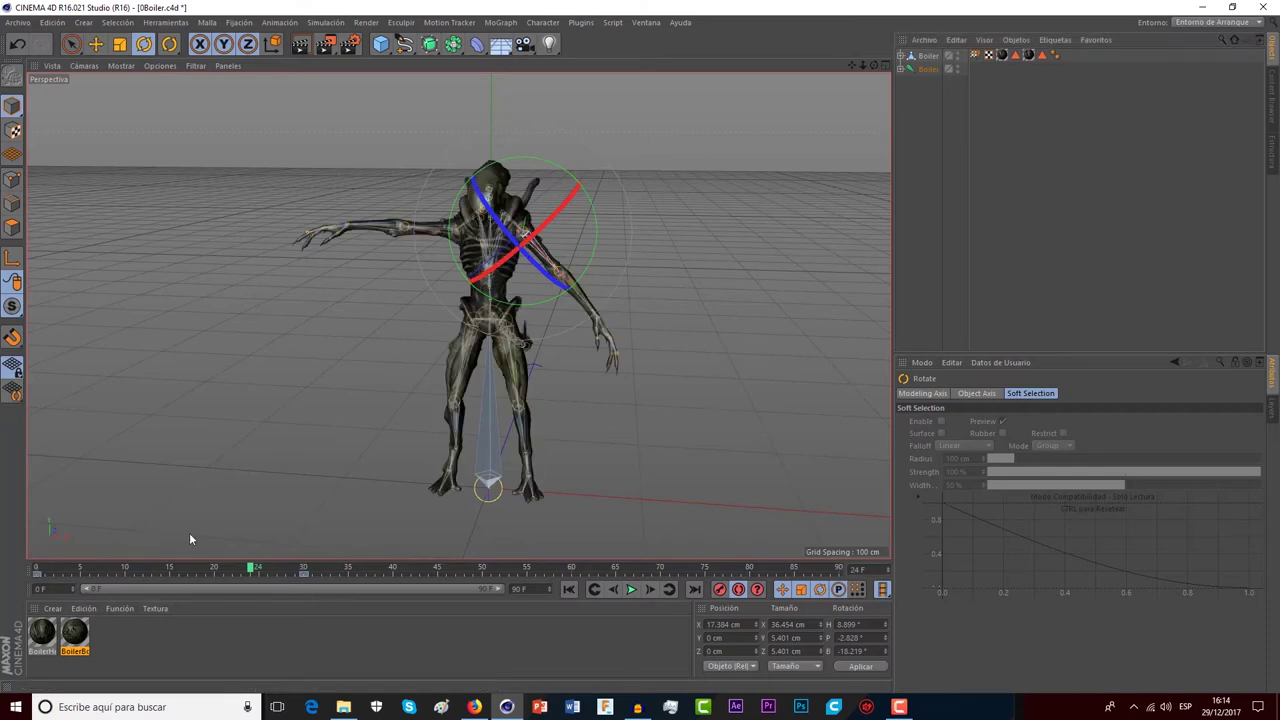
pyautogui.click(631, 590)
pyautogui.click(631, 590)
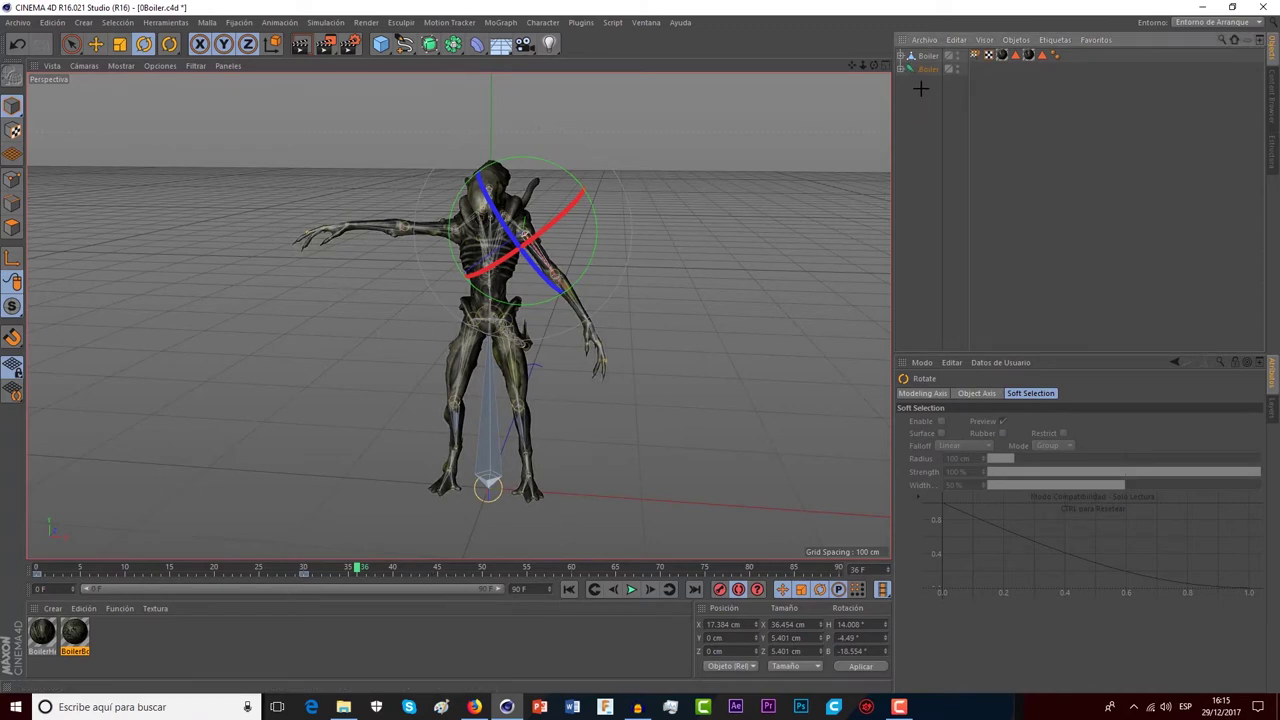
pyautogui.moveTo(930, 100); pyautogui.dragTo(912, 48)
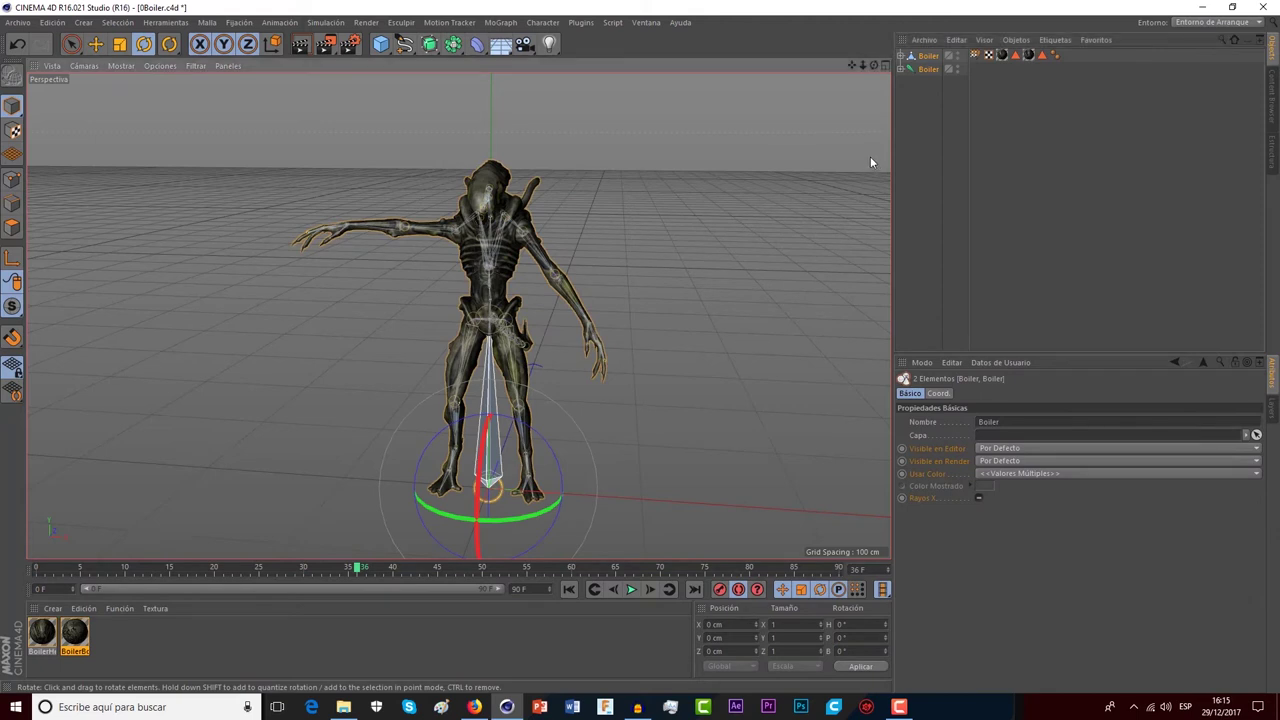
# - Delete both Boiler objects, then browse to D:\animacion\RIGS FNAF\RIGS FNAF\fnaf1 and pick pack fnaf 1
pyautogui.press('Delete')
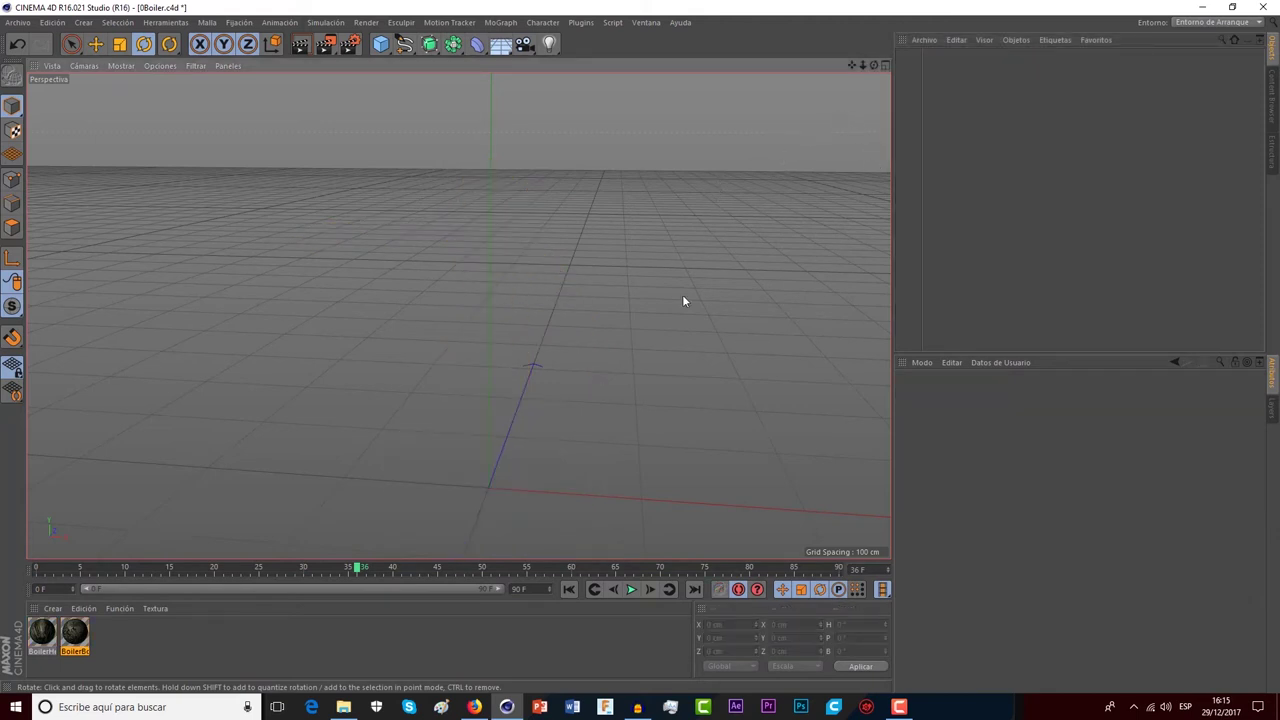
pyautogui.click(13, 22)
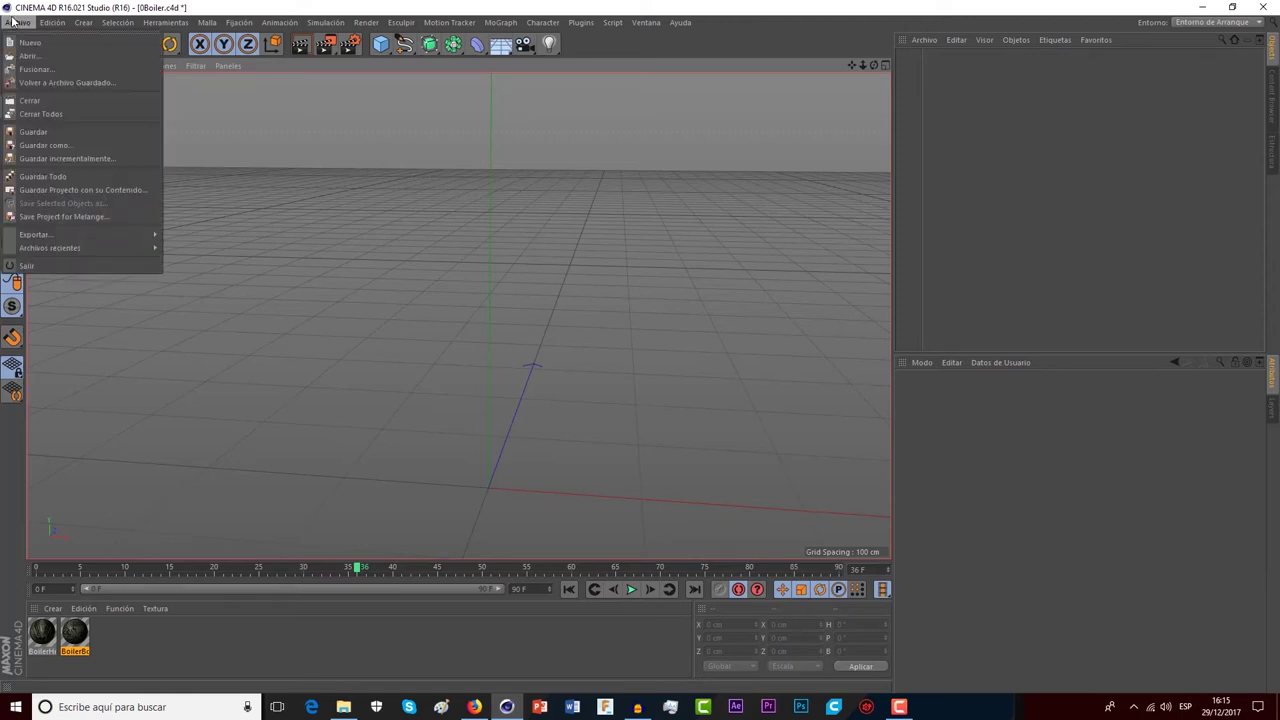
pyautogui.click(37, 56)
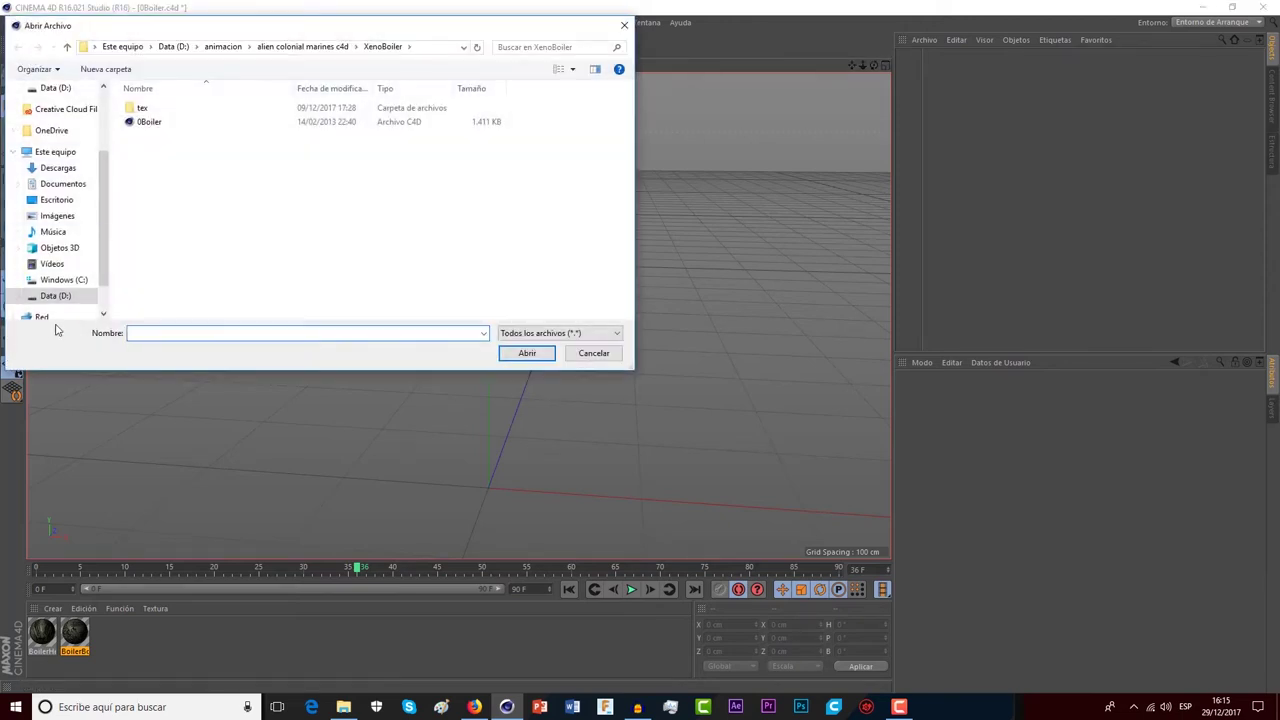
pyautogui.click(58, 296)
pyautogui.doubleClick(155, 135)
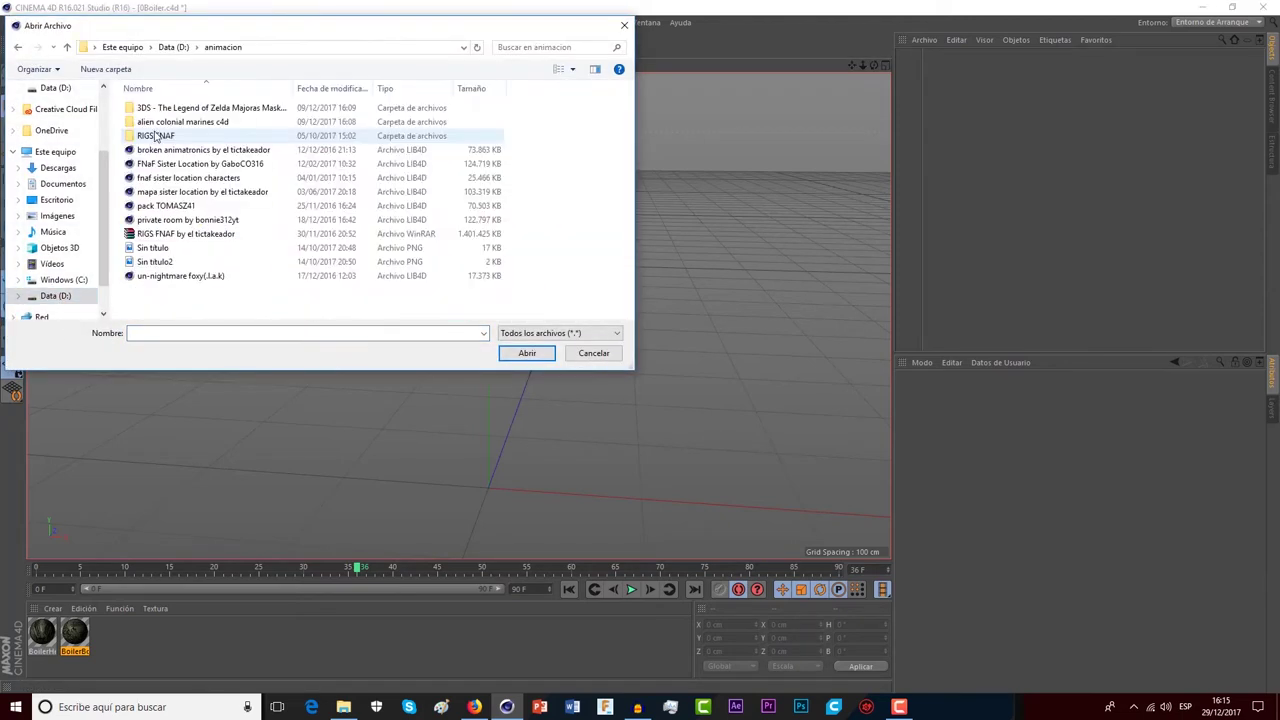
pyautogui.doubleClick(162, 137)
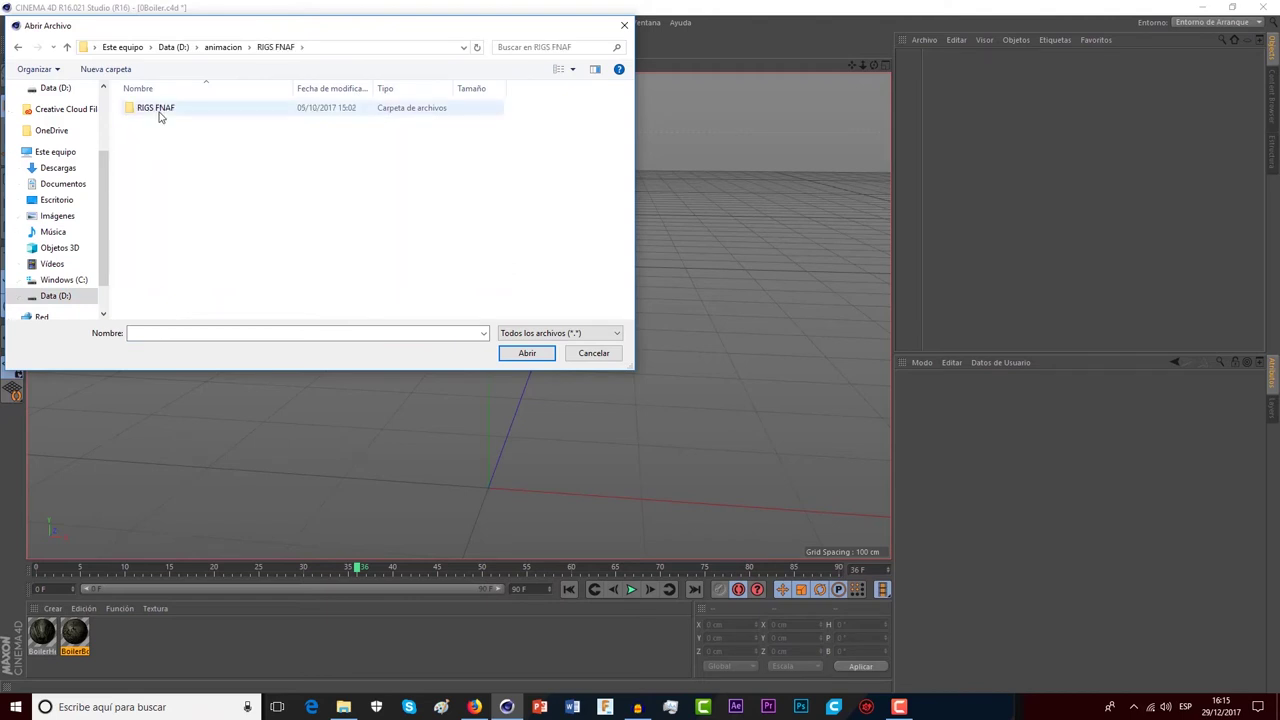
pyautogui.doubleClick(159, 116)
pyautogui.doubleClick(150, 110)
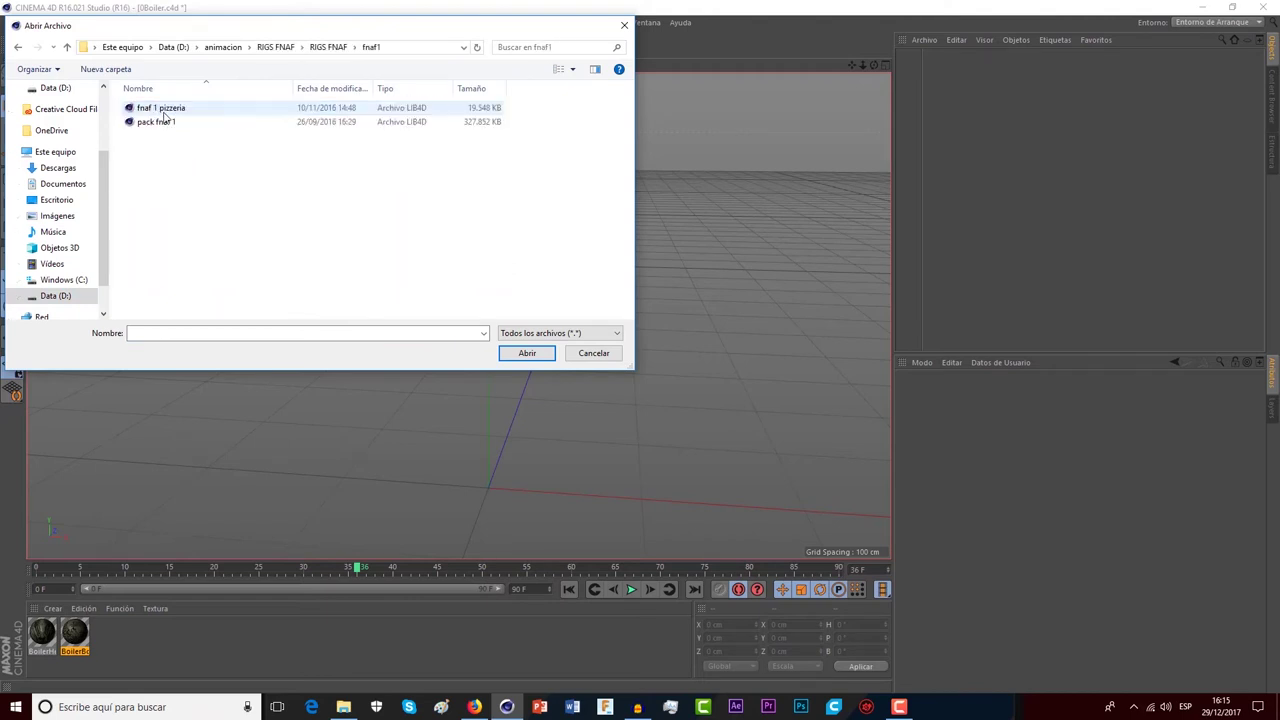
pyautogui.click(174, 124)
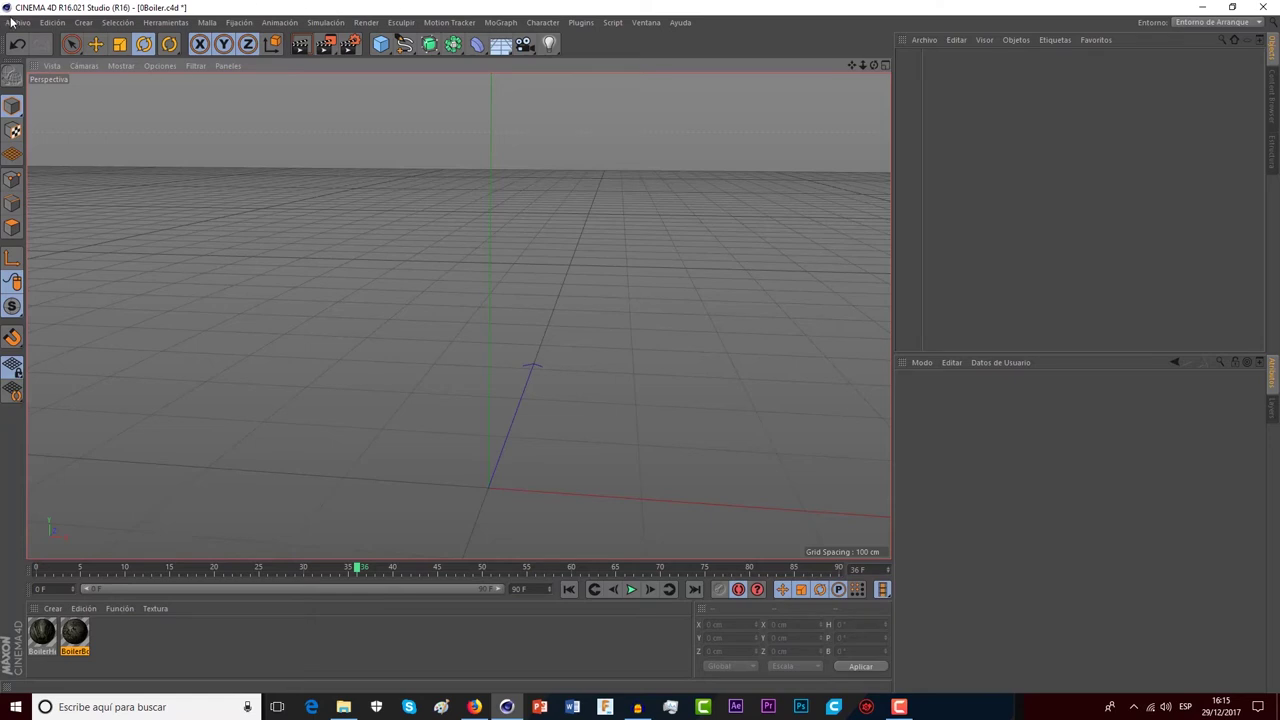
# - Load the Foxy rig into the scene from the content browser
pyautogui.hotkey('shift', 'F8')
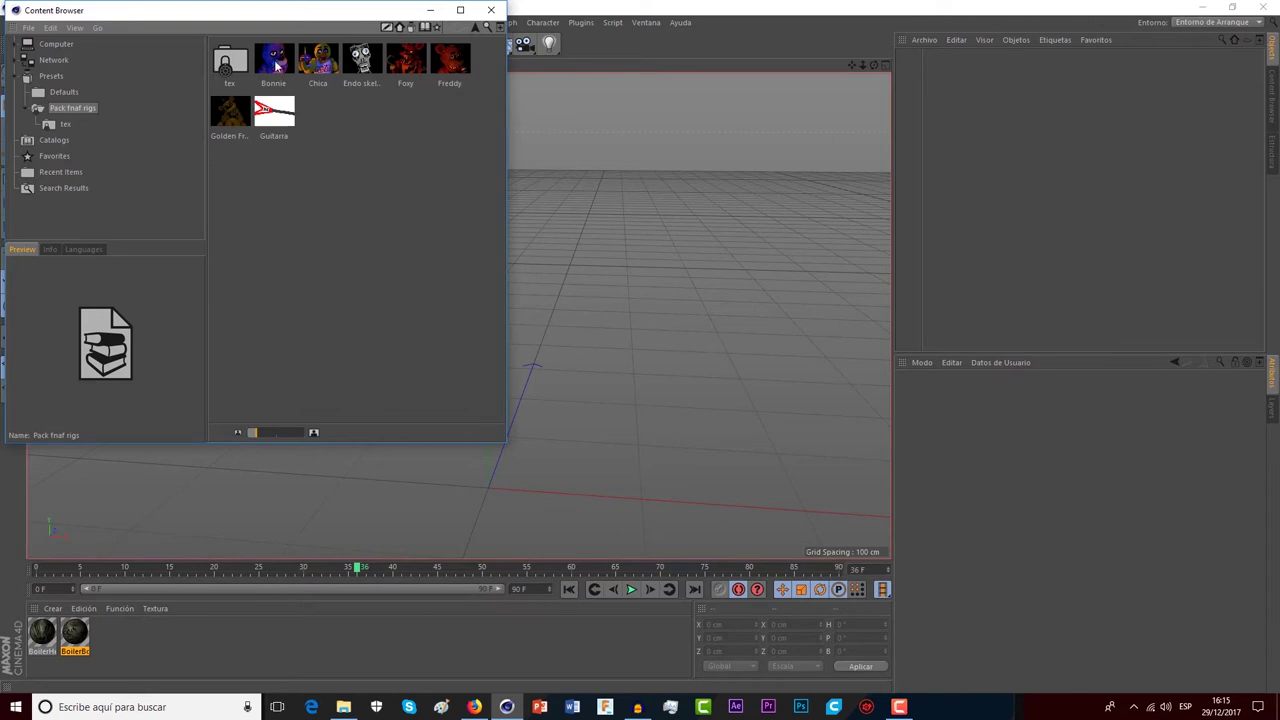
pyautogui.doubleClick(405, 62)
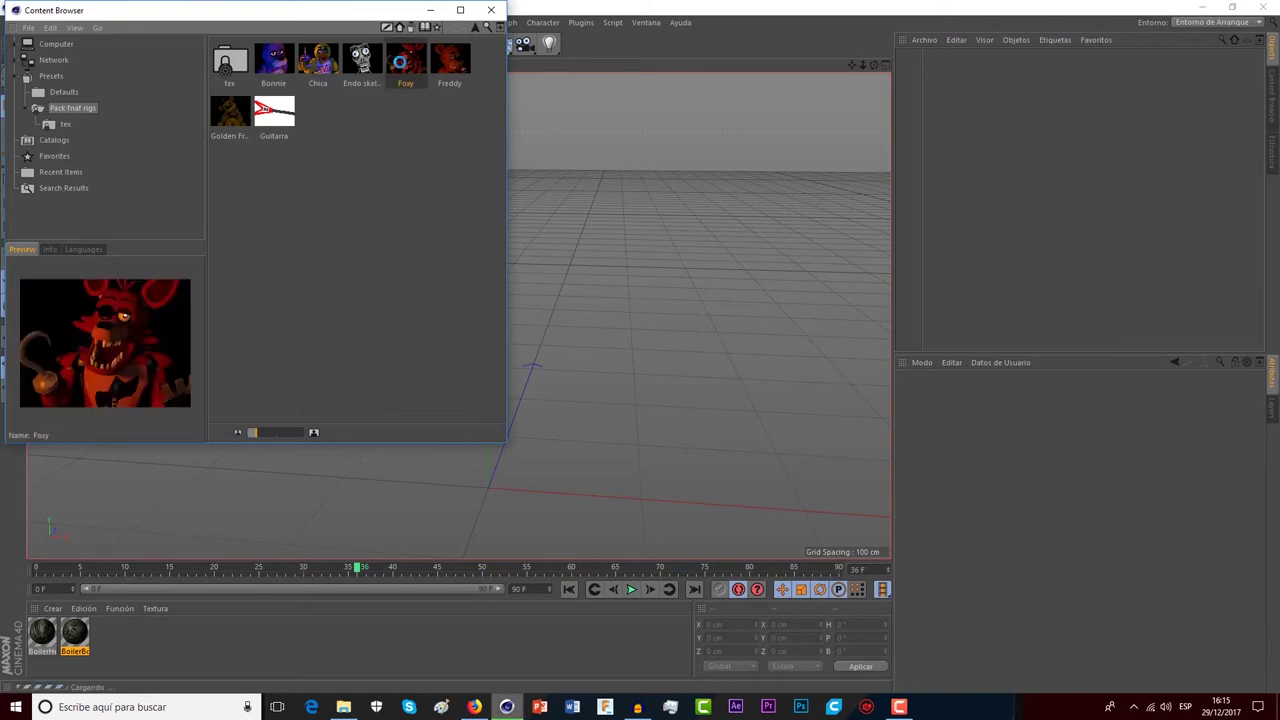
pyautogui.click(430, 10)
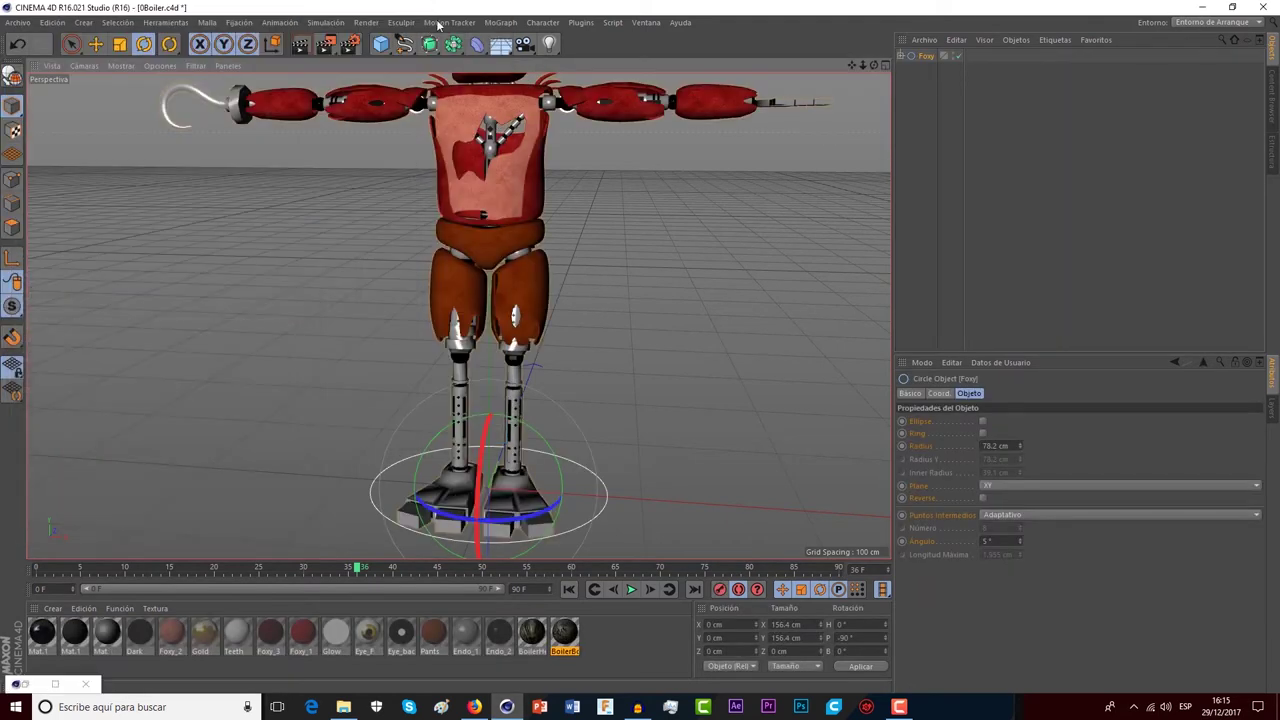
# - Rotate Foxy's right arm down, preview it to frame 40, then delete the whole Foxy character
pyautogui.scroll(-5, 520, 234)
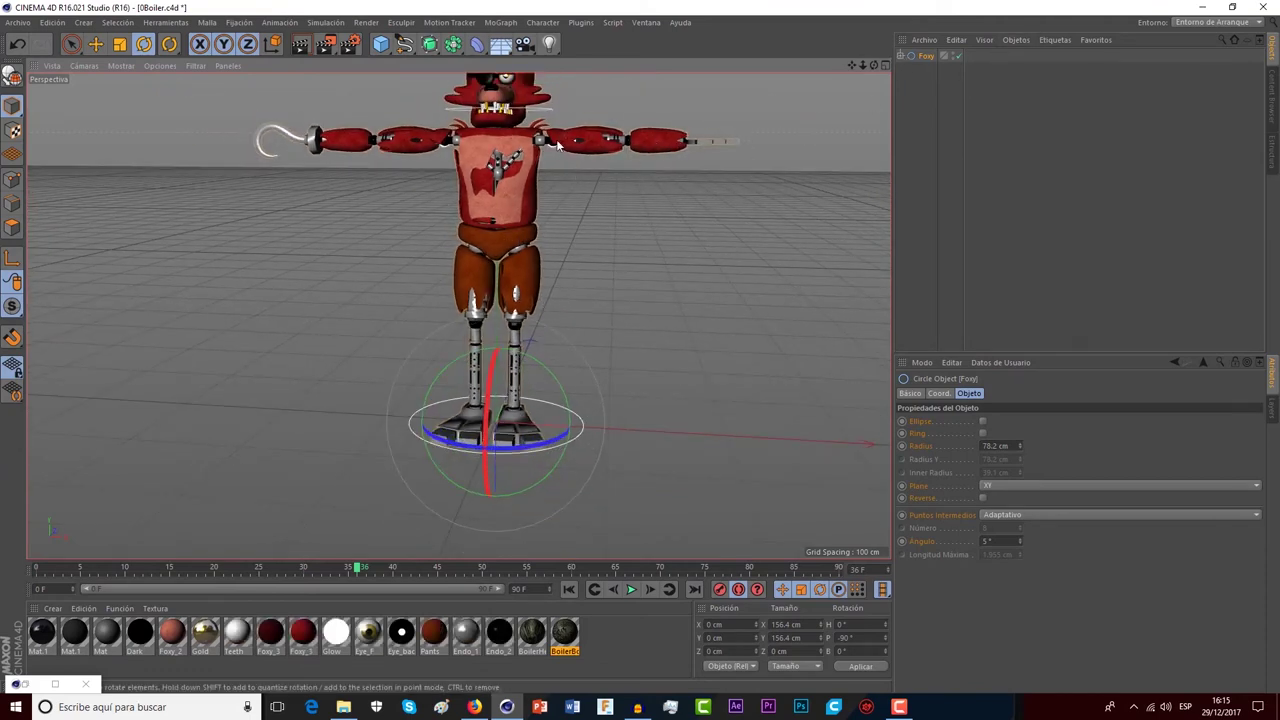
pyautogui.click(602, 146)
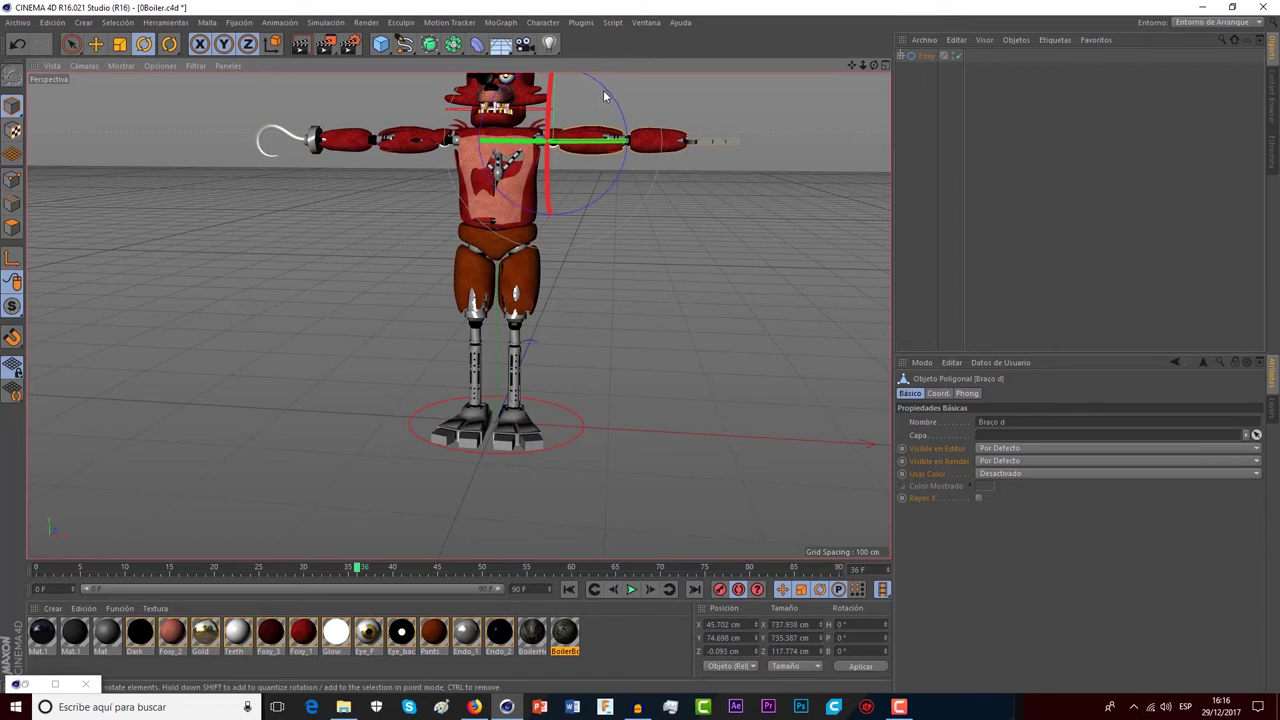
pyautogui.moveTo(614, 106); pyautogui.dragTo(617, 174)
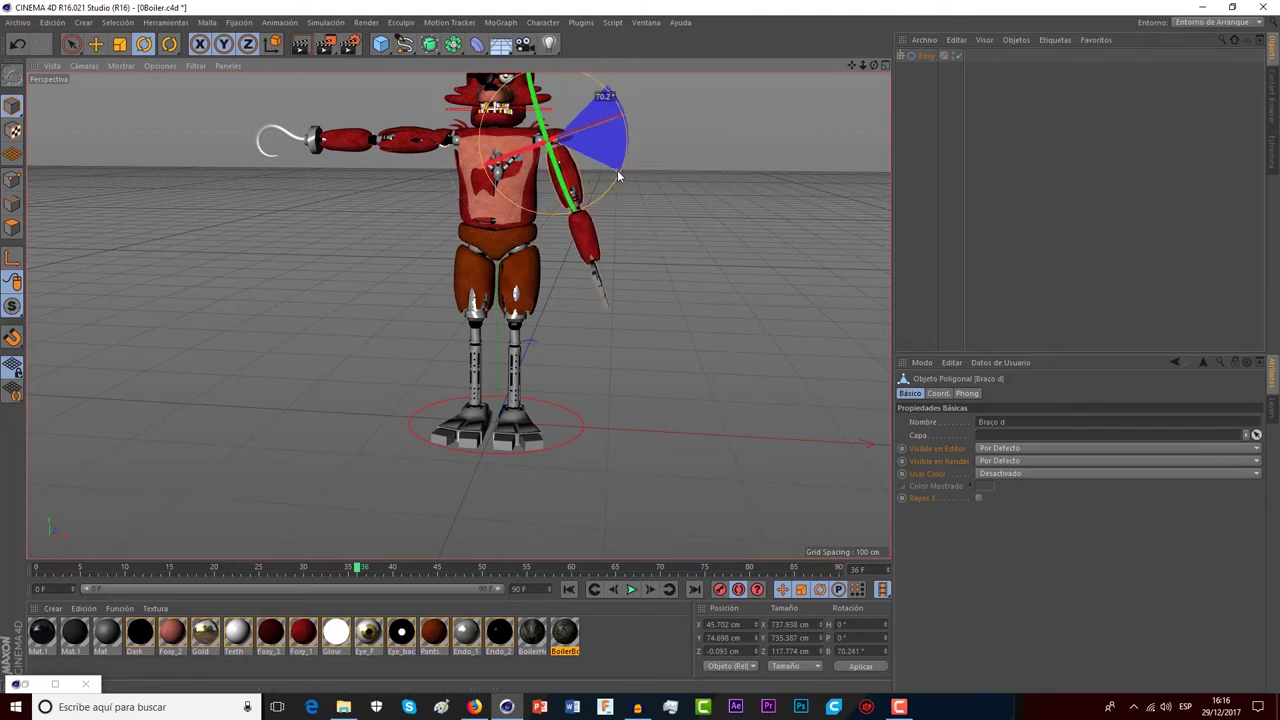
pyautogui.click(37, 570)
pyautogui.click(630, 590)
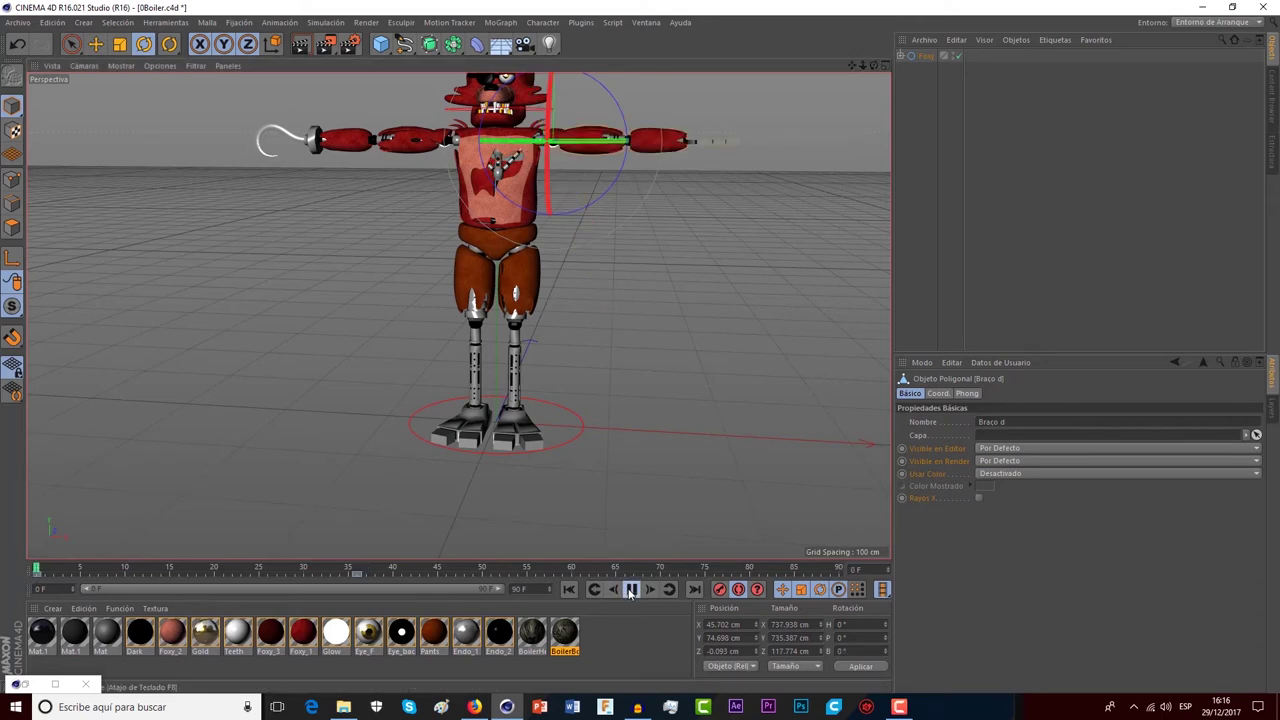
pyautogui.click(632, 590)
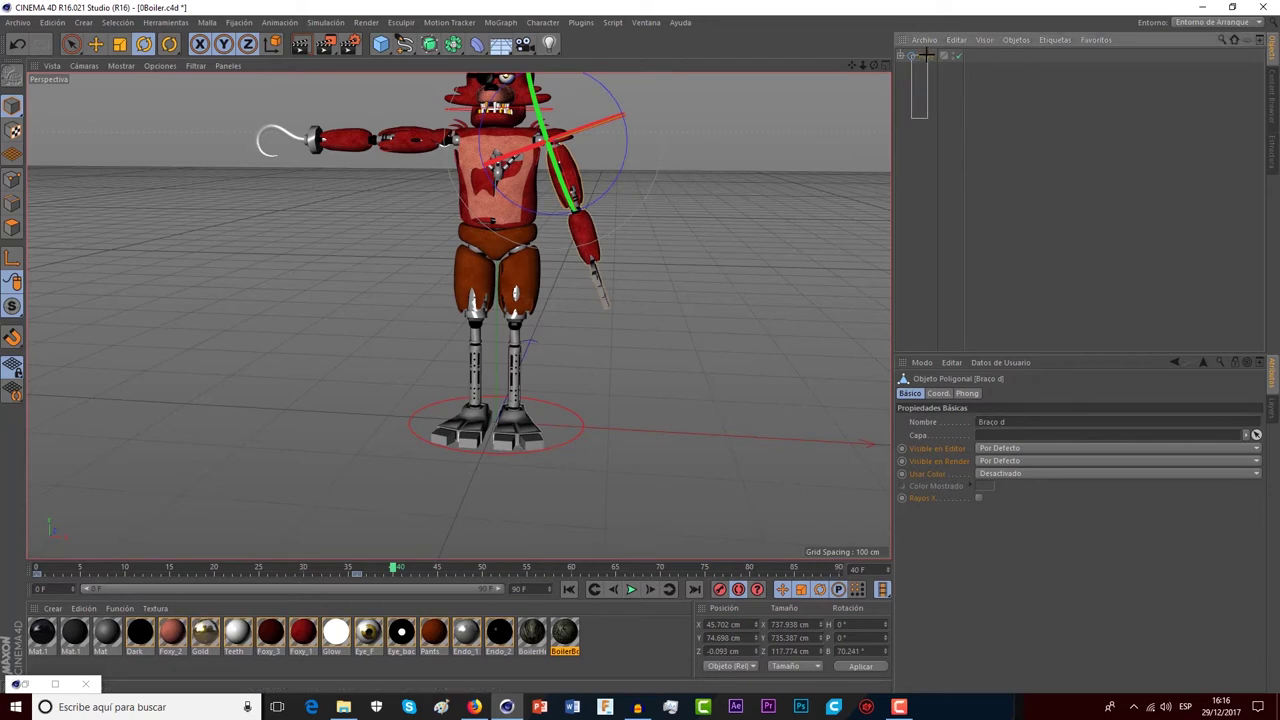
pyautogui.click(926, 56)
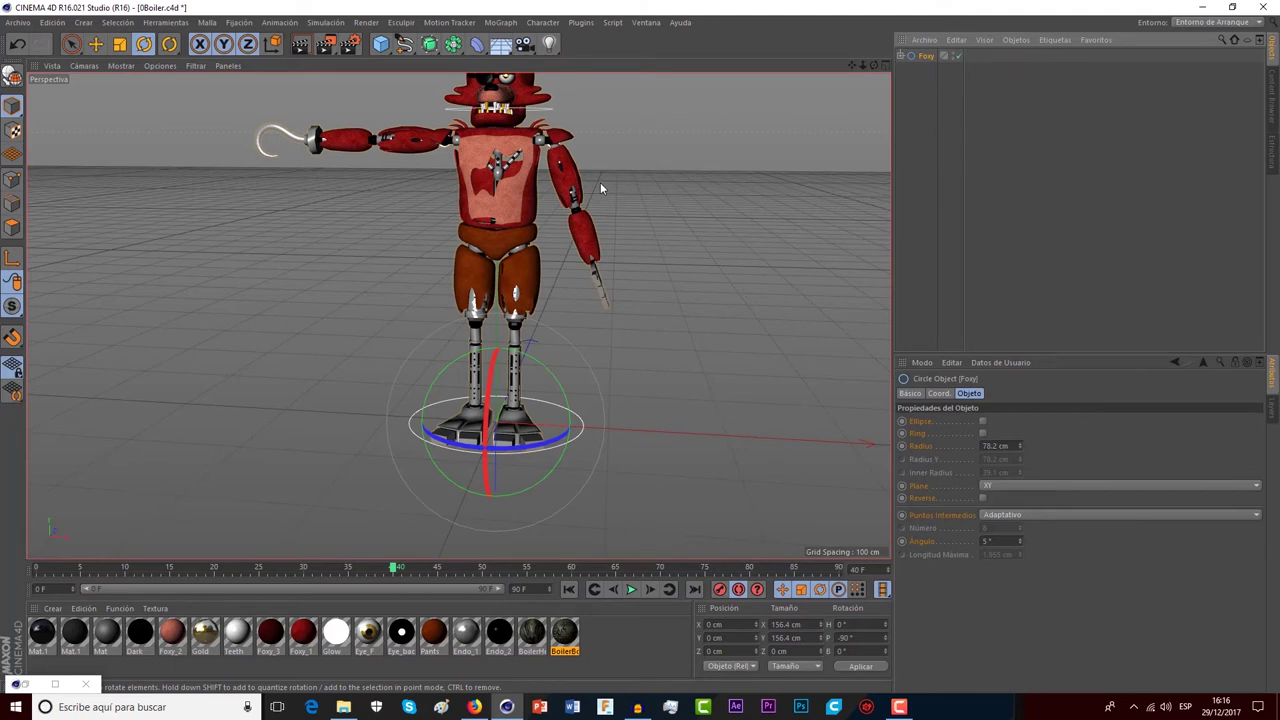
pyautogui.press('Delete')
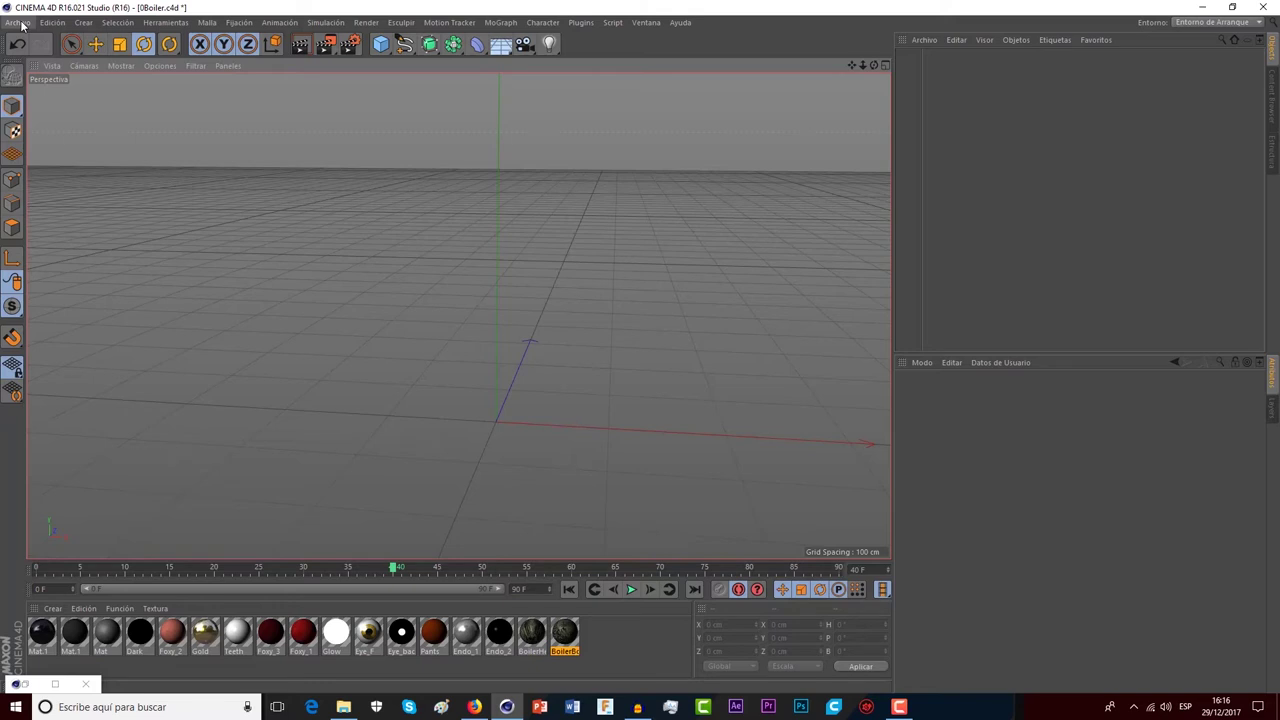
# - Back out of the Archivo menu without exporting, then choose Archivo > Abrir
pyautogui.click(21, 23)
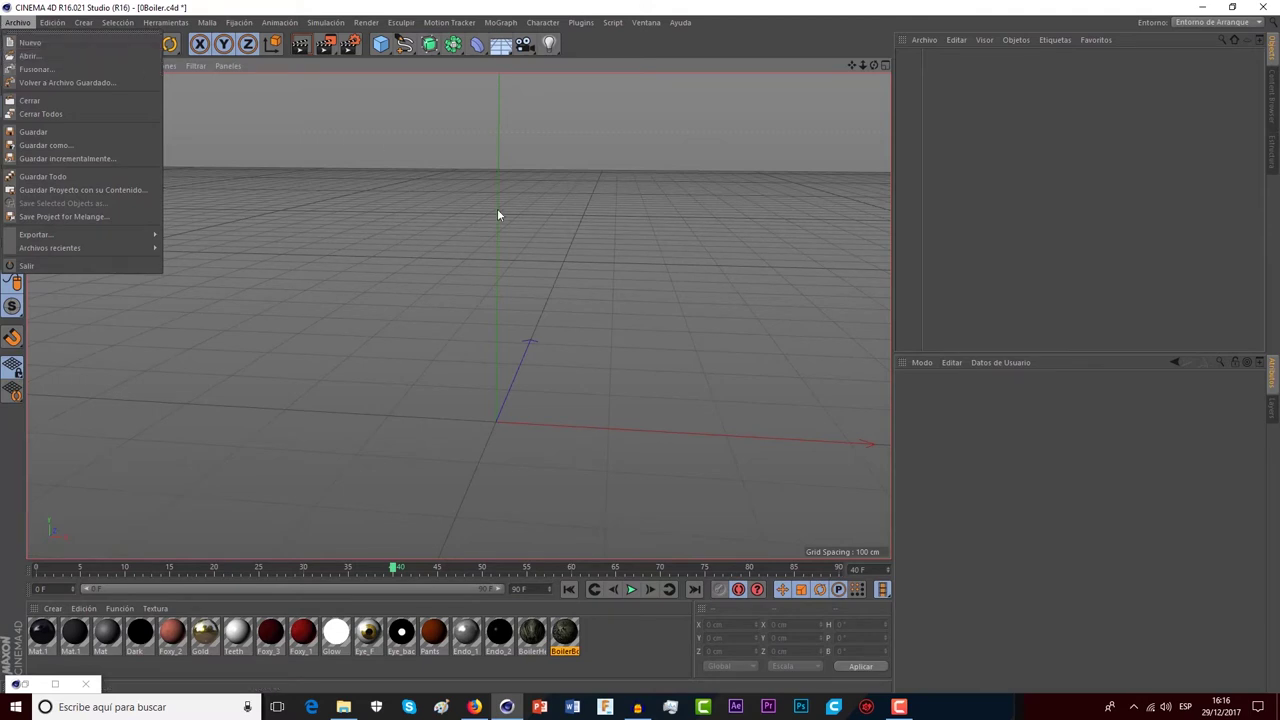
pyautogui.moveTo(36, 234)
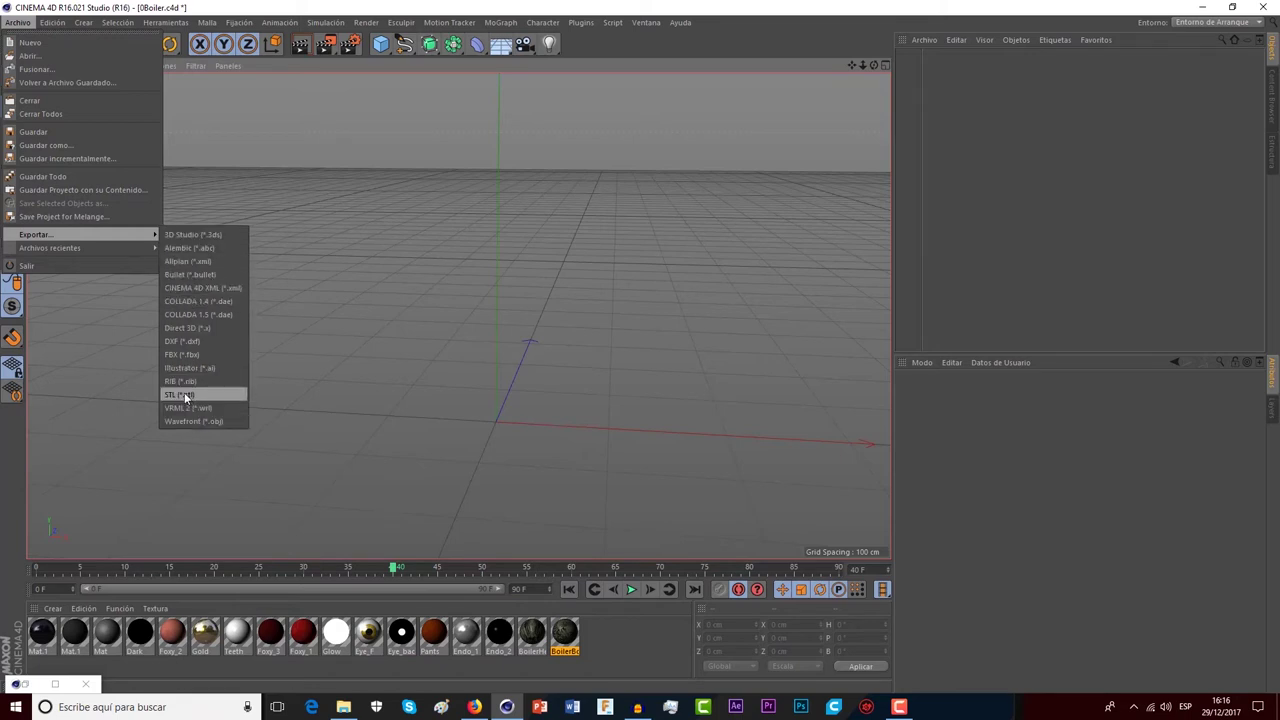
pyautogui.click(344, 309)
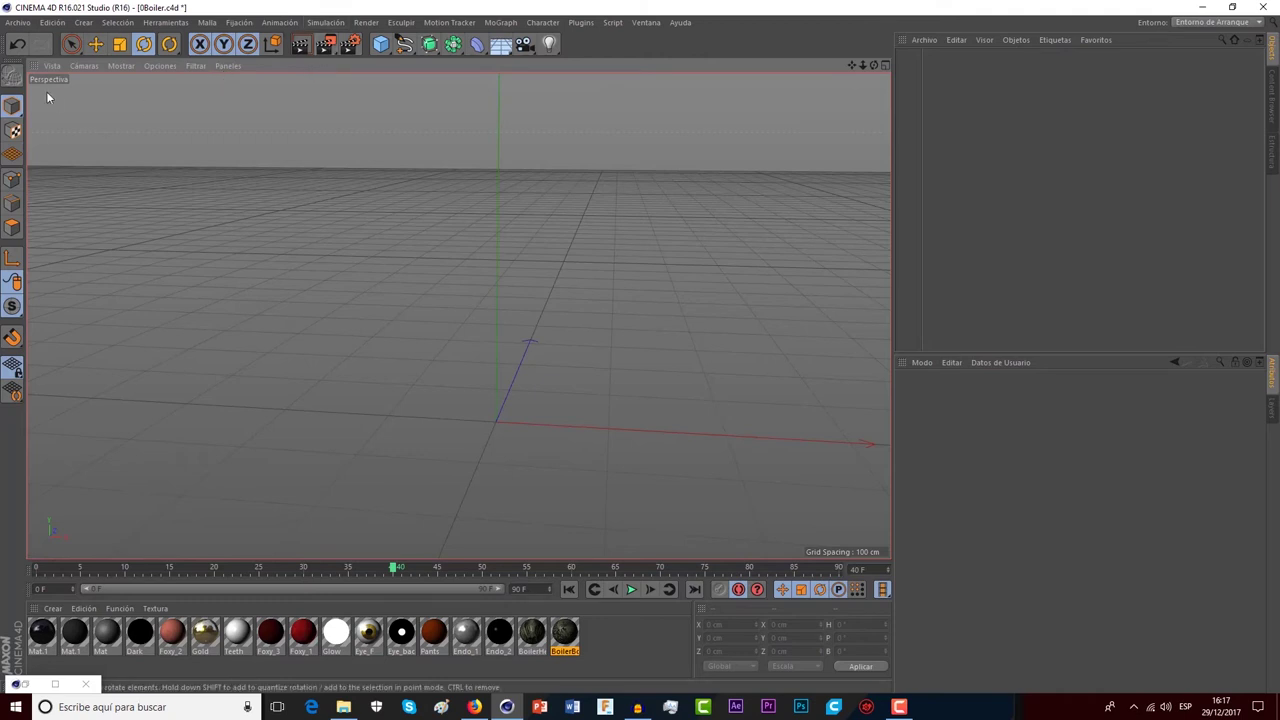
pyautogui.click(16, 24)
pyautogui.click(30, 55)
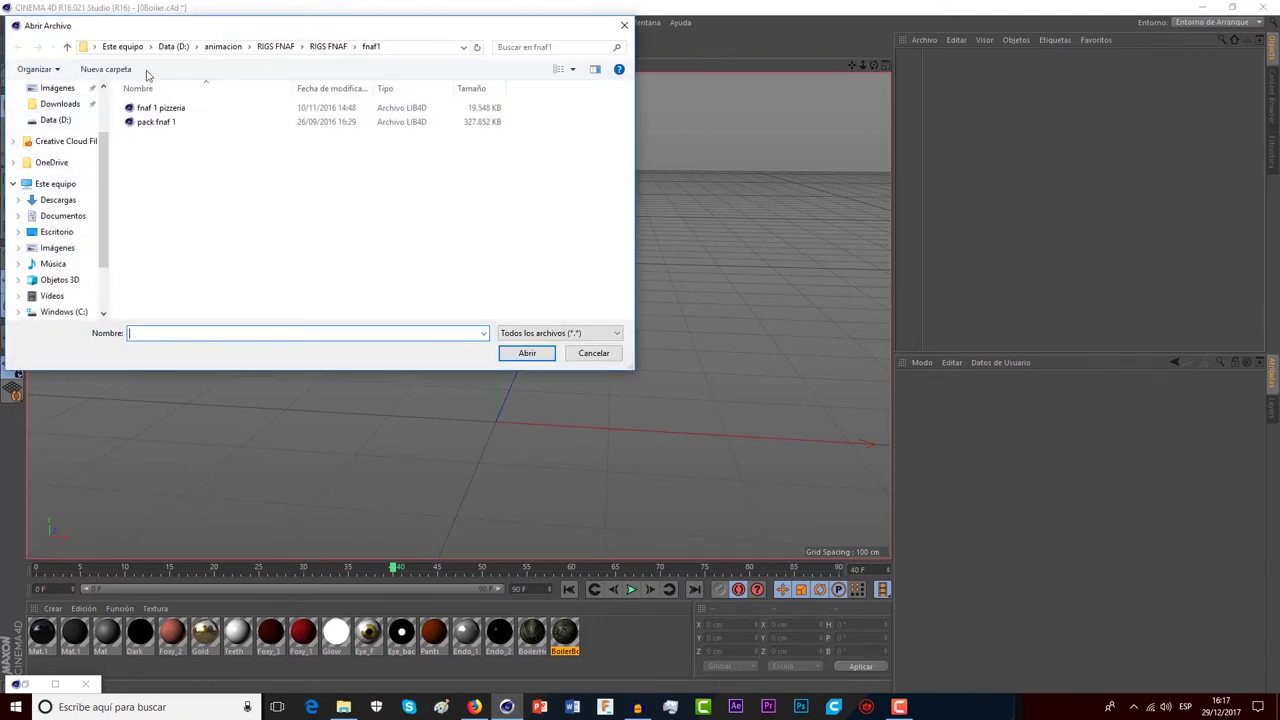
# - Browse to animacion > alien colonial marines c4d > XenoBoiler and open 0Boiler as an untitled copy
pyautogui.click(223, 47)
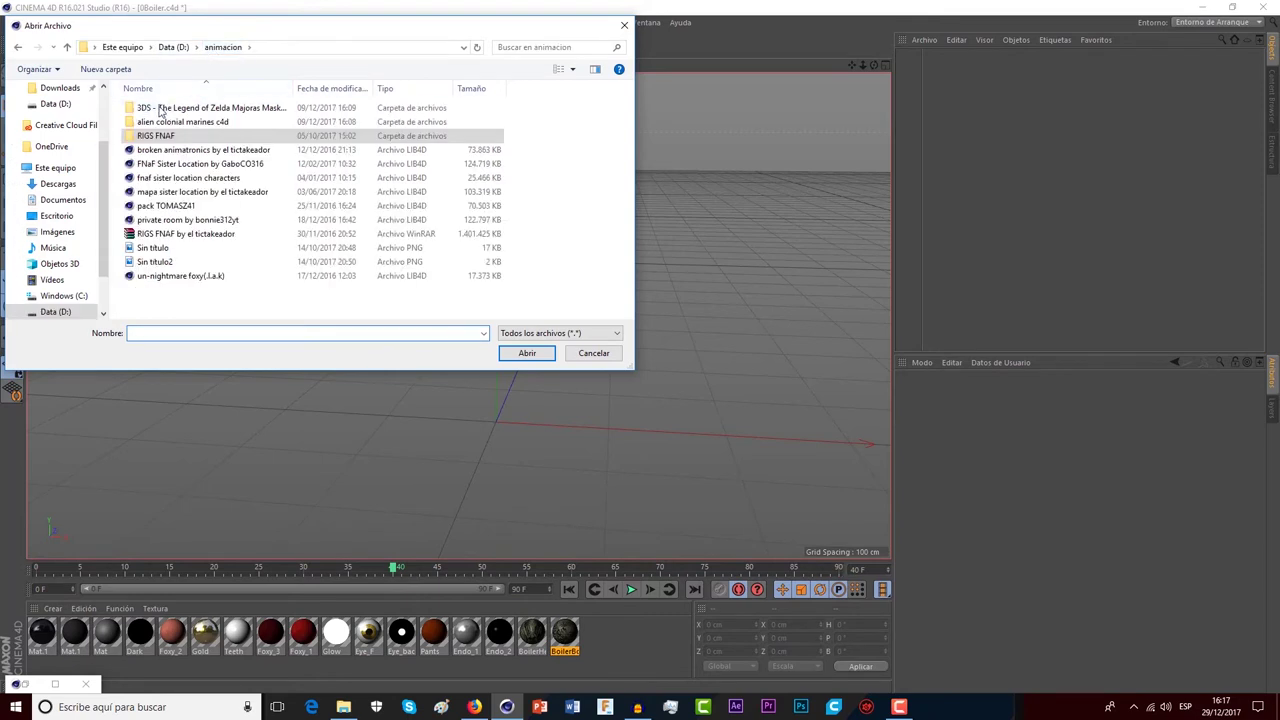
pyautogui.doubleClick(170, 122)
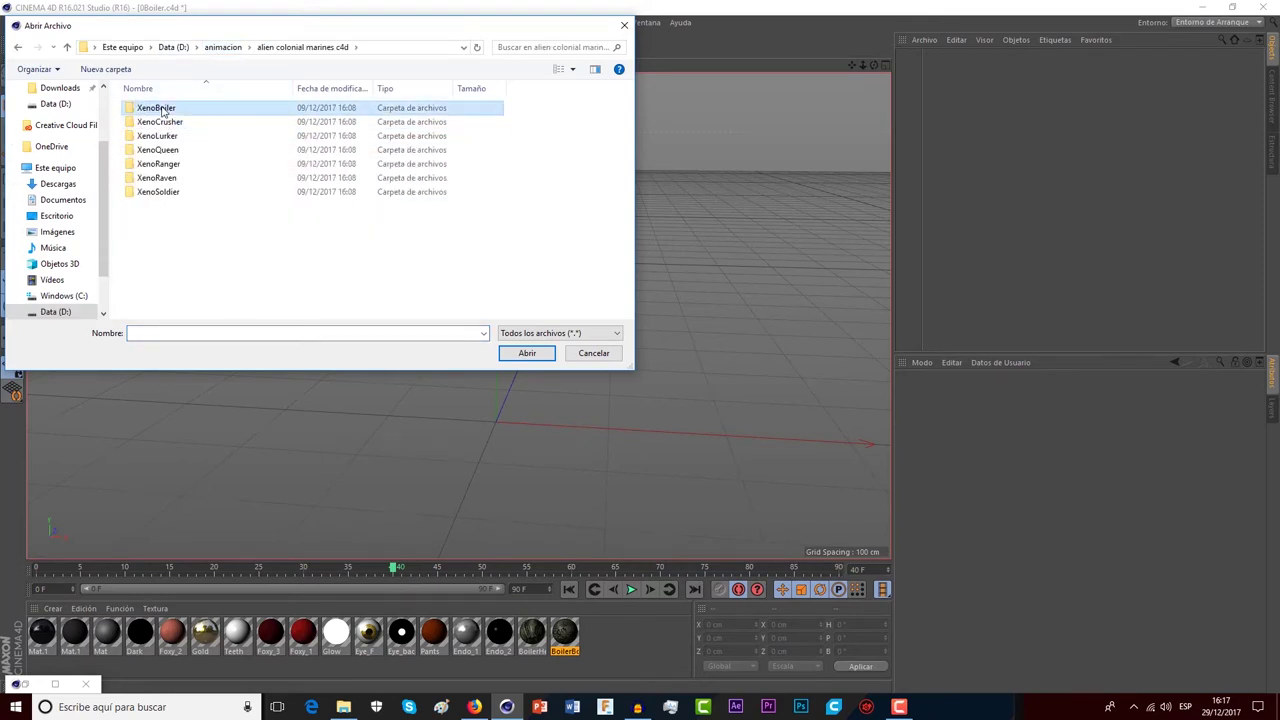
pyautogui.doubleClick(162, 108)
pyautogui.doubleClick(146, 122)
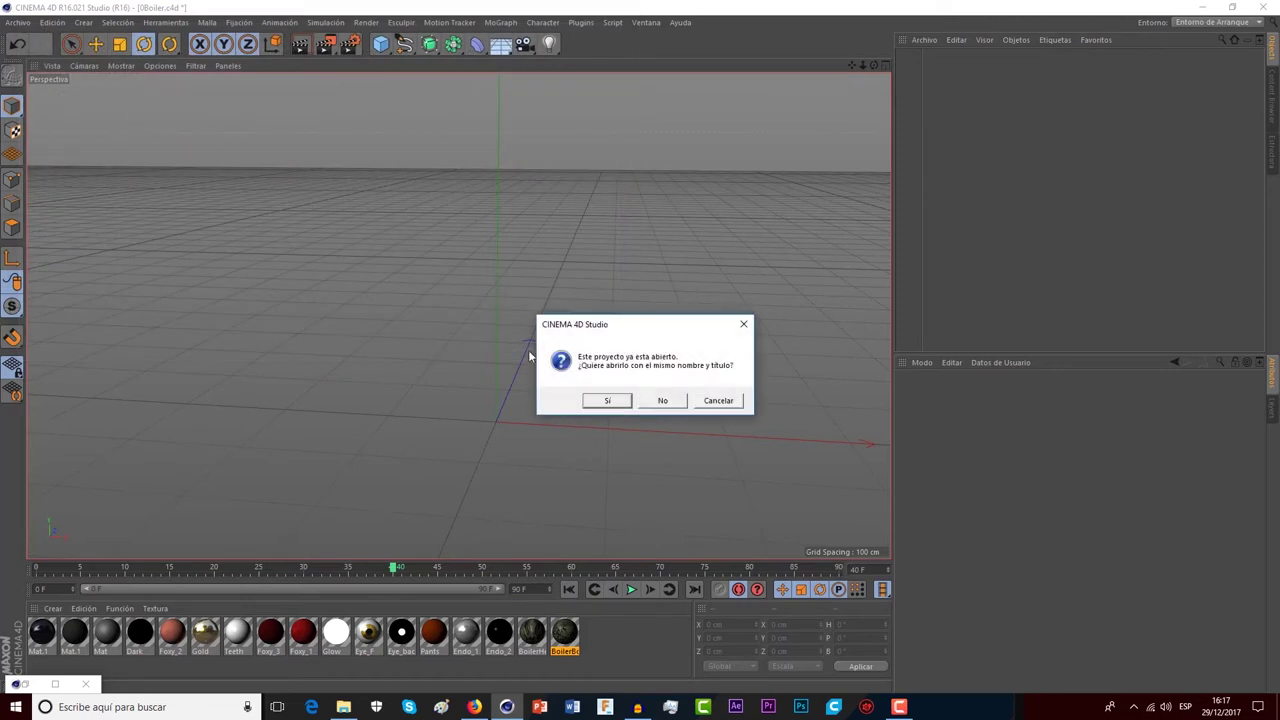
pyautogui.click(661, 403)
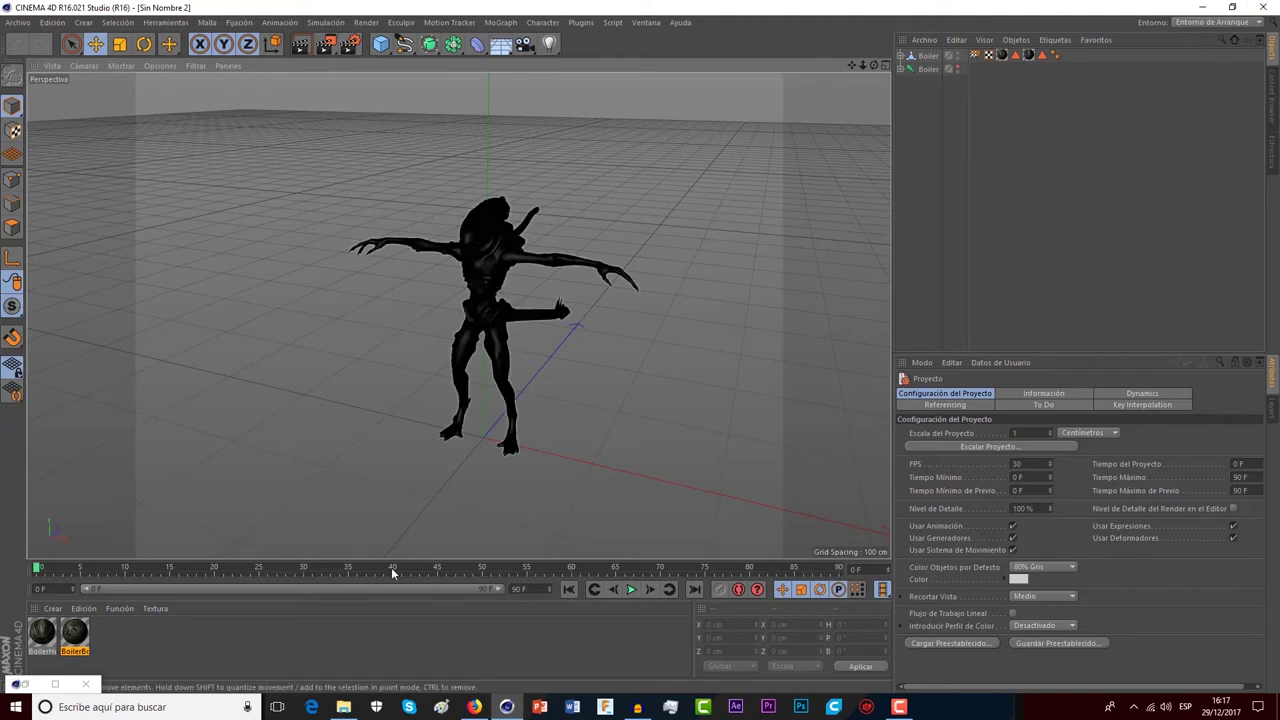
# - Inspect the BoilerBody_MIC material in the Material Editor, then quit Cinema 4D
pyautogui.doubleClick(73, 632)
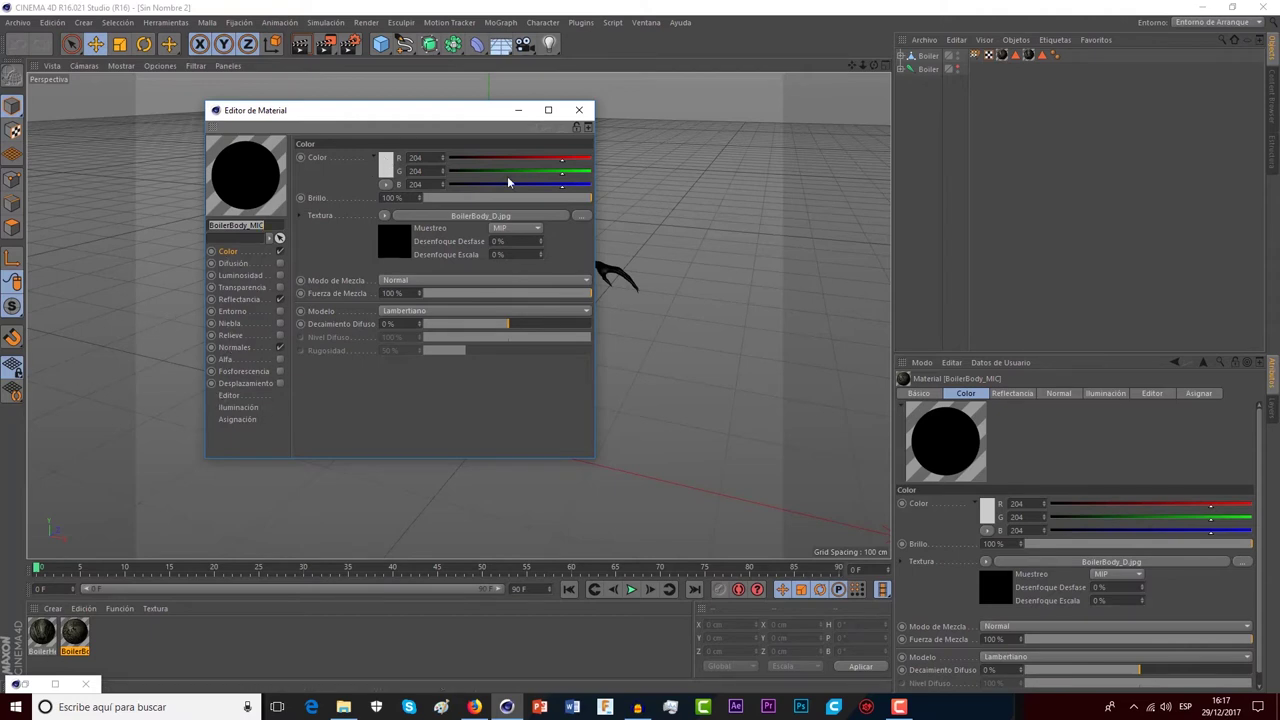
pyautogui.click(578, 110)
pyautogui.click(1262, 7)
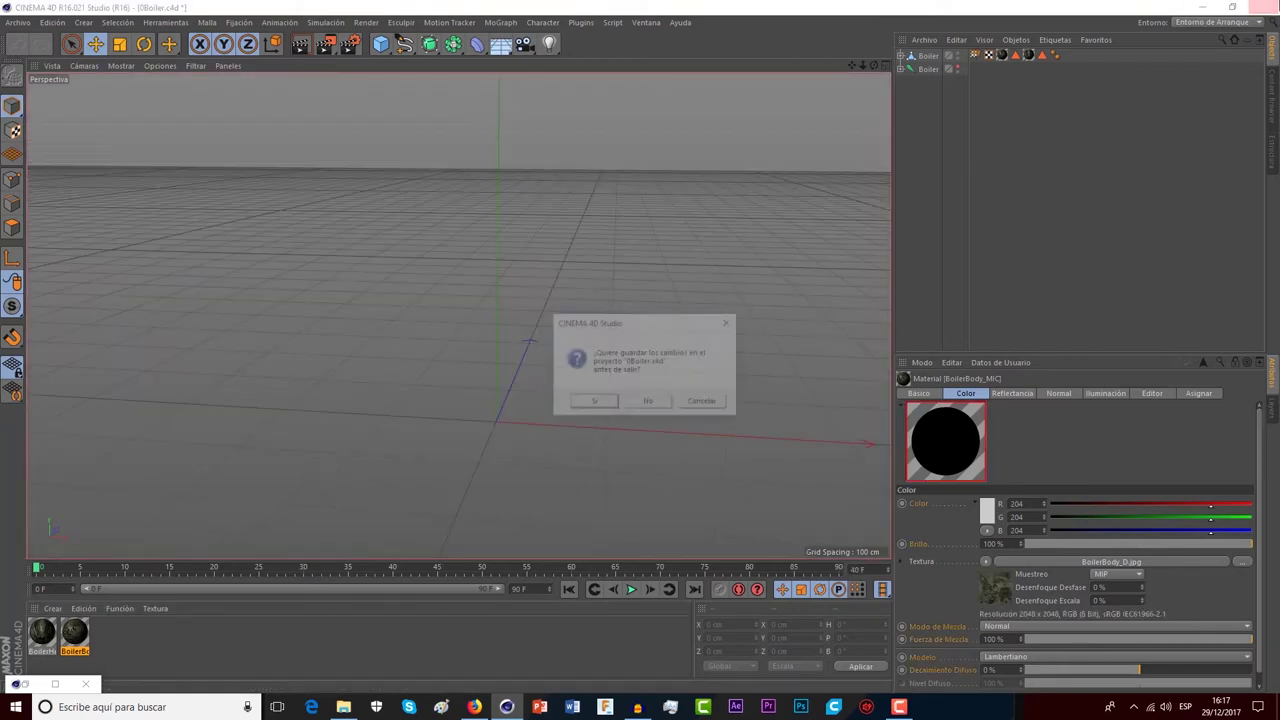
# - Discard changes to 0Boiler.c4d and relaunch Cinema 4D from the taskbar
pyautogui.click(649, 404)
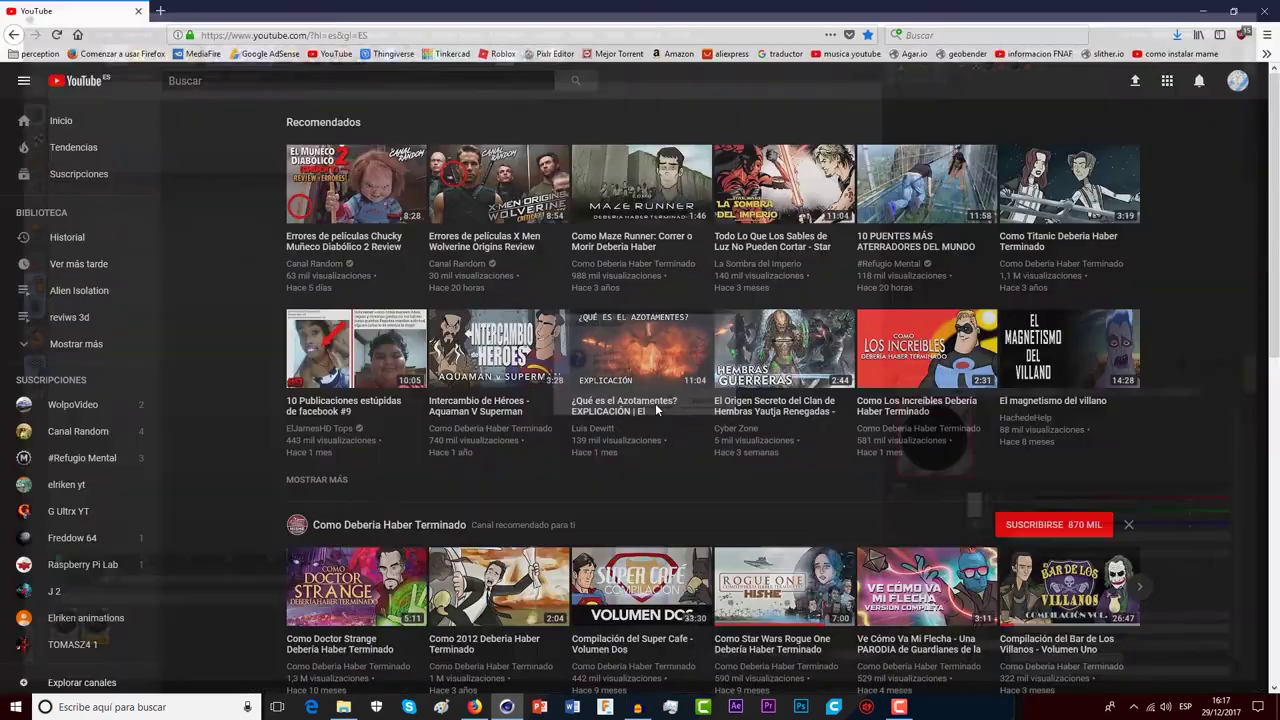
pyautogui.click(506, 707)
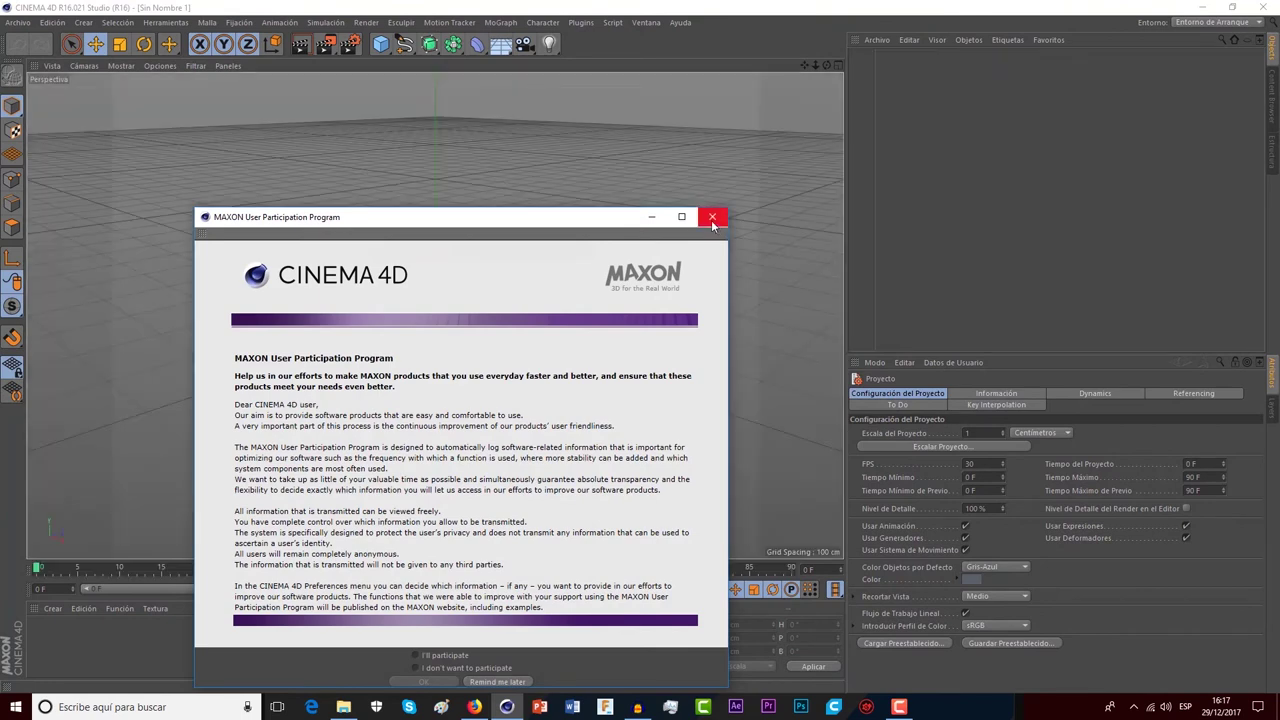
# - Dismiss the user participation notice and open 0Boiler.c4d from the XenoBoiler folder
pyautogui.click(716, 220)
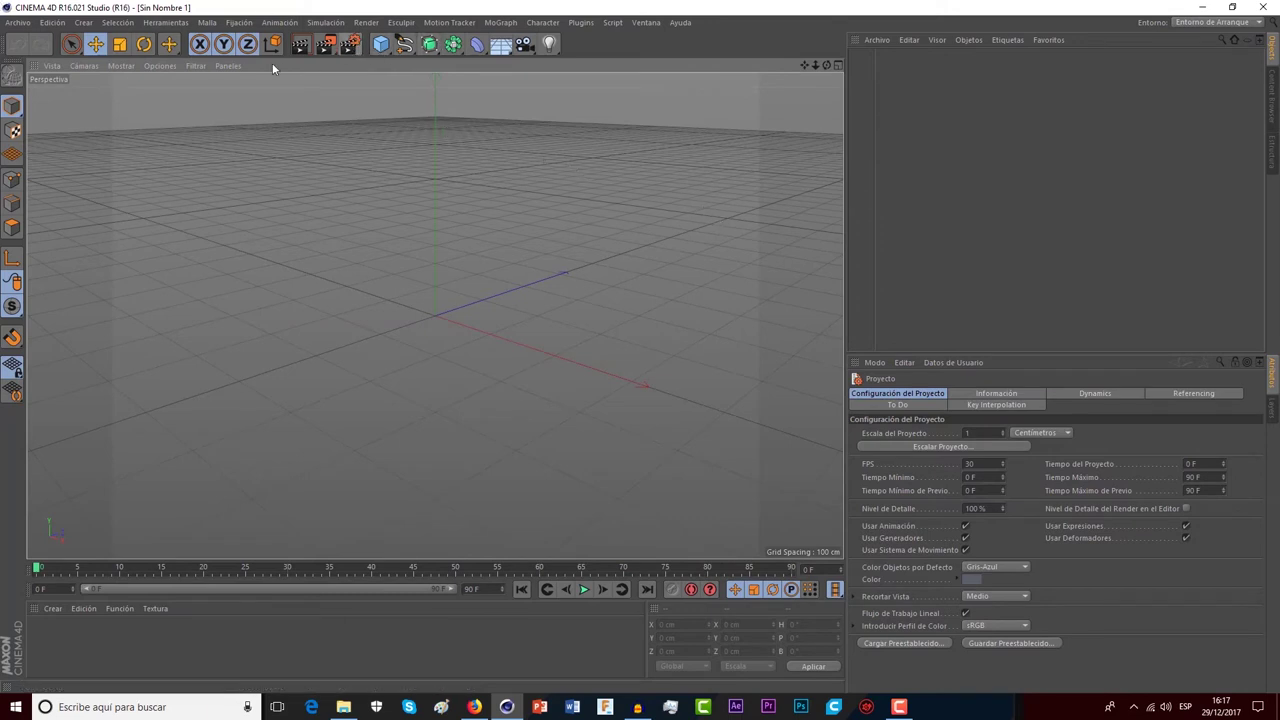
pyautogui.click(15, 24)
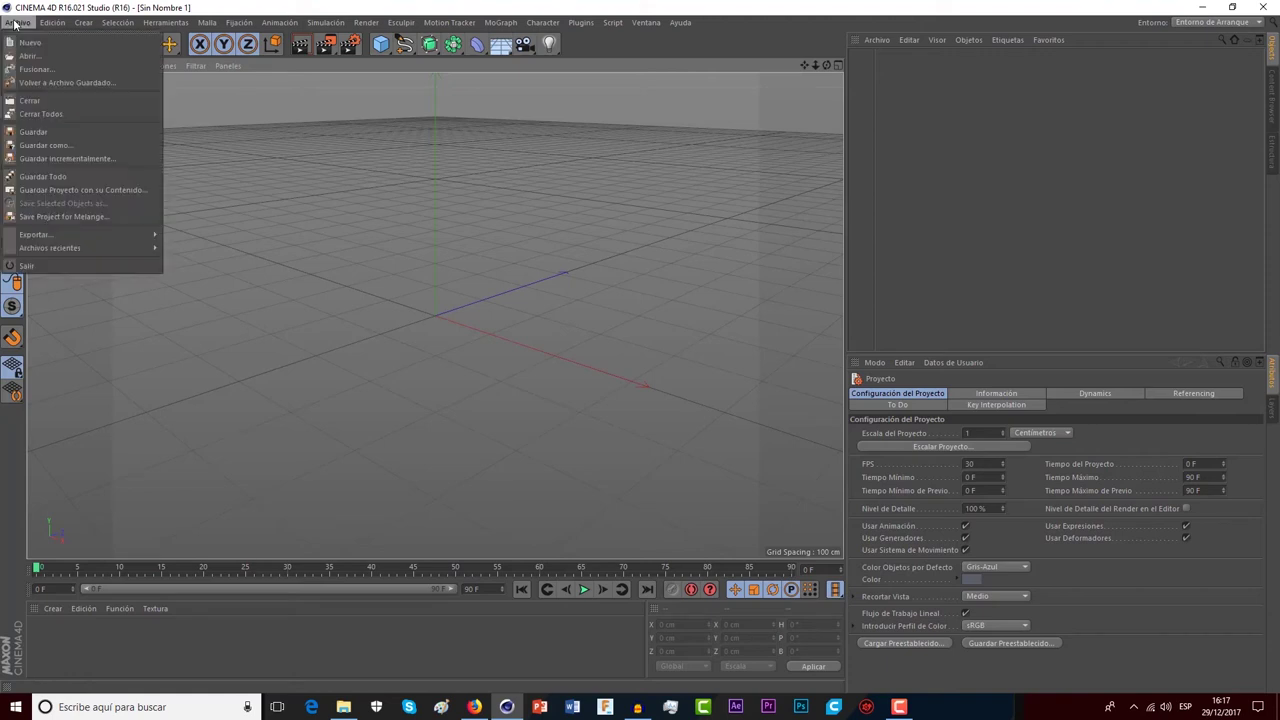
pyautogui.click(27, 56)
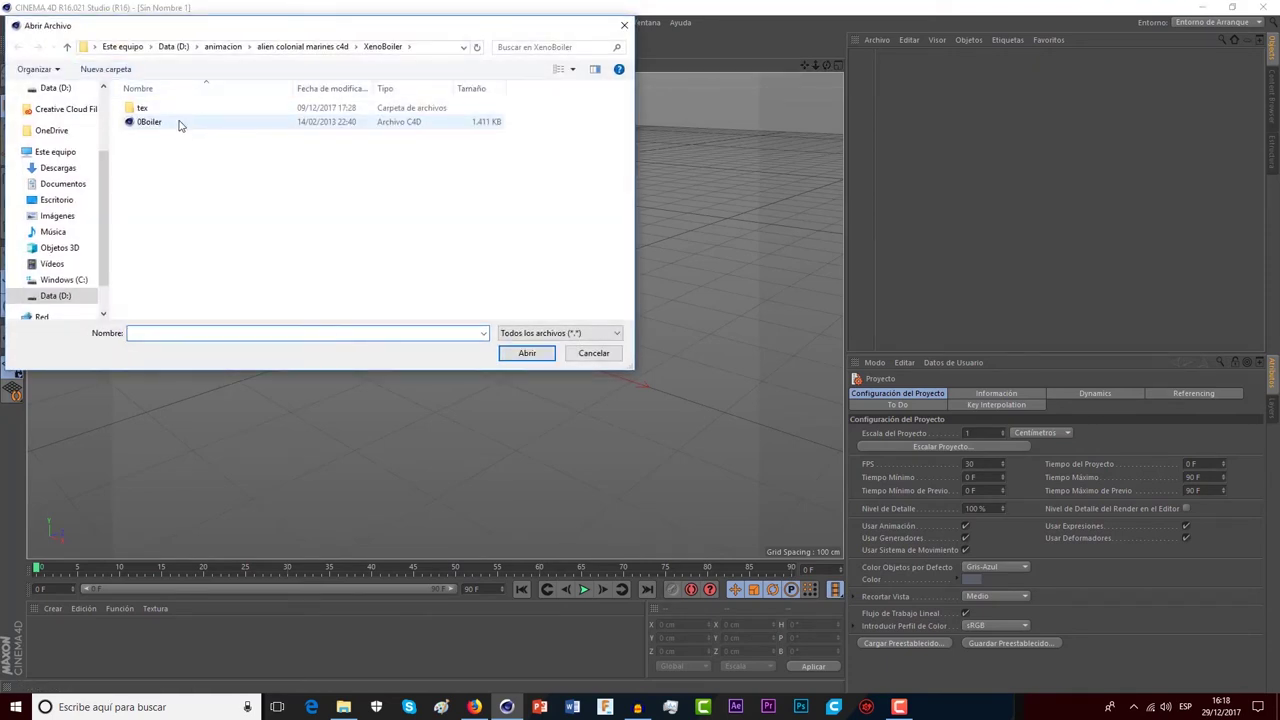
pyautogui.doubleClick(180, 125)
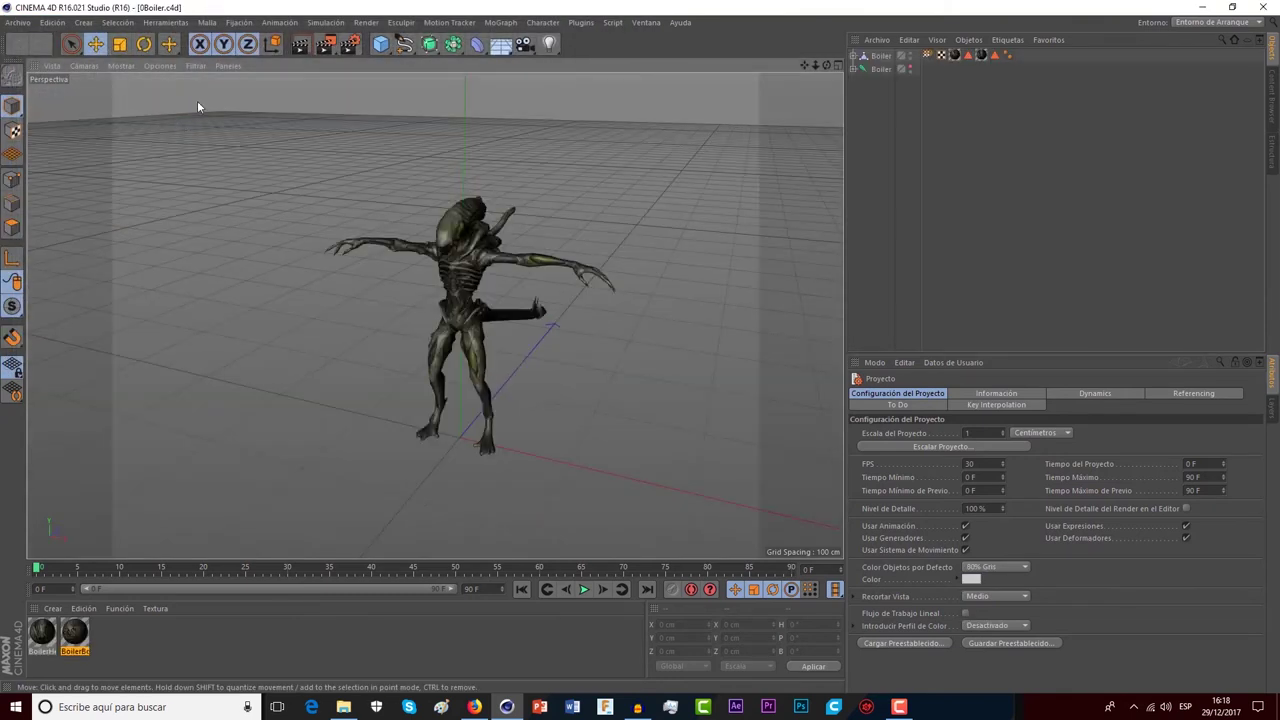
# - Set the render output to 1920x1080 with the frame range Todos los Fotogramas (0-90)
pyautogui.click(350, 47)
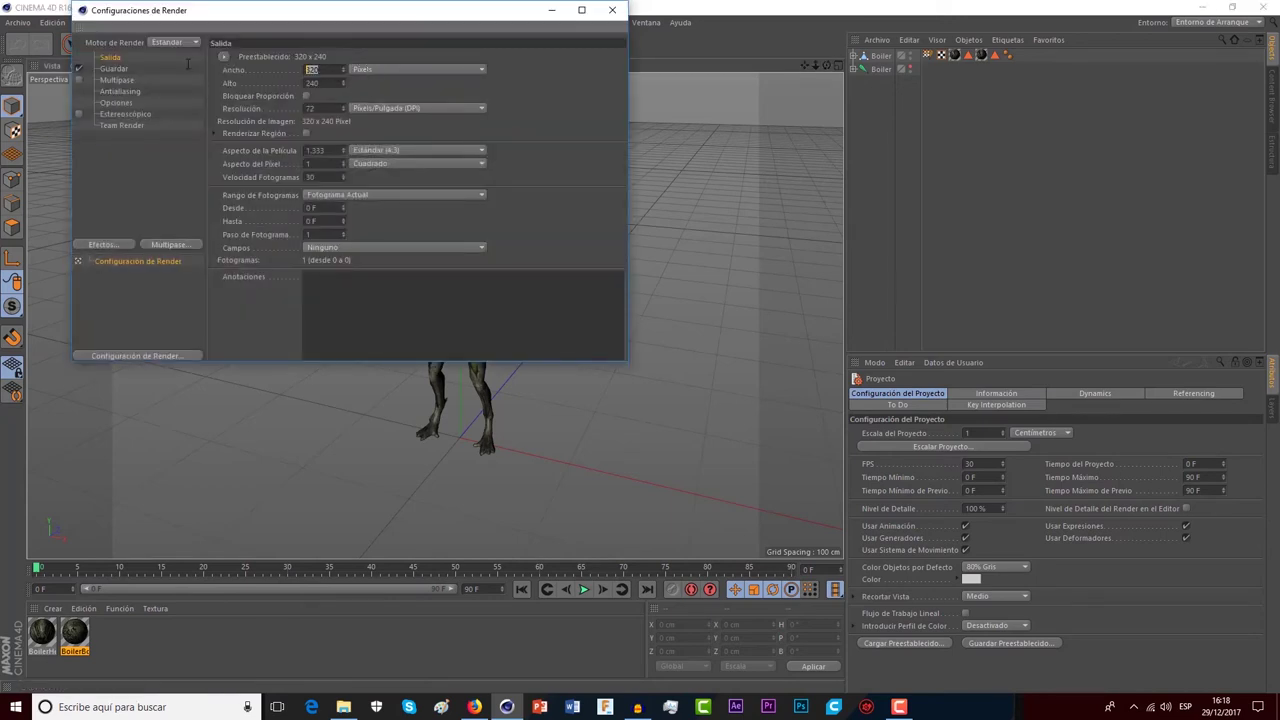
pyautogui.write('19')
pyautogui.write('20')
pyautogui.press('Return')
pyautogui.press('Tab')
pyautogui.write('1')
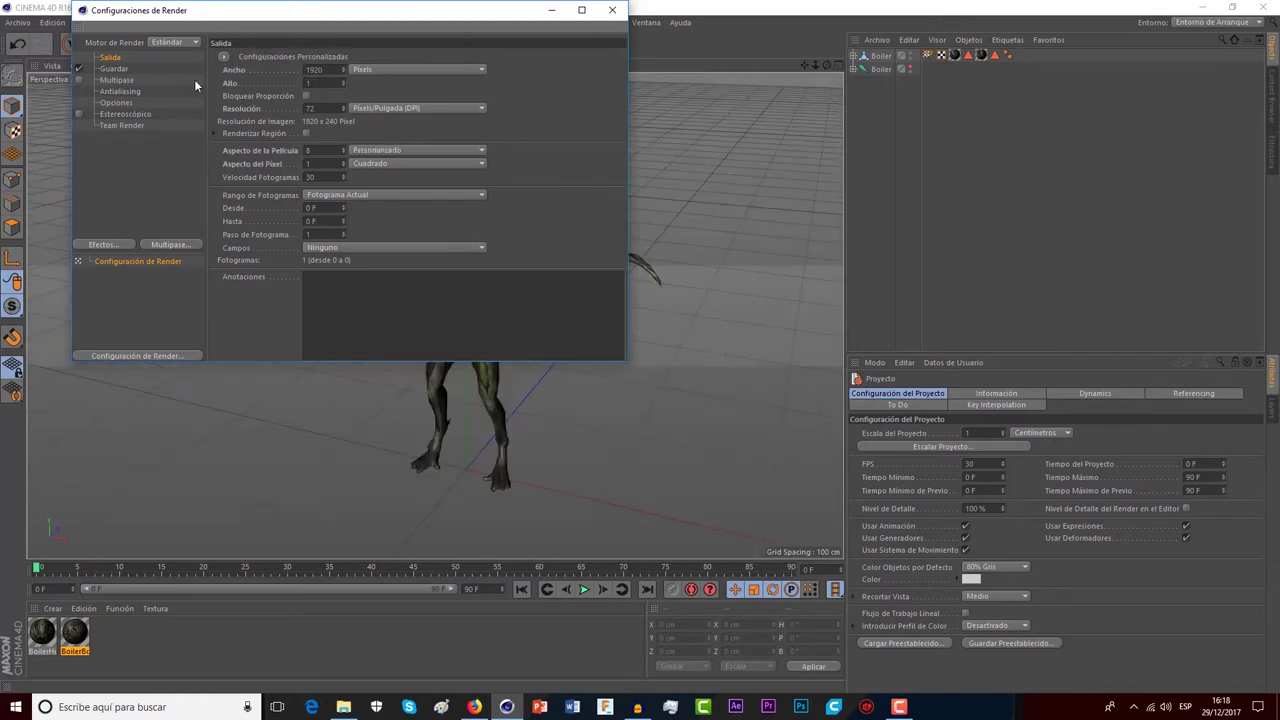
pyautogui.write('080')
pyautogui.press('Return')
pyautogui.click(404, 193)
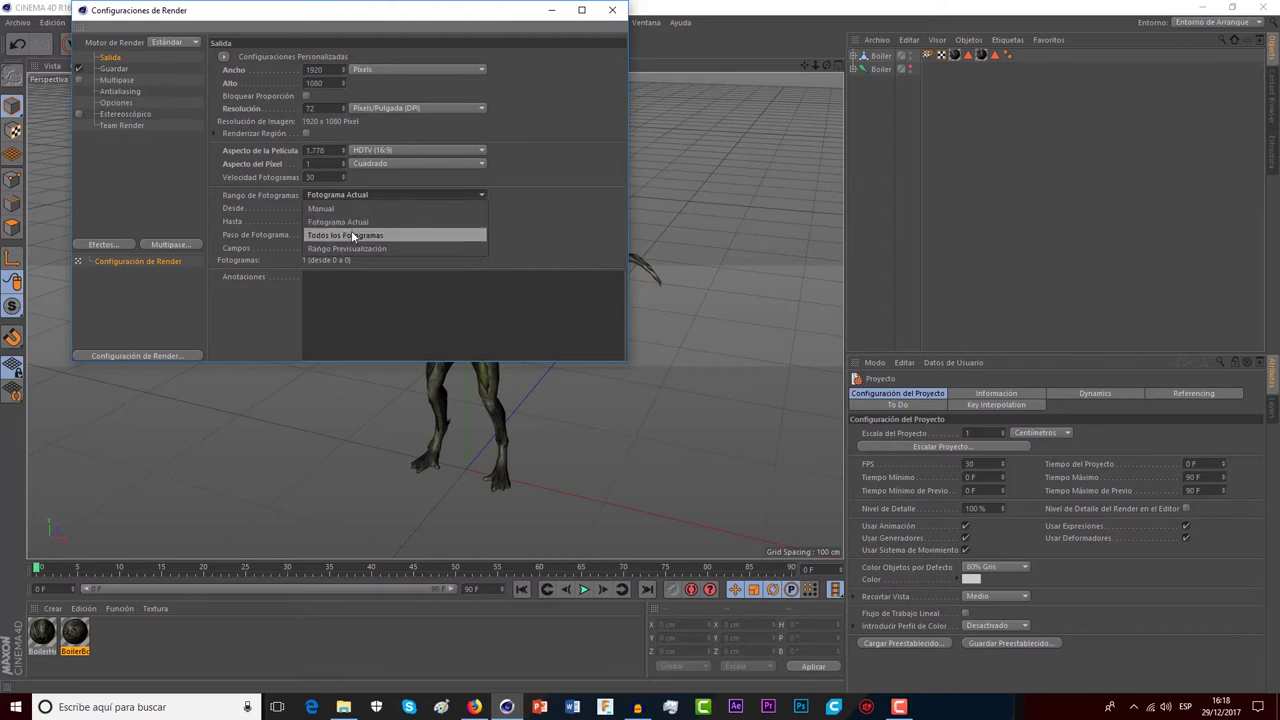
pyautogui.click(352, 236)
# - Set the saved render format to Película AVI and close Render Settings
pyautogui.click(114, 68)
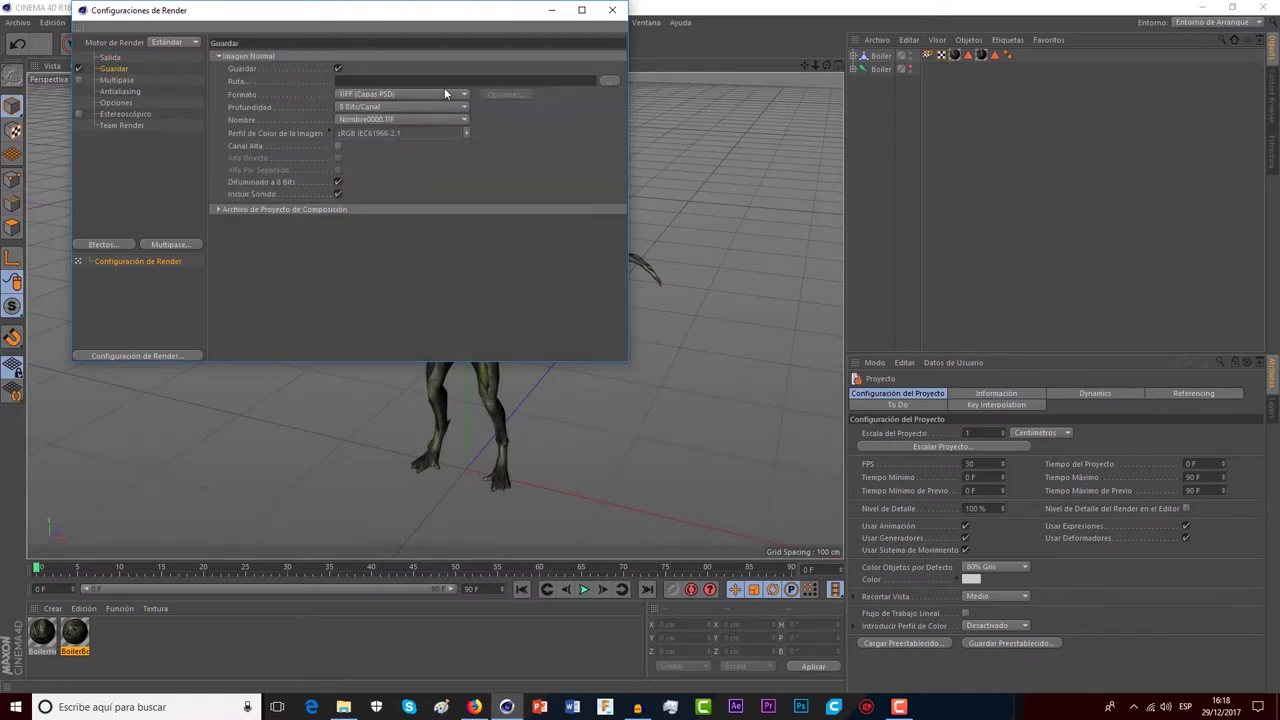
pyautogui.click(365, 94)
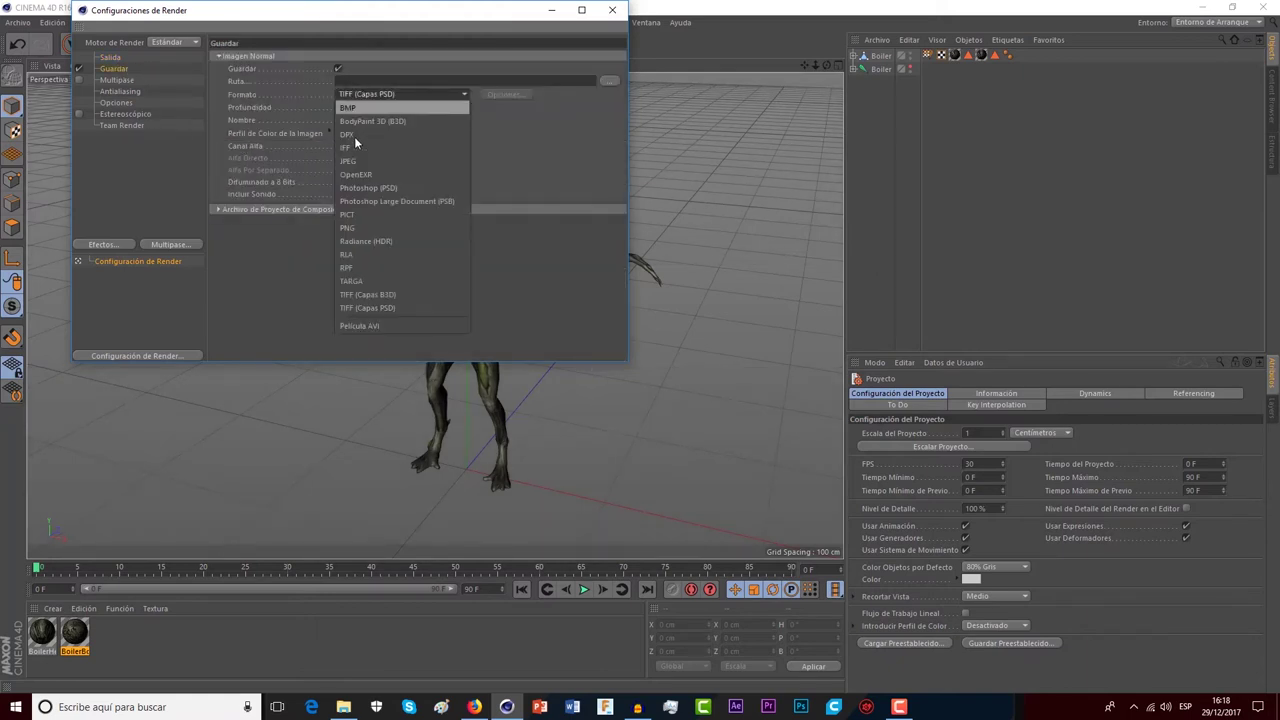
pyautogui.click(347, 332)
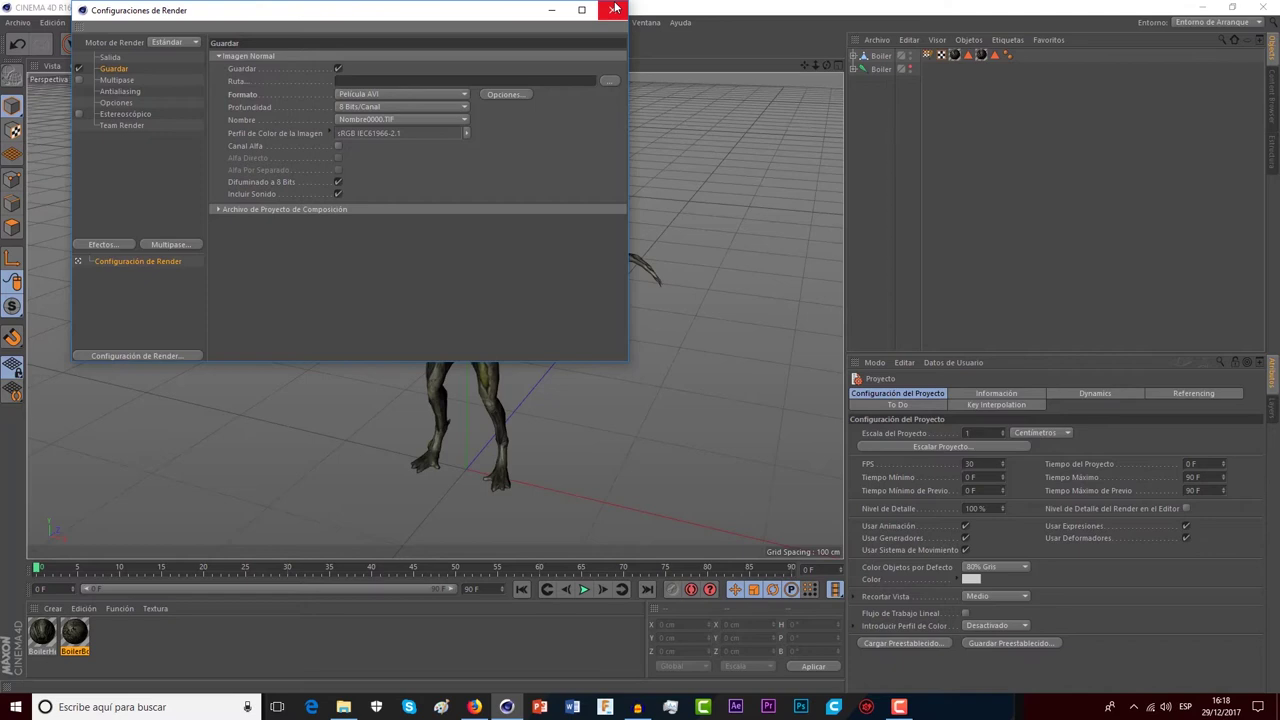
pyautogui.click(614, 9)
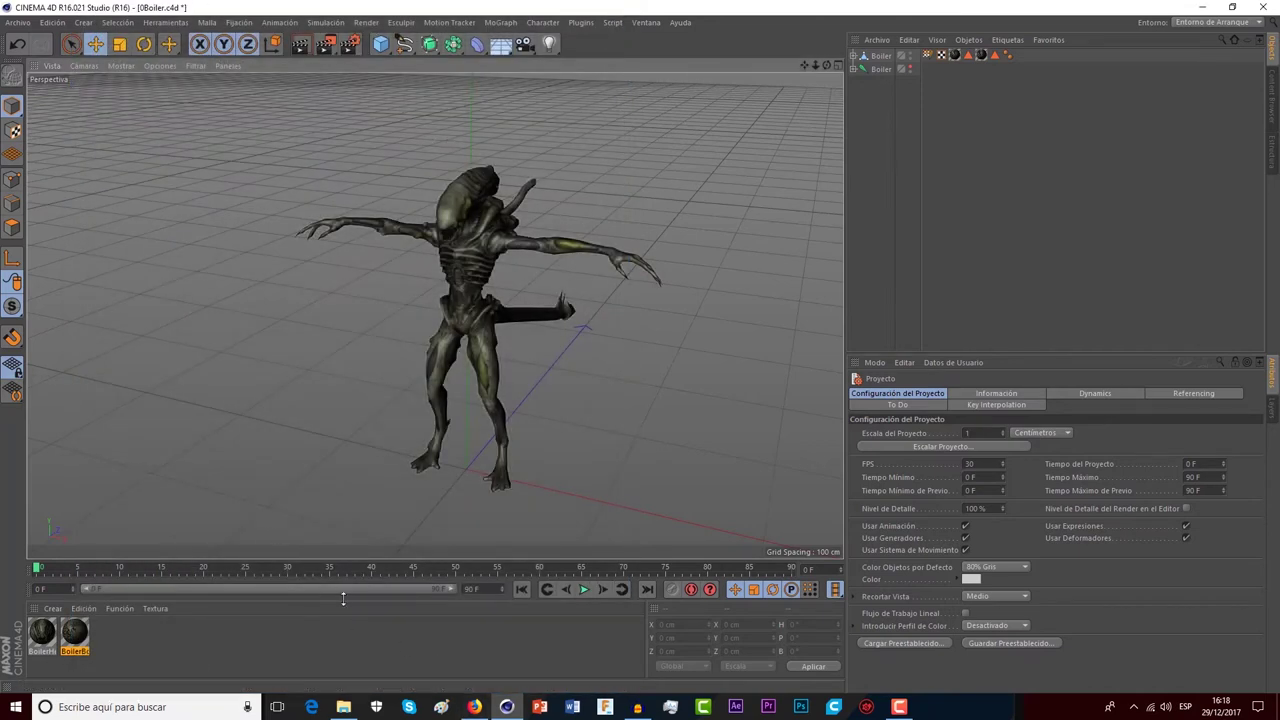
# - Show only the skeleton, select the b_Jaw joint and tilt it at frame 30
pyautogui.click(909, 55)
pyautogui.click(909, 55)
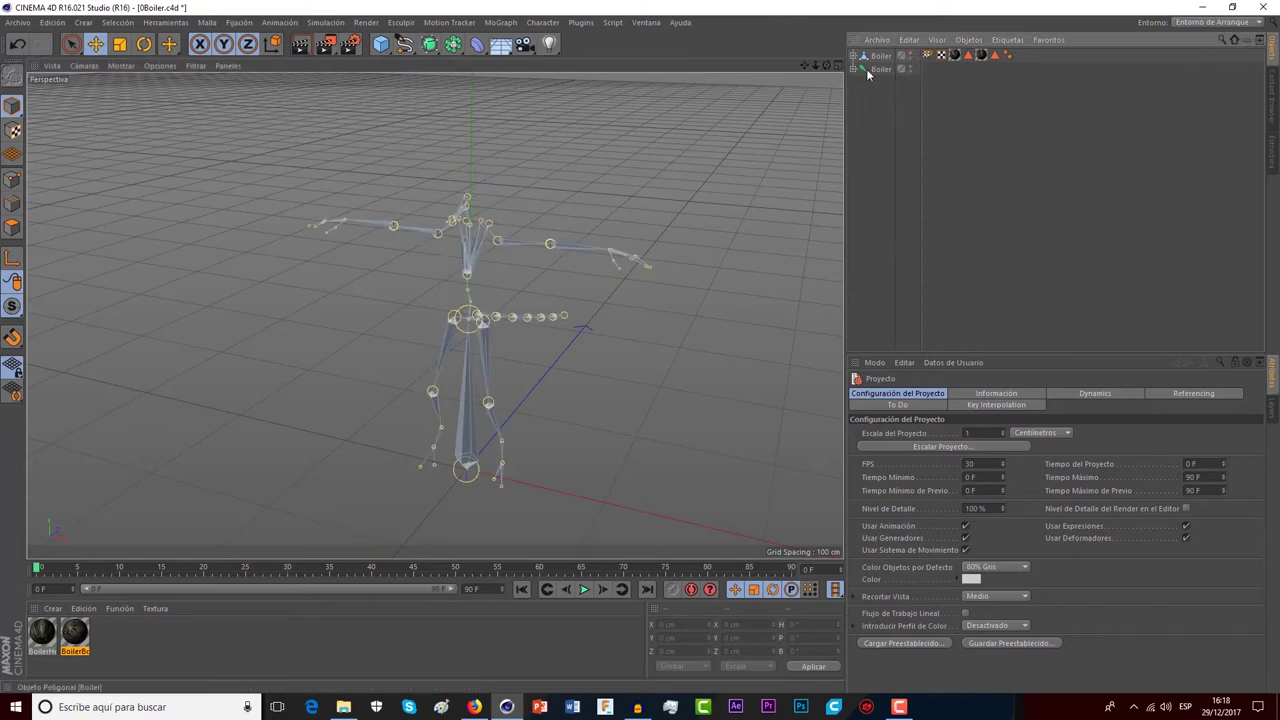
pyautogui.scroll(3, 449, 248)
pyautogui.keyDown('alt'); pyautogui.moveTo(448, 242); pyautogui.dragTo(757, 101); pyautogui.keyUp('alt')
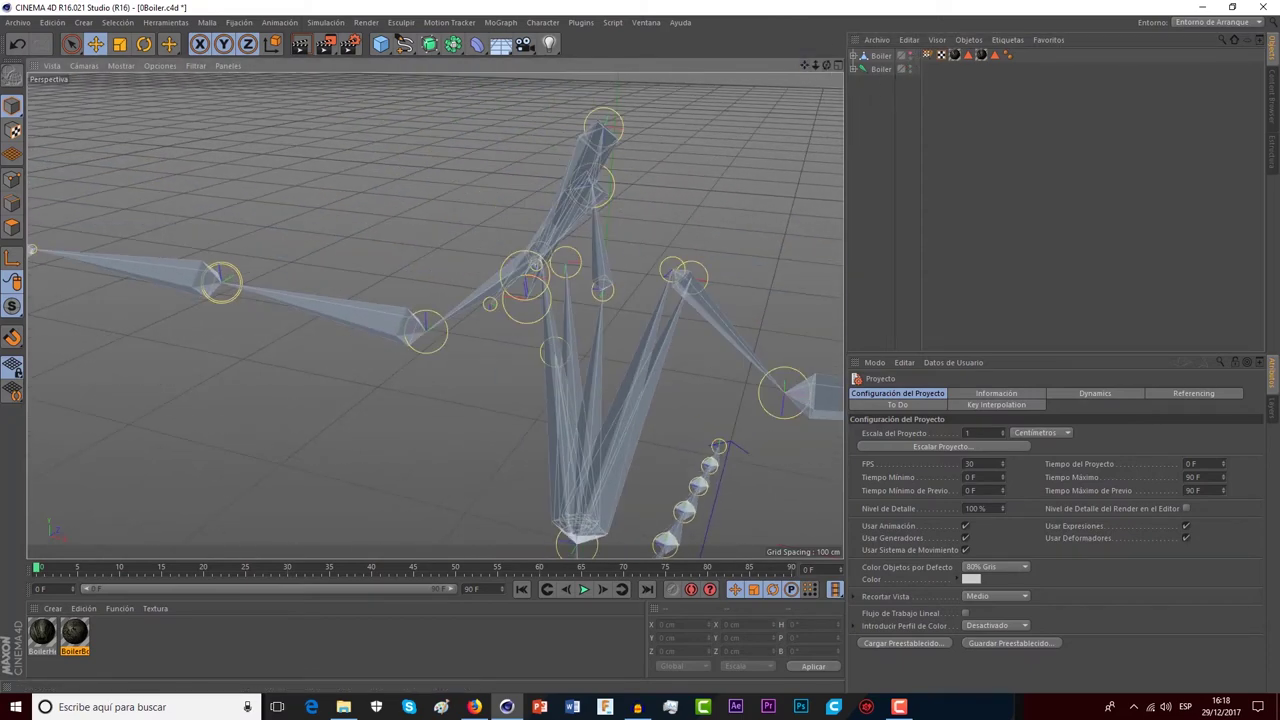
pyautogui.click(318, 236)
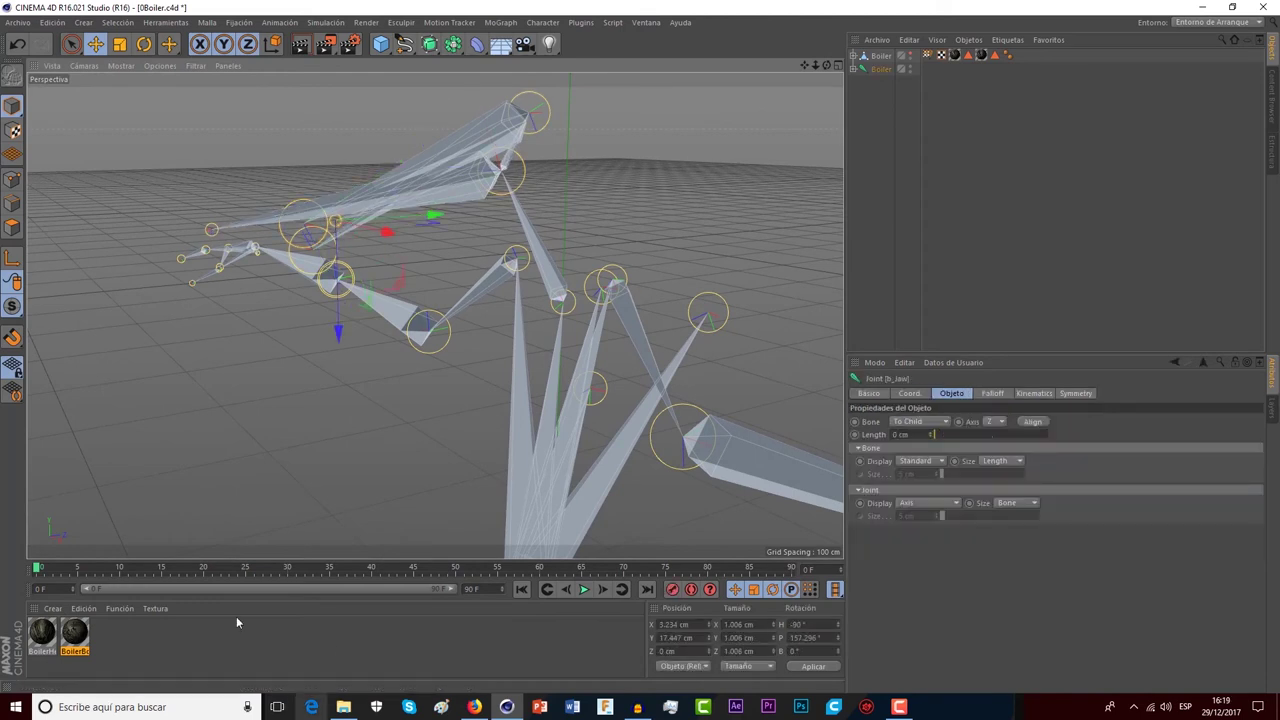
pyautogui.click(145, 44)
pyautogui.click(289, 568)
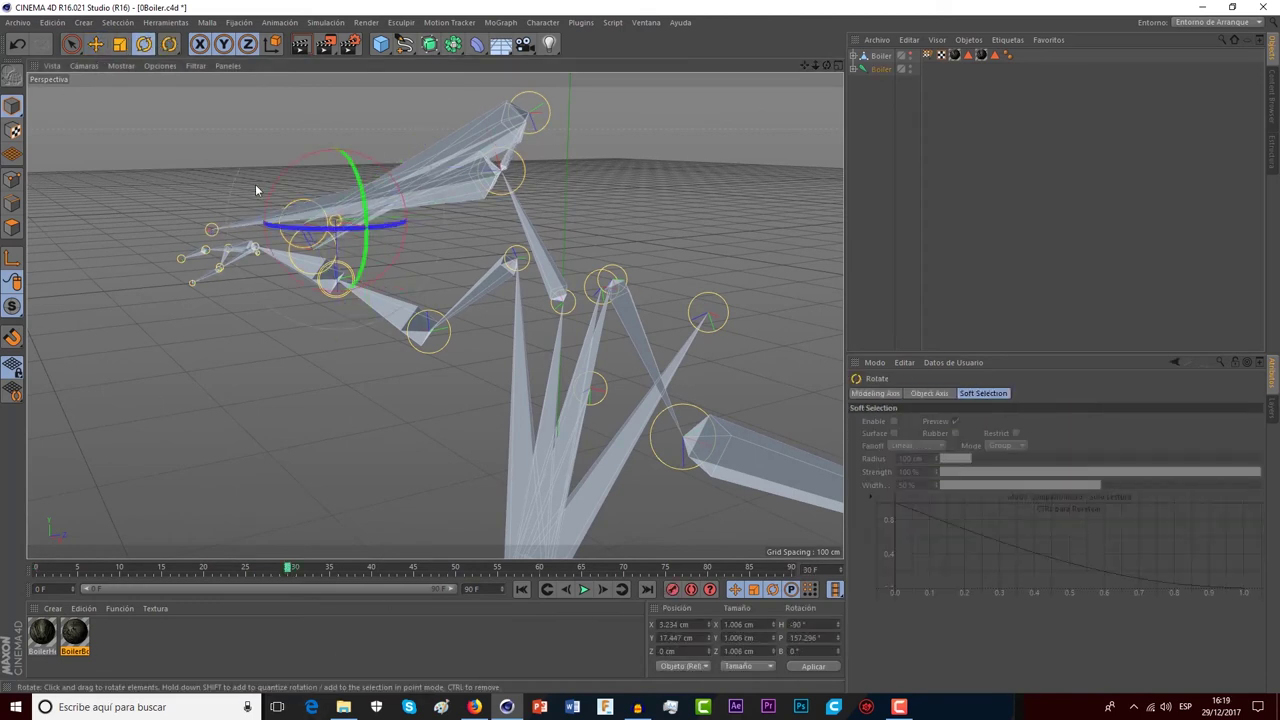
pyautogui.moveTo(257, 191)
pyautogui.mouseDown()
pyautogui.moveTo(275, 225)
pyautogui.moveTo(313, 158)
pyautogui.mouseUp()
pyautogui.click(911, 58)
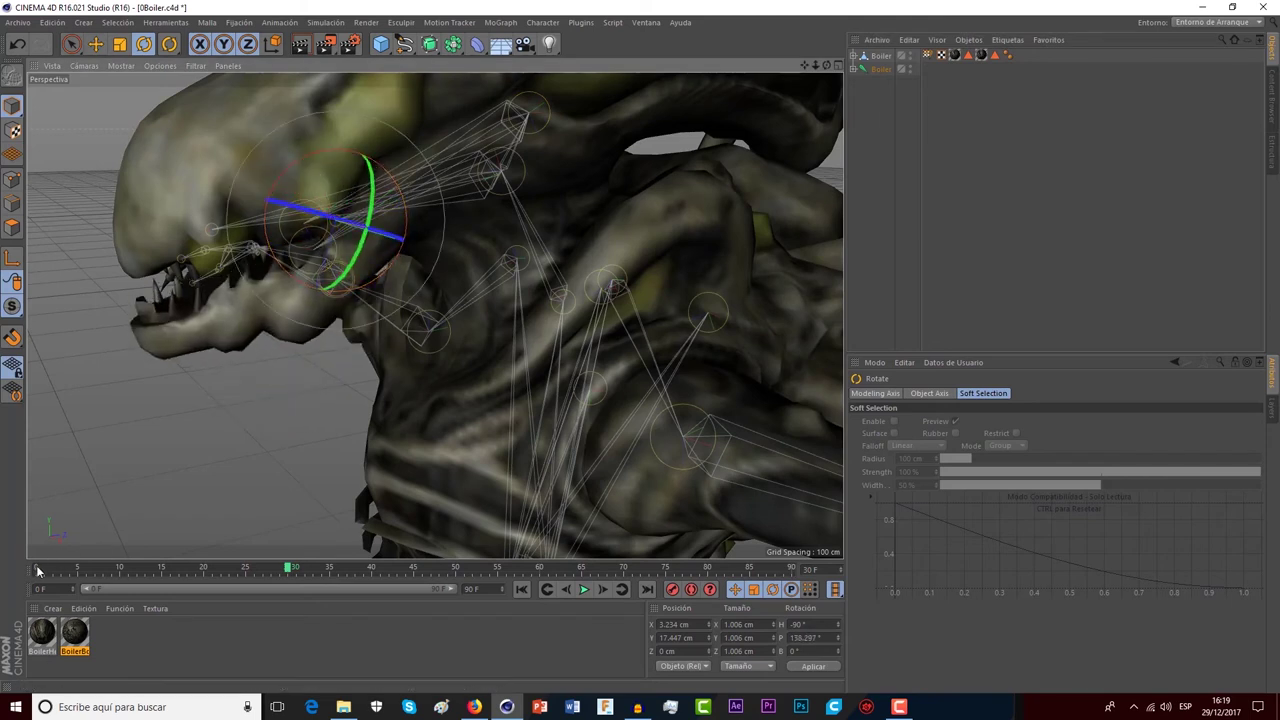
# - With Autokeying on, rotate the jaw open at frame 30, then select b_LilMouth
pyautogui.click(691, 589)
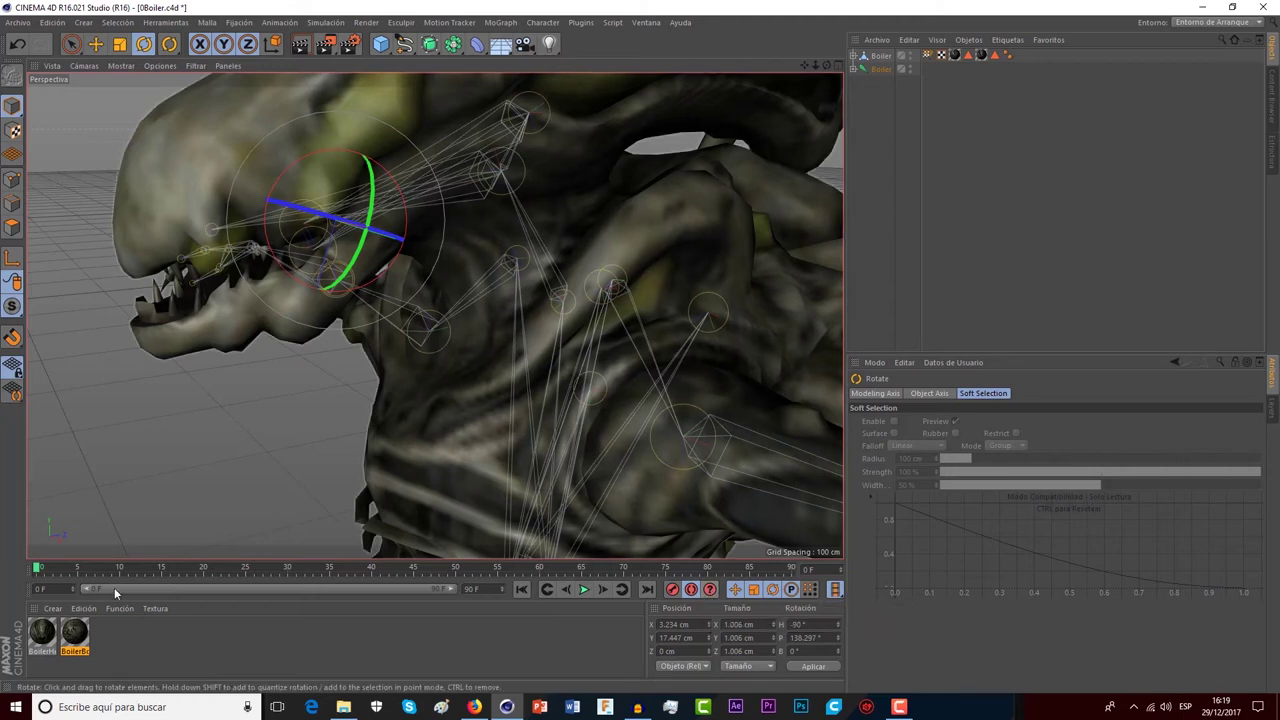
pyautogui.click(290, 568)
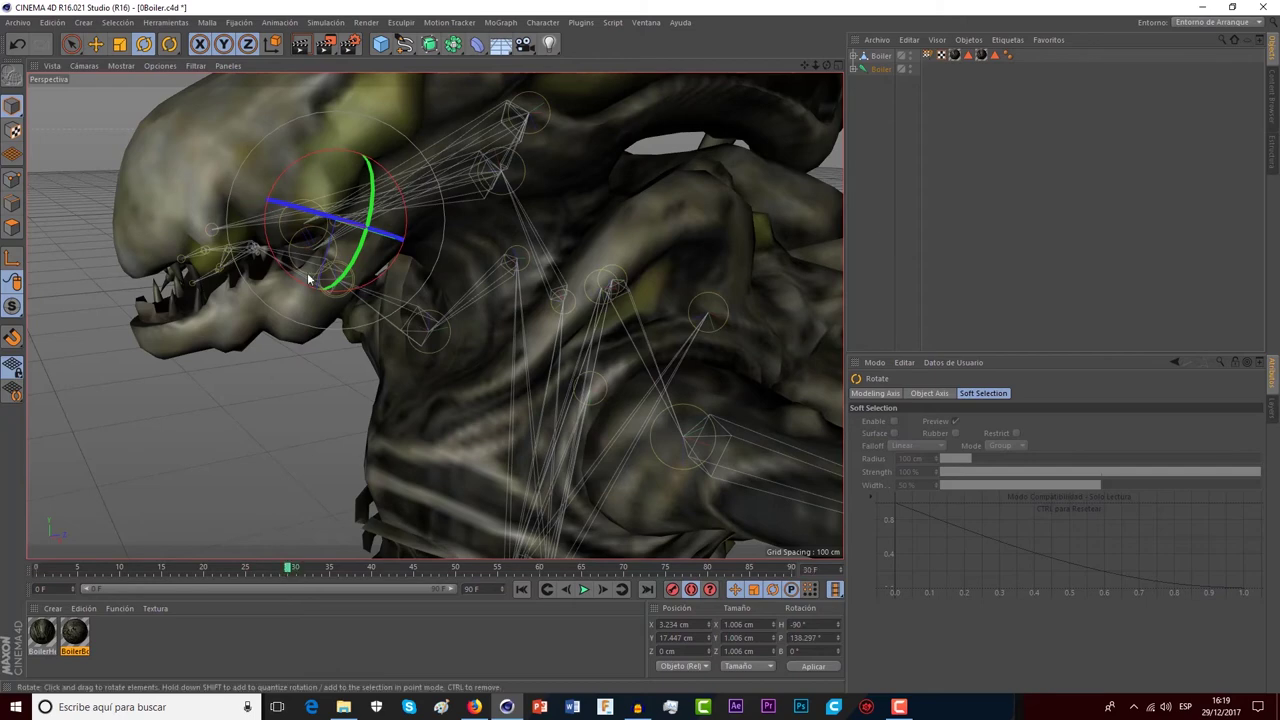
pyautogui.moveTo(294, 166); pyautogui.dragTo(262, 195)
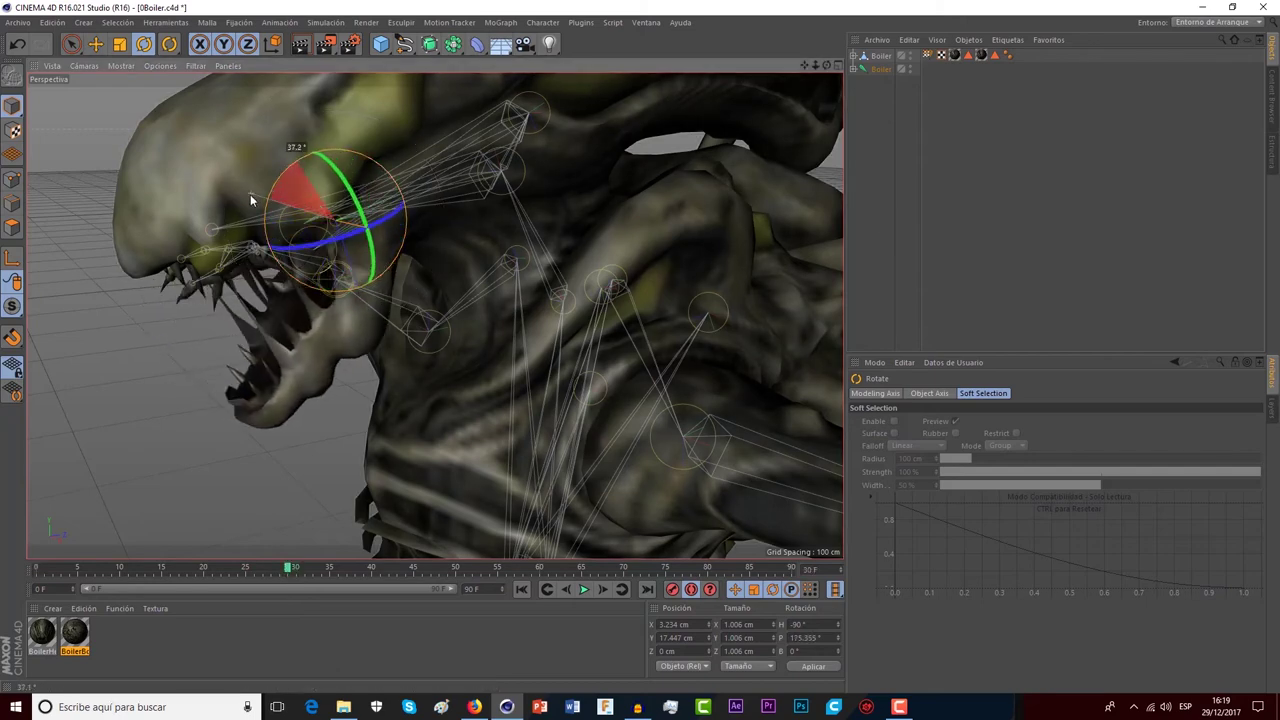
pyautogui.click(908, 56)
pyautogui.click(533, 112)
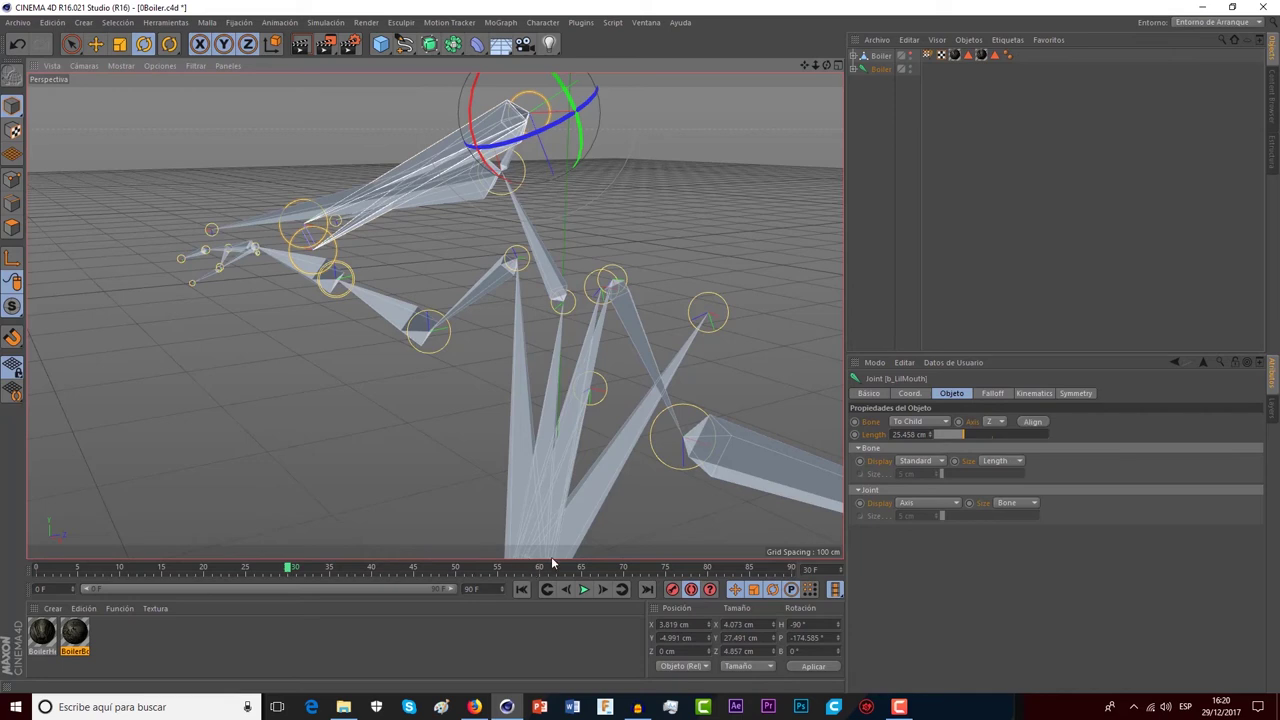
# - Move b_LilMouth about 15 cm along Y at frame 50 to push the inner mouth out
pyautogui.click(455, 573)
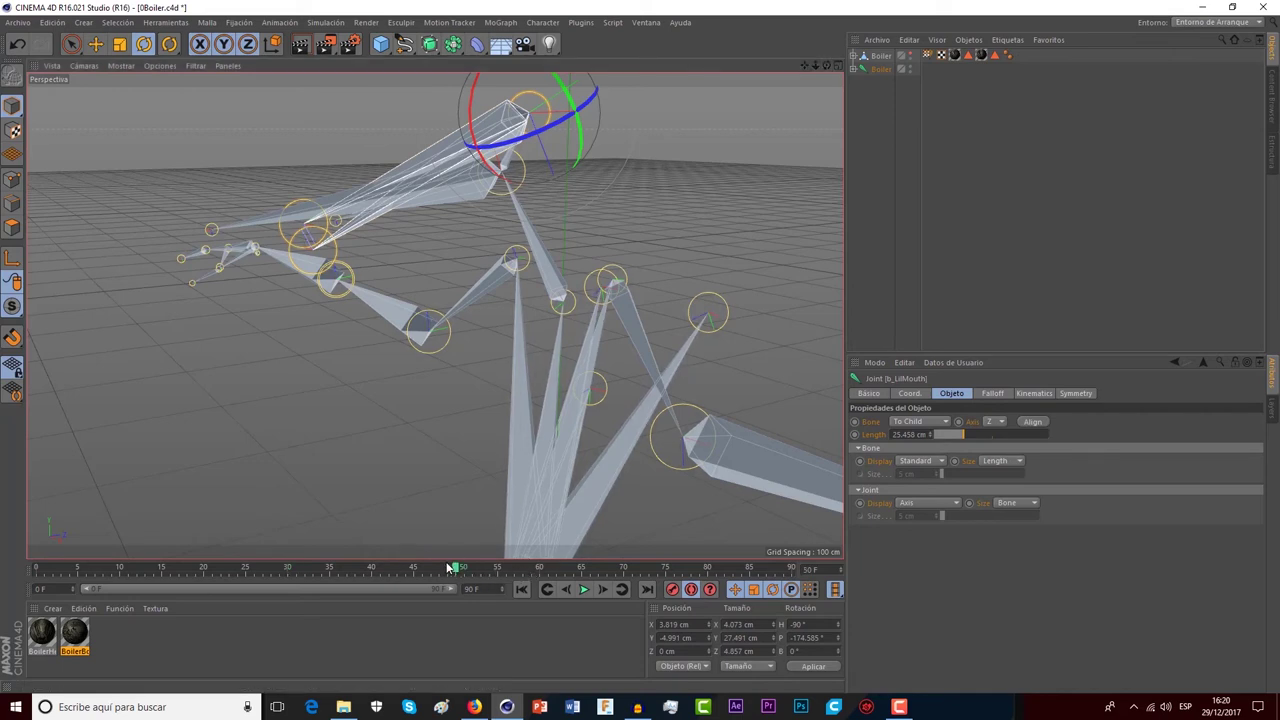
pyautogui.click(287, 571)
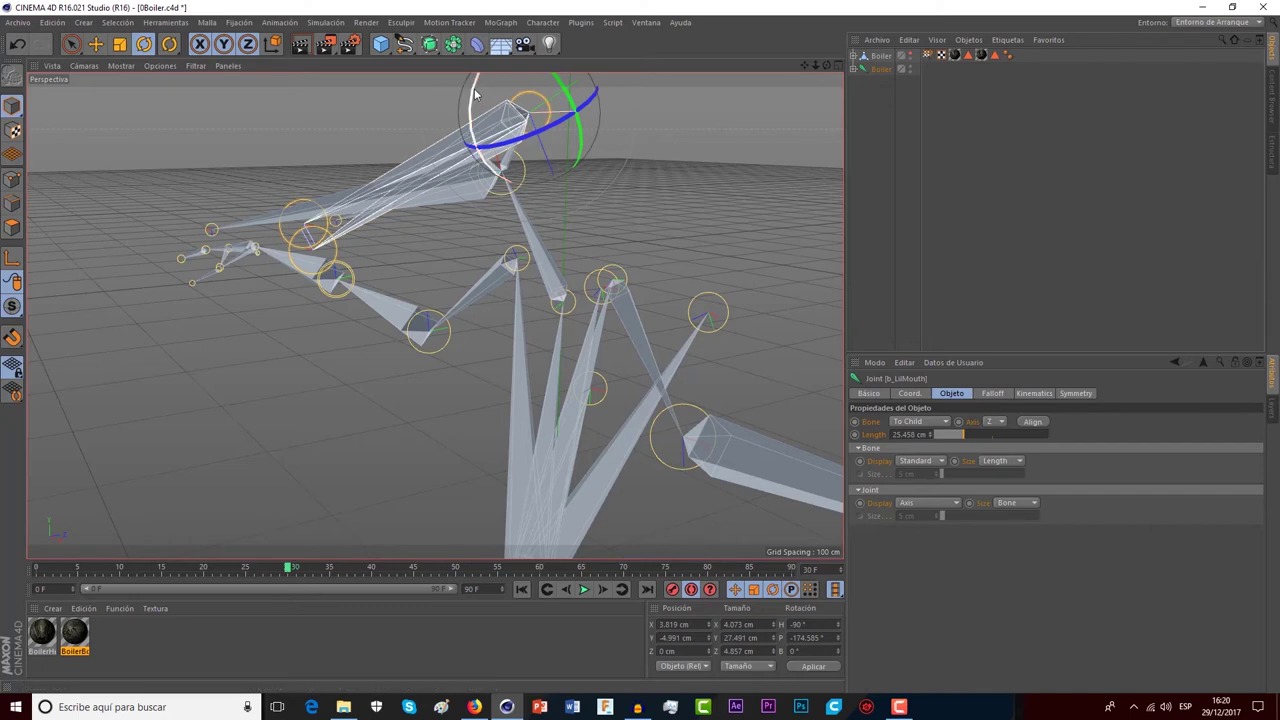
pyautogui.click(100, 45)
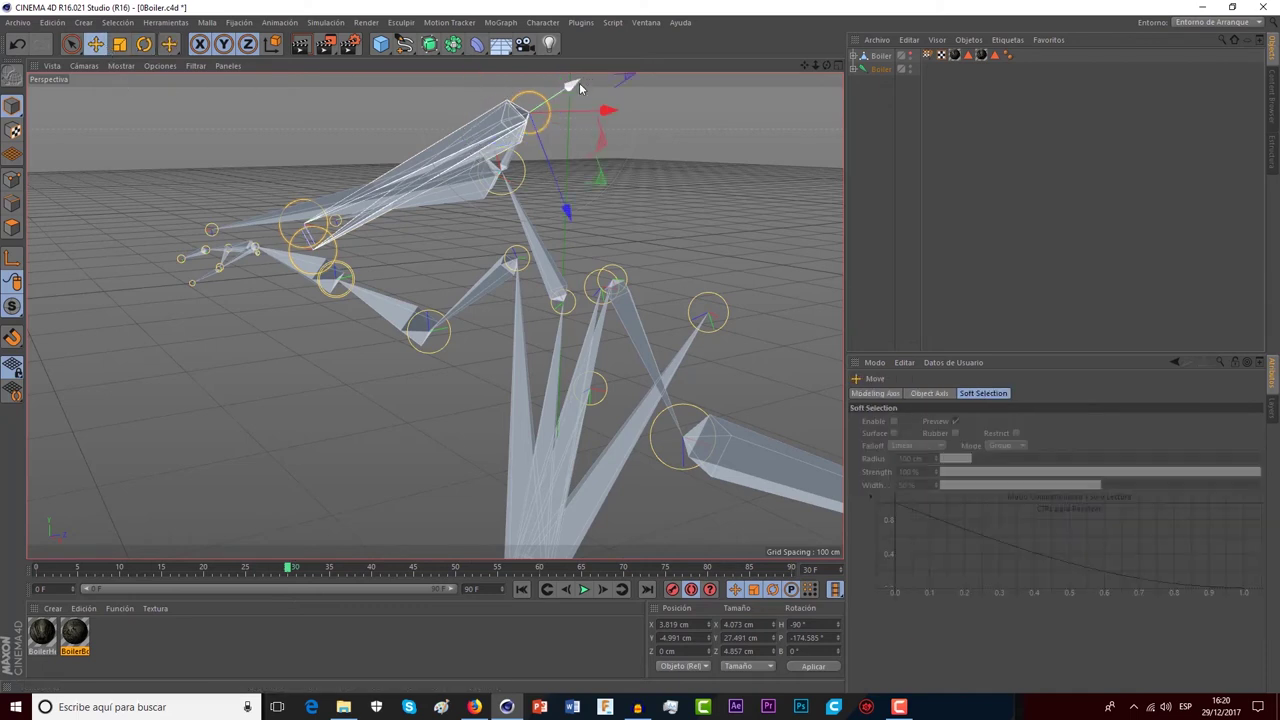
pyautogui.moveTo(572, 85); pyautogui.dragTo(572, 88)
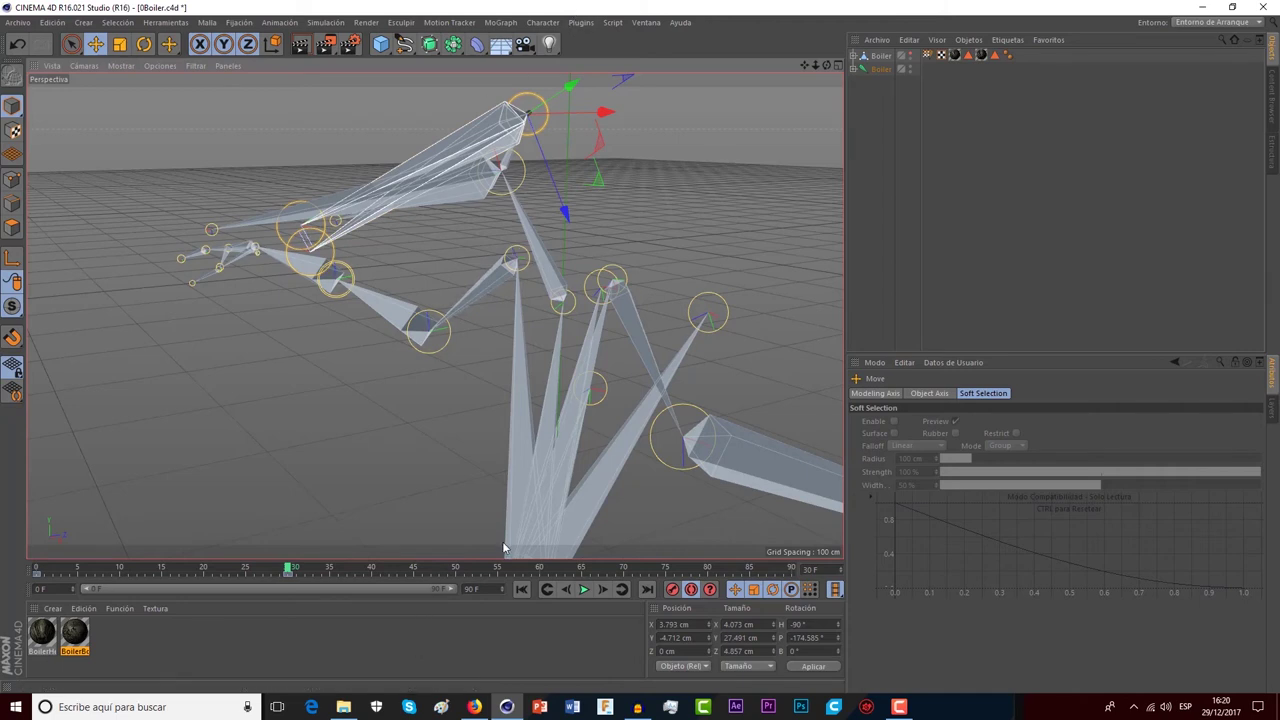
pyautogui.click(455, 572)
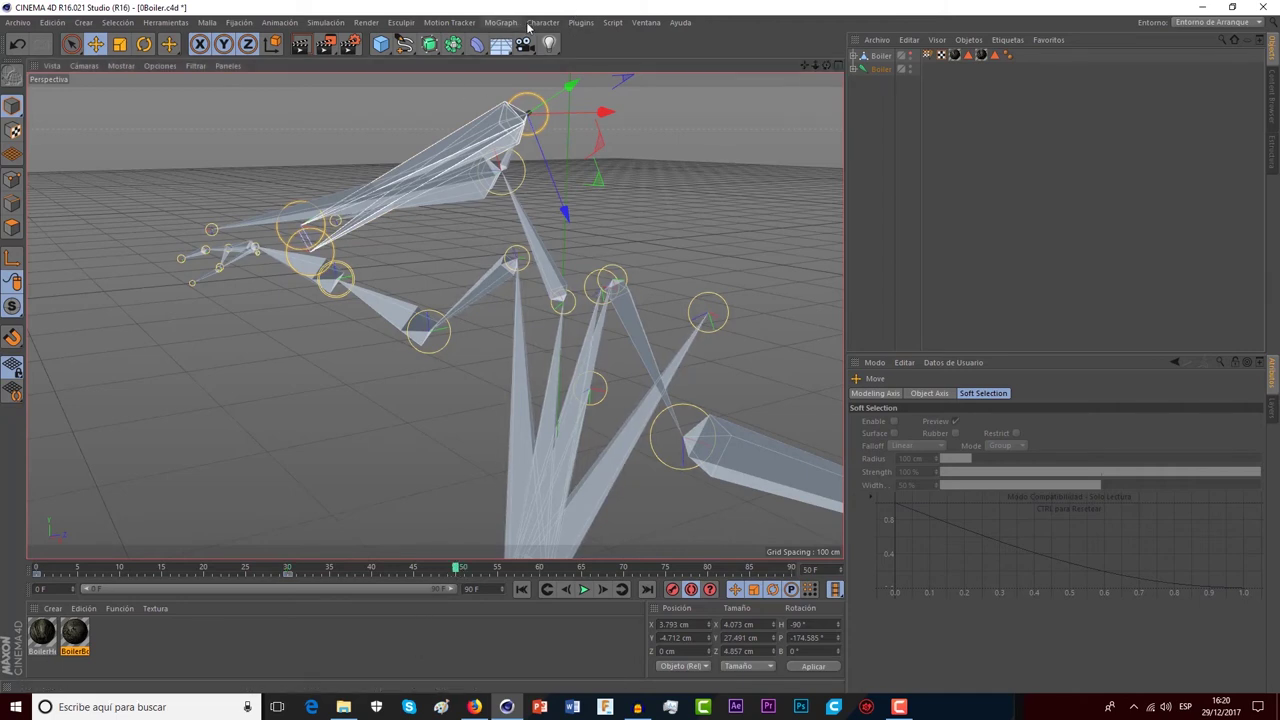
pyautogui.moveTo(571, 82)
pyautogui.mouseDown()
pyautogui.moveTo(448, 159)
pyautogui.moveTo(466, 152)
pyautogui.mouseUp()
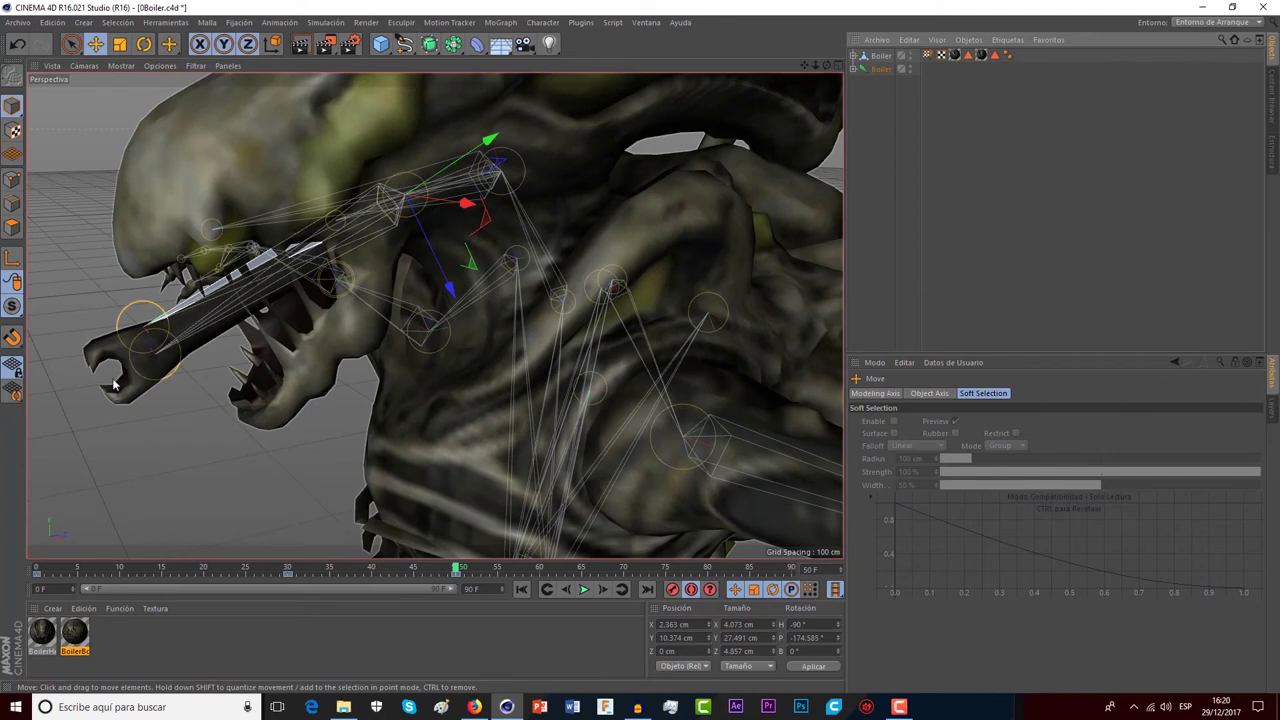
# - Check frames 30-50, tilt b_LilMouth01 slightly at frame 50, then select the Boiler mesh
pyautogui.click(135, 306)
pyautogui.click(144, 44)
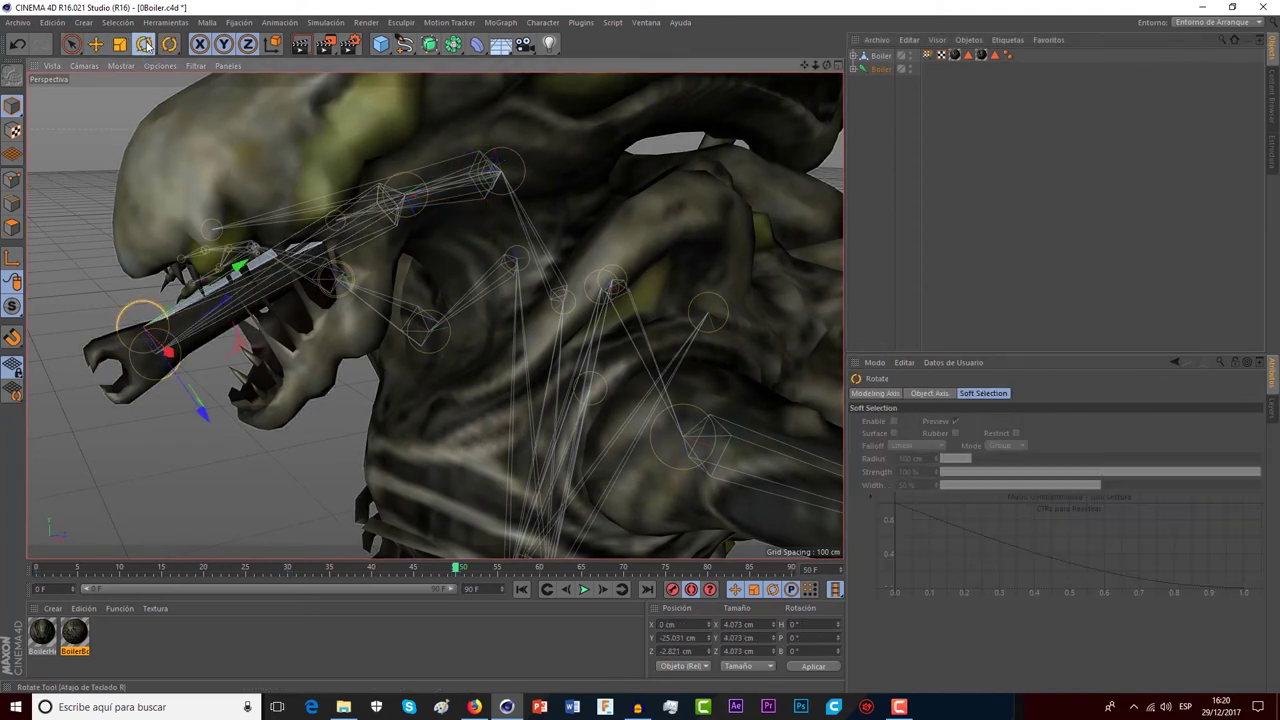
pyautogui.click(284, 567)
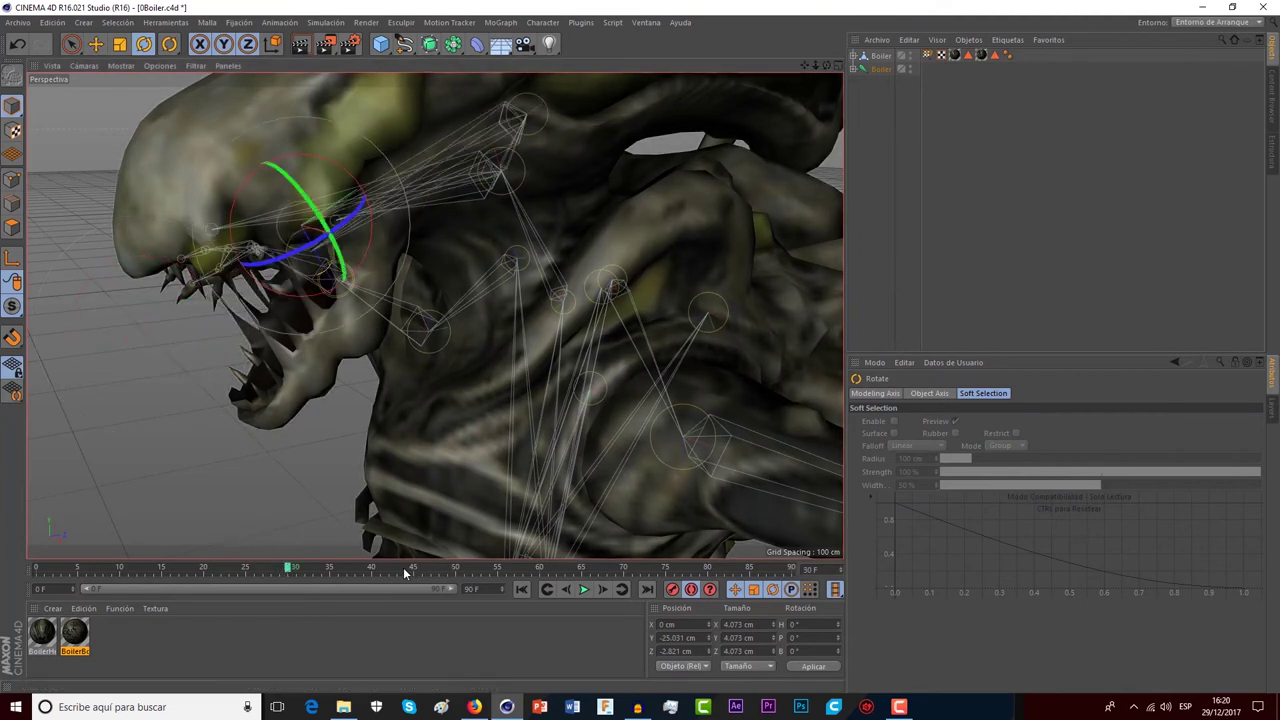
pyautogui.click(370, 569)
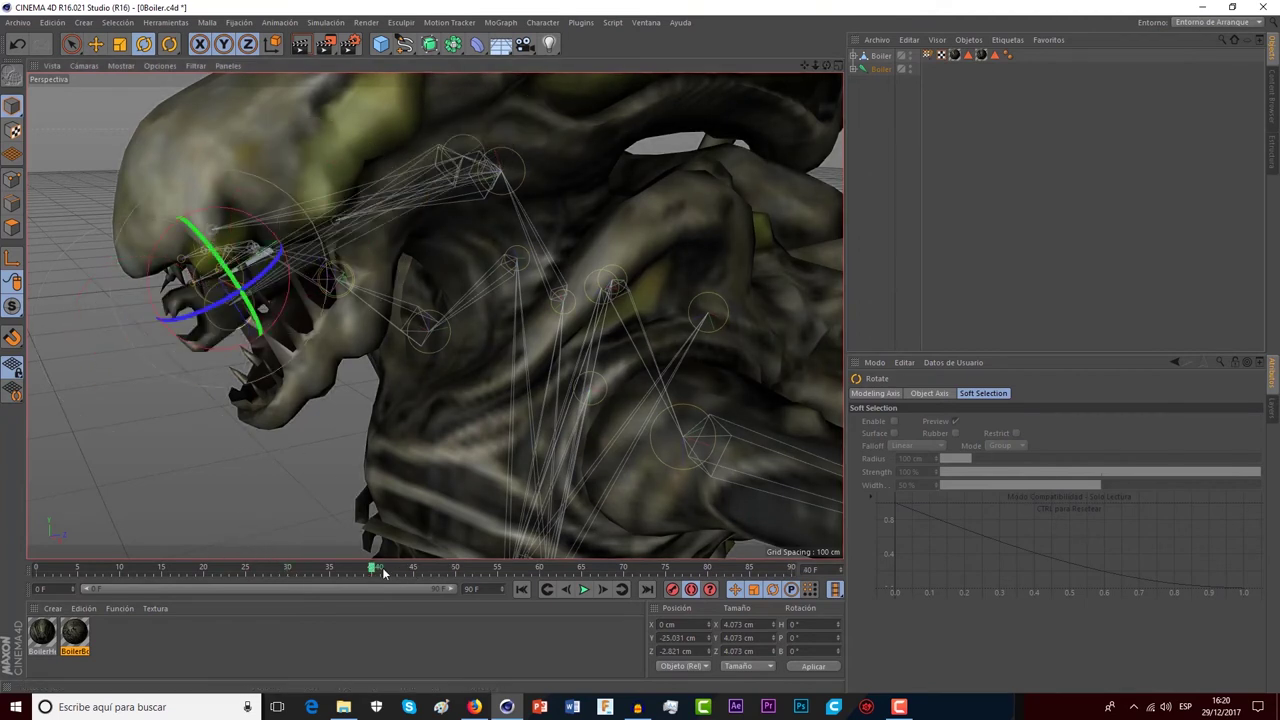
pyautogui.click(456, 570)
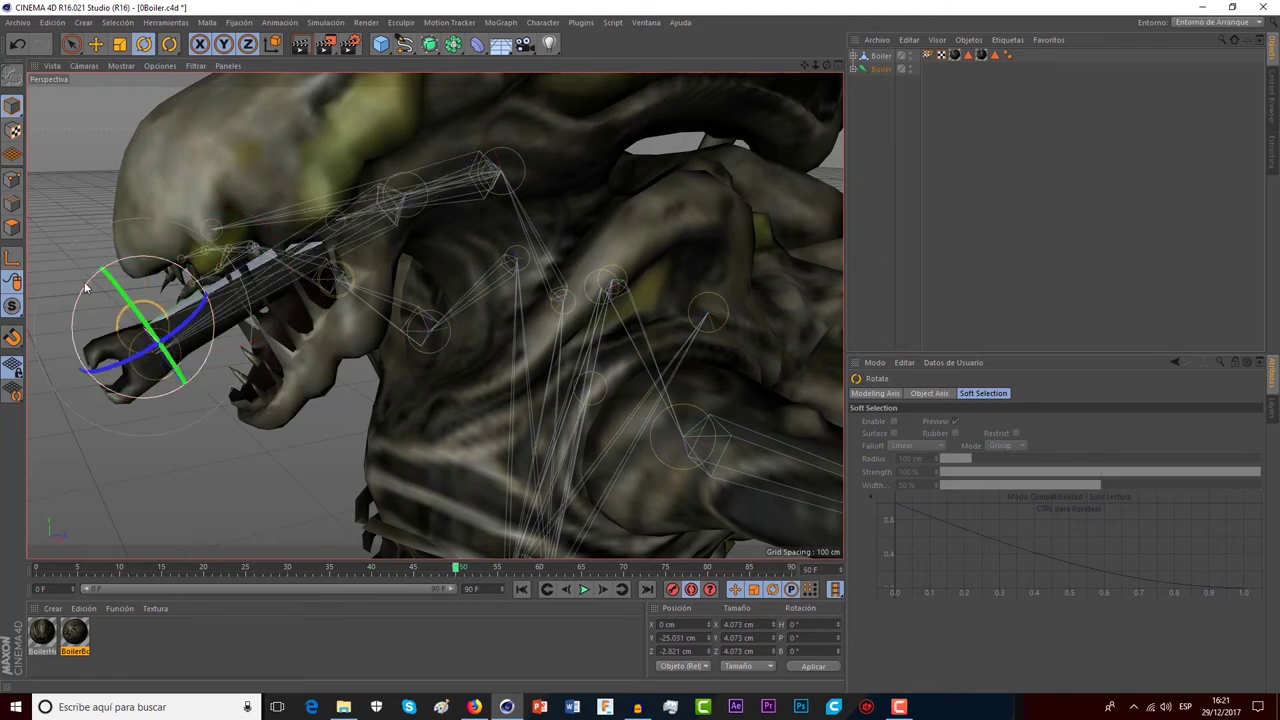
pyautogui.moveTo(85, 289); pyautogui.dragTo(128, 363)
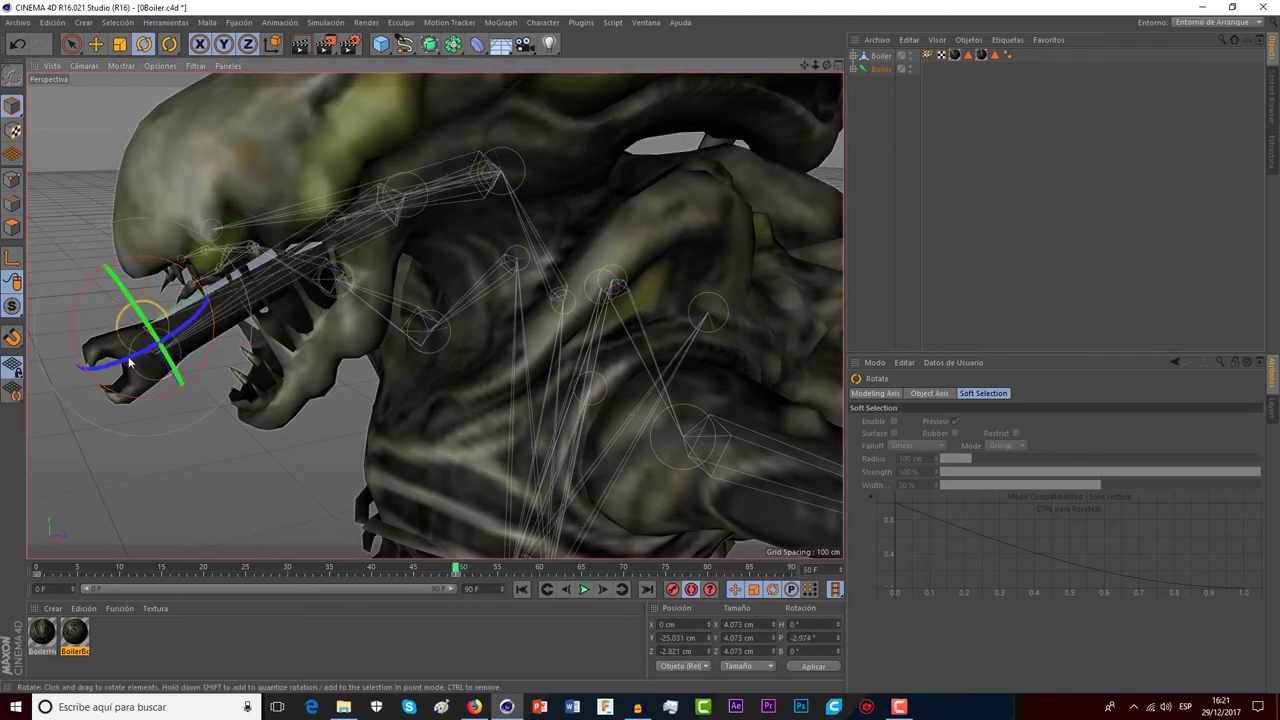
pyautogui.click(166, 380)
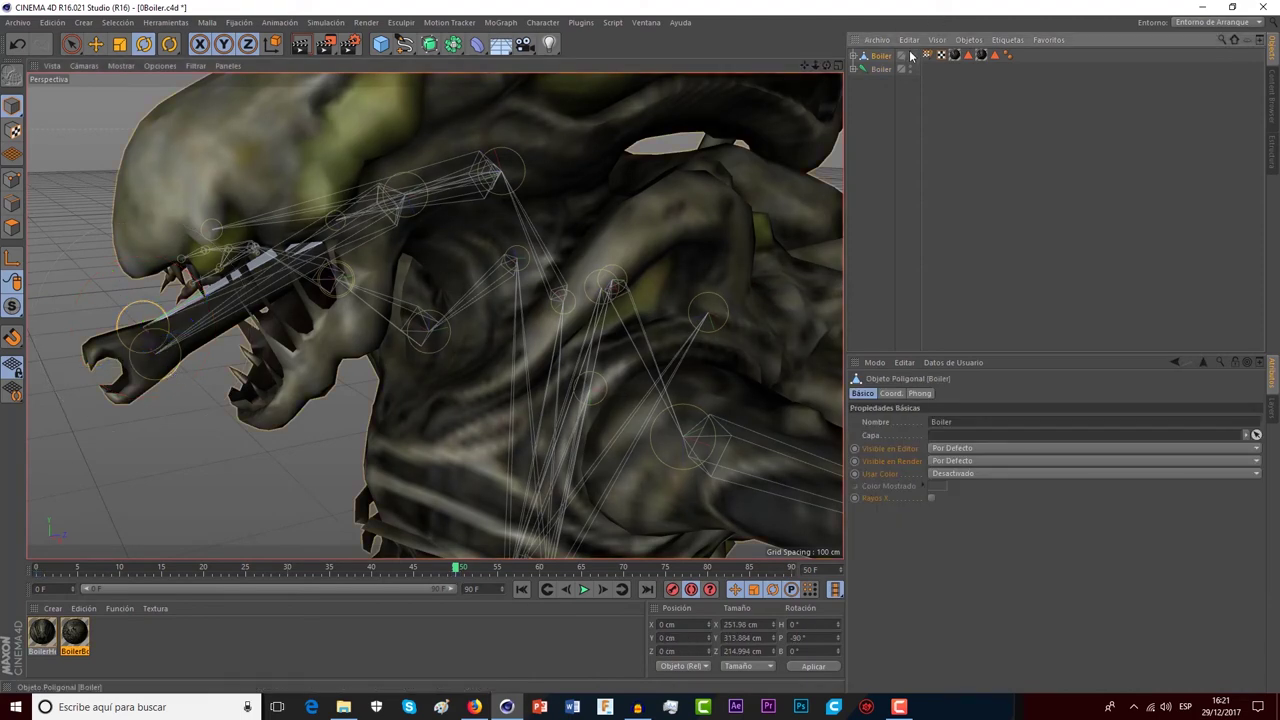
# - Bend the b_LilMouth02 tip joint about 38 degrees at frame 70
pyautogui.doubleClick(901, 54)
pyautogui.click(166, 377)
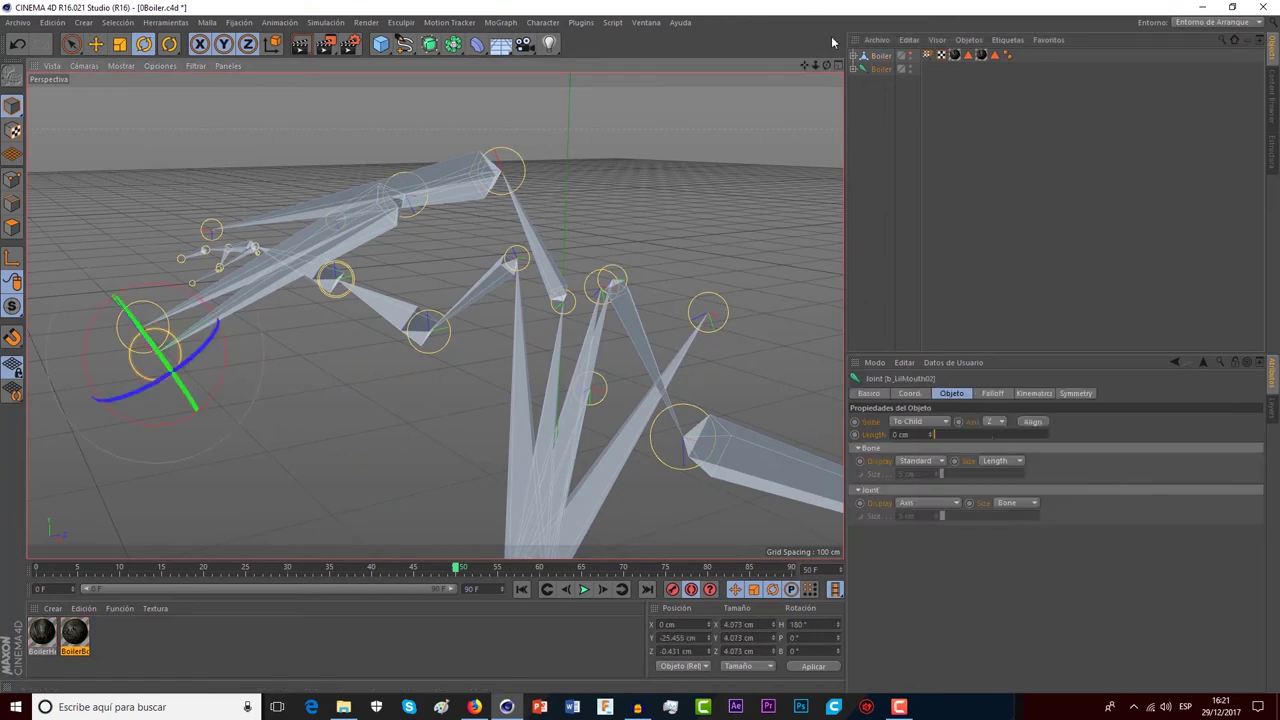
pyautogui.click(902, 55)
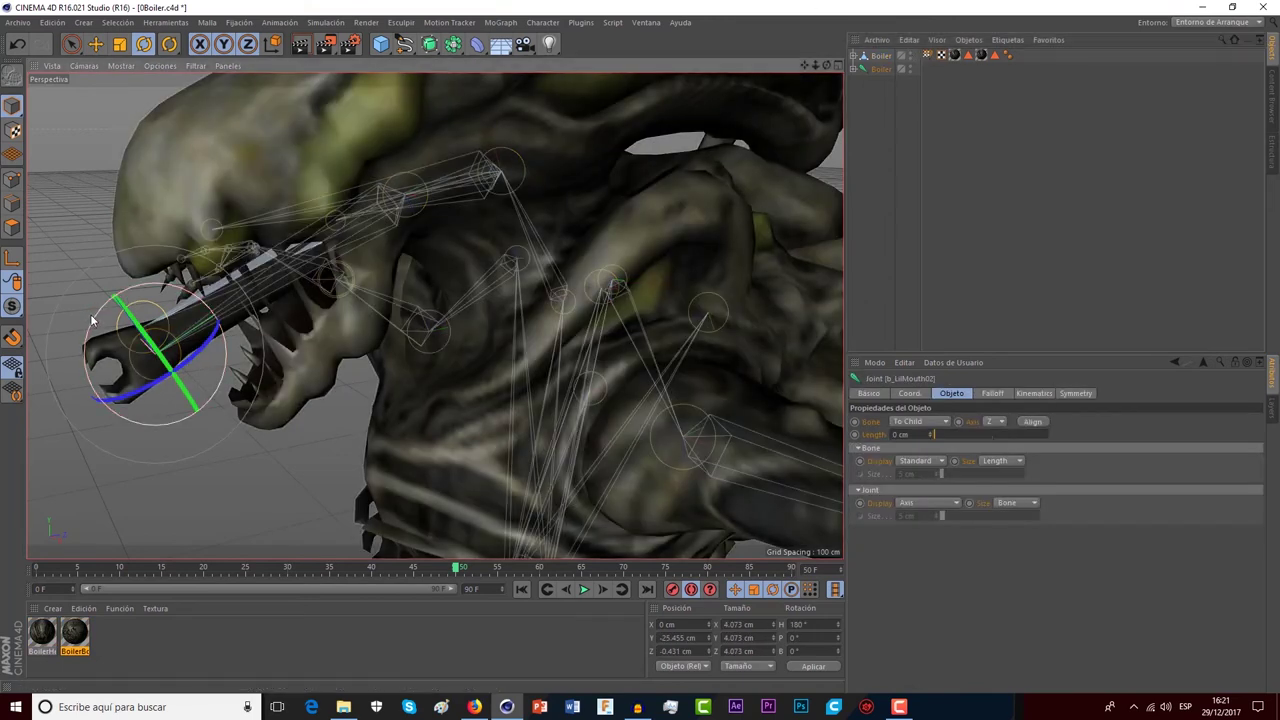
pyautogui.moveTo(94, 320); pyautogui.dragTo(90, 320)
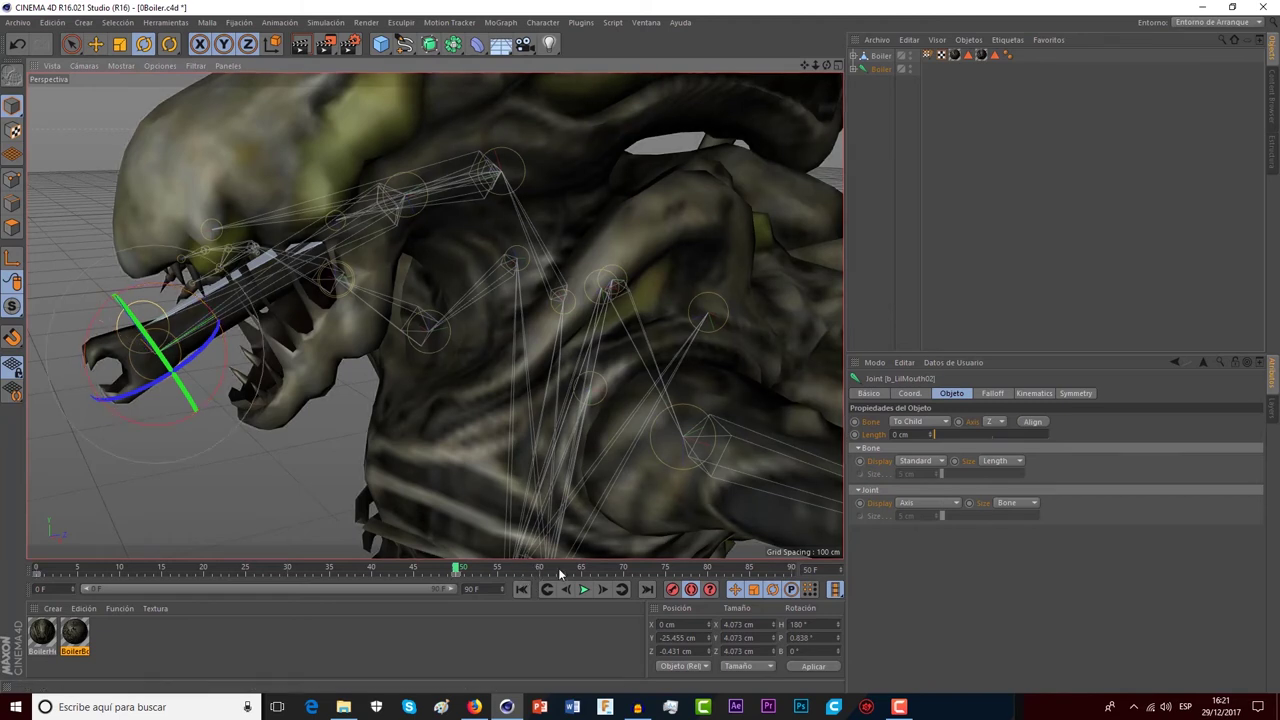
pyautogui.click(624, 570)
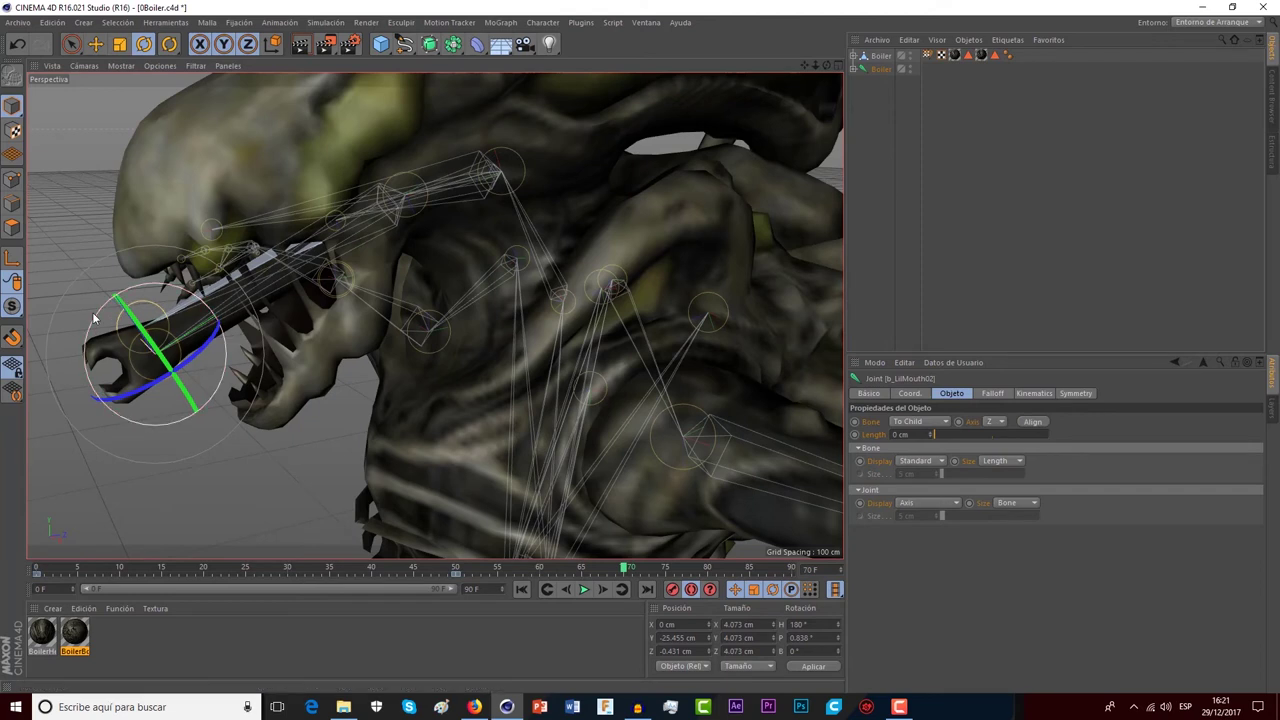
pyautogui.moveTo(93, 318); pyautogui.dragTo(73, 365)
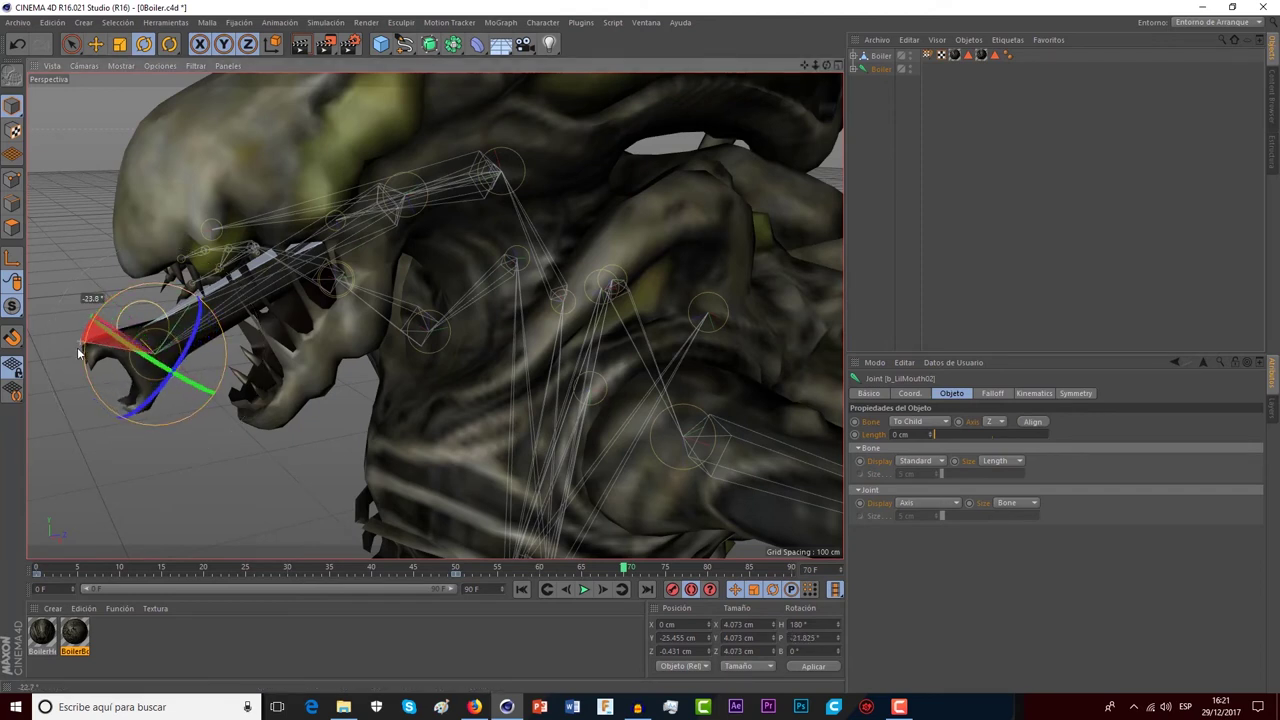
# - Bend b_LilMouth01 to about -31.8 degrees, render a preview, and view the alien's front
pyautogui.click(78, 340)
pyautogui.moveTo(80, 335)
pyautogui.mouseDown()
pyautogui.moveTo(84, 297)
pyautogui.moveTo(120, 385)
pyautogui.mouseUp()
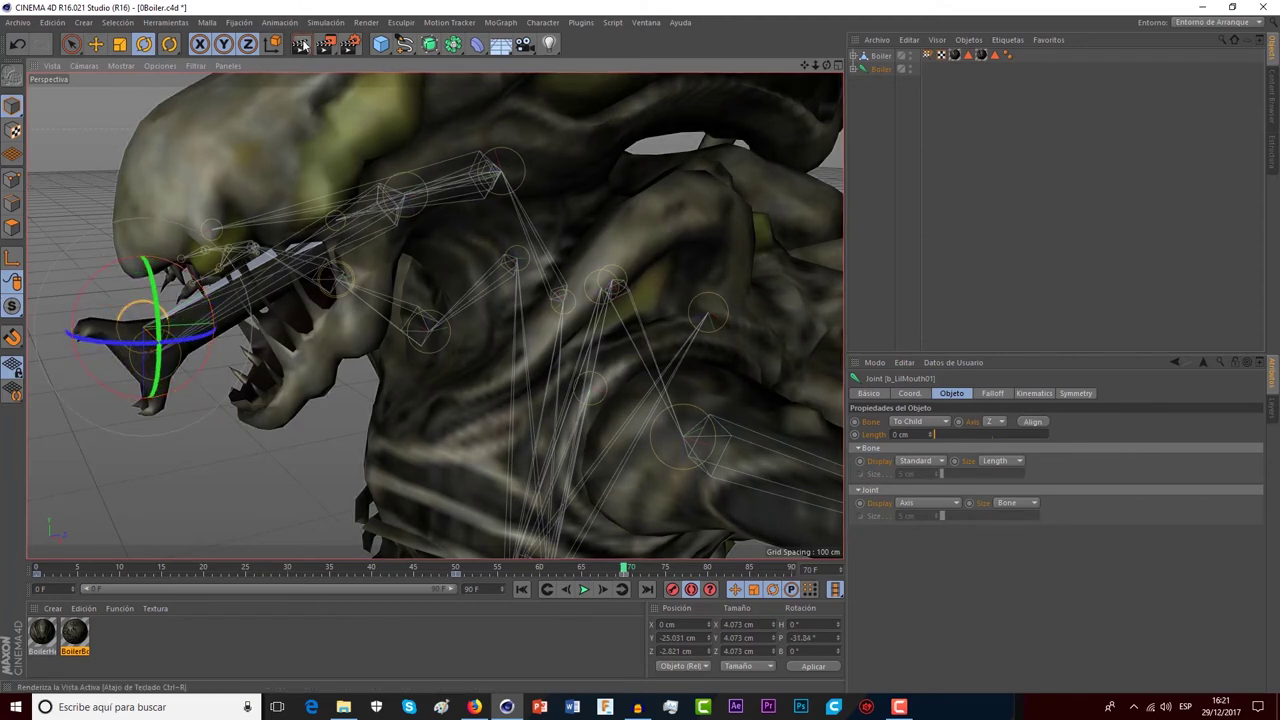
pyautogui.click(300, 43)
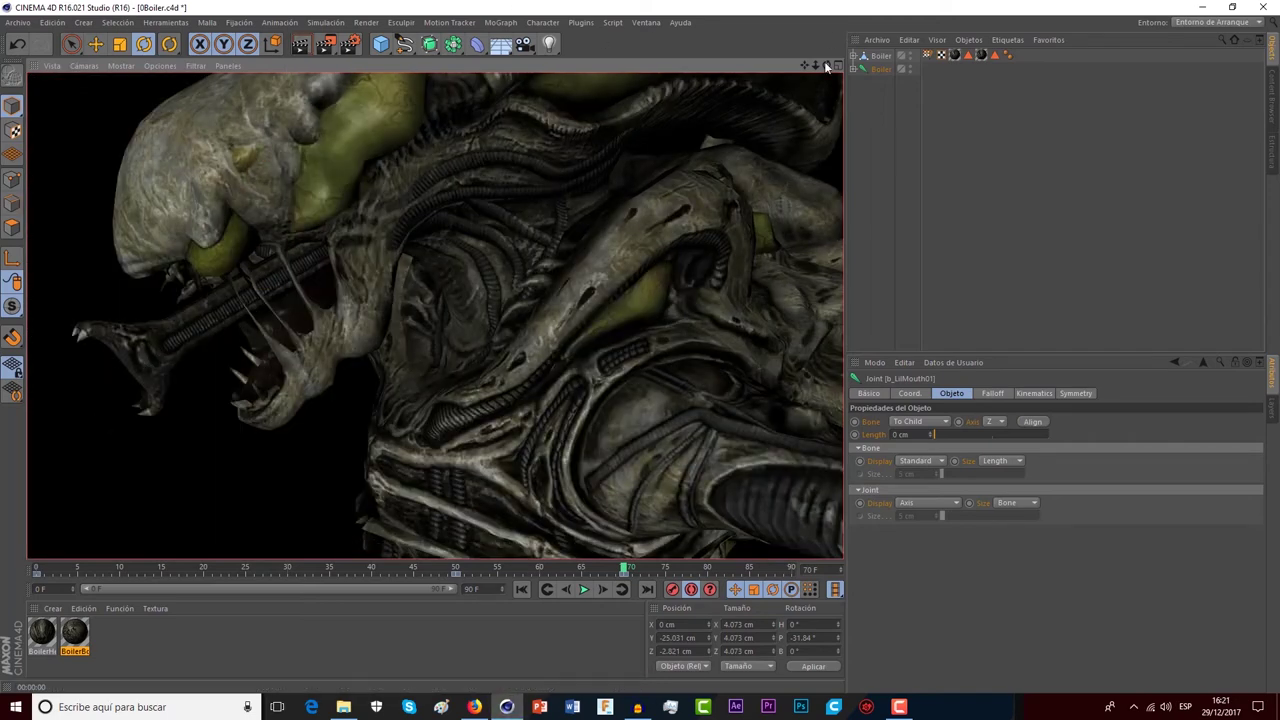
pyautogui.moveTo(826, 65); pyautogui.dragTo(826, 65)
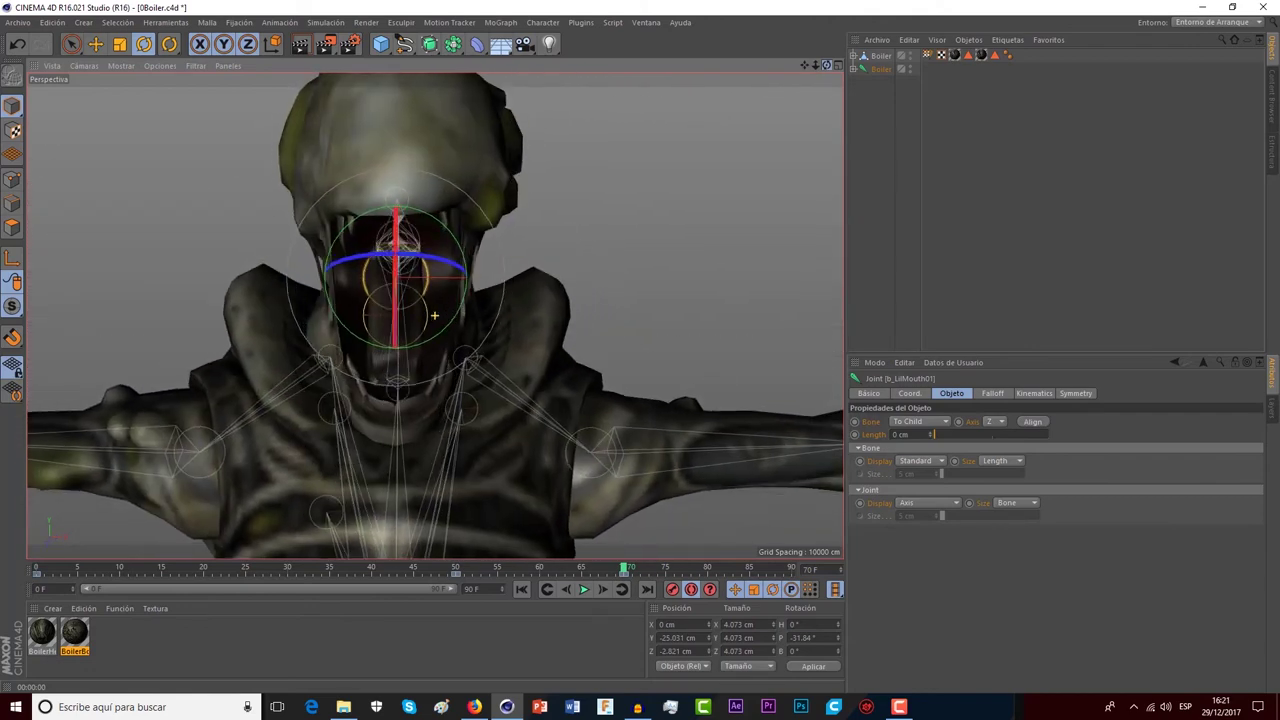
# - Hide the joint skeleton in the viewport and deselect the joint
pyautogui.click(908, 67)
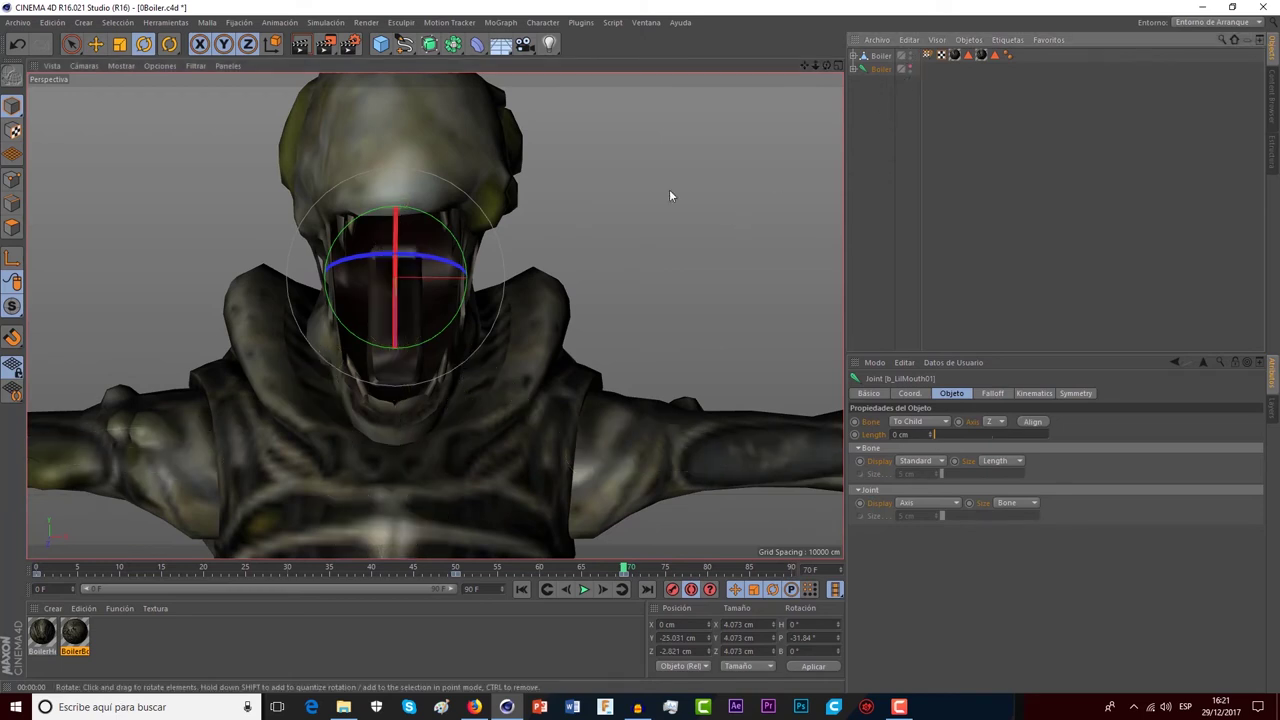
pyautogui.click(600, 262)
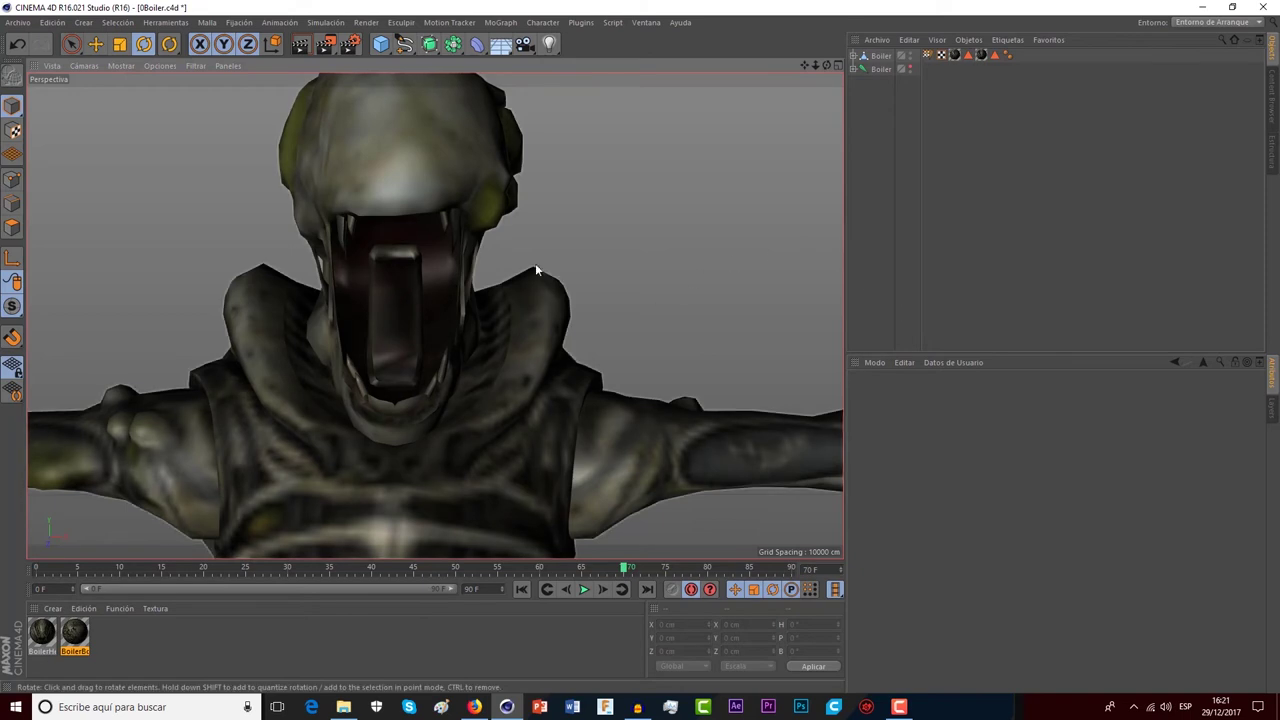
# - Add a camera to the scene and widen the 3D view around the alien
pyautogui.click(524, 45)
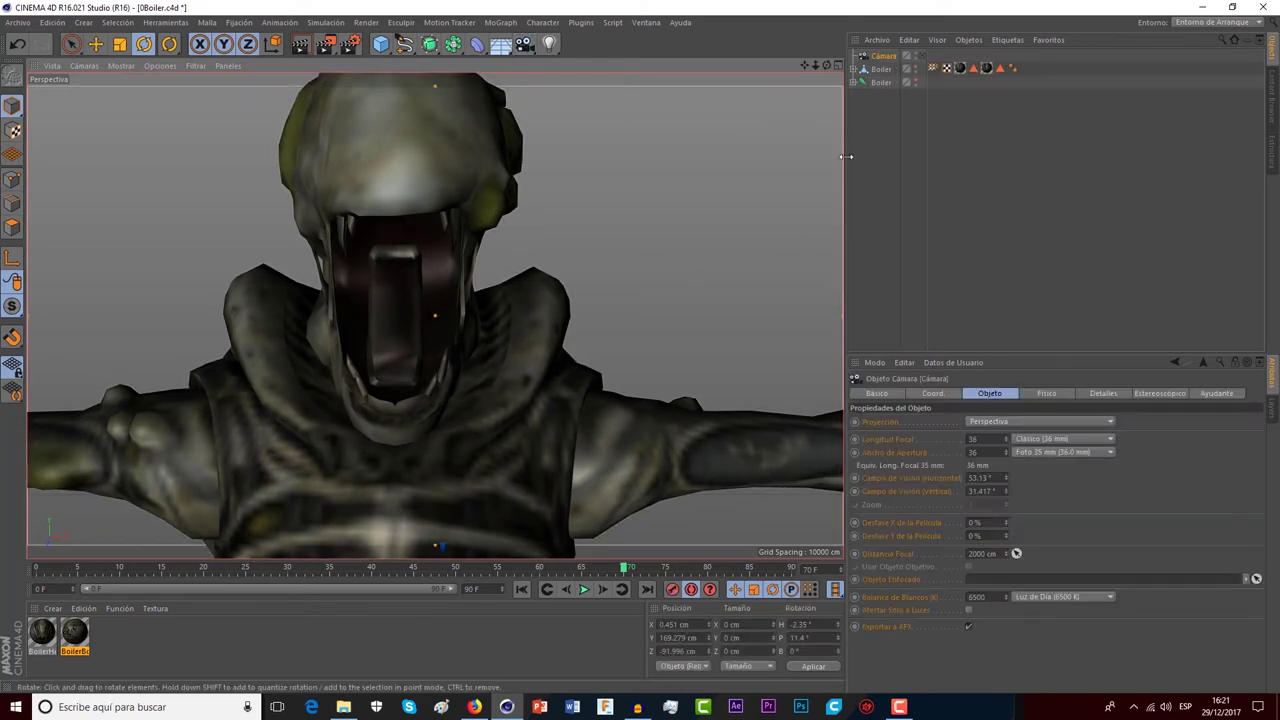
pyautogui.moveTo(846, 157); pyautogui.dragTo(897, 156)
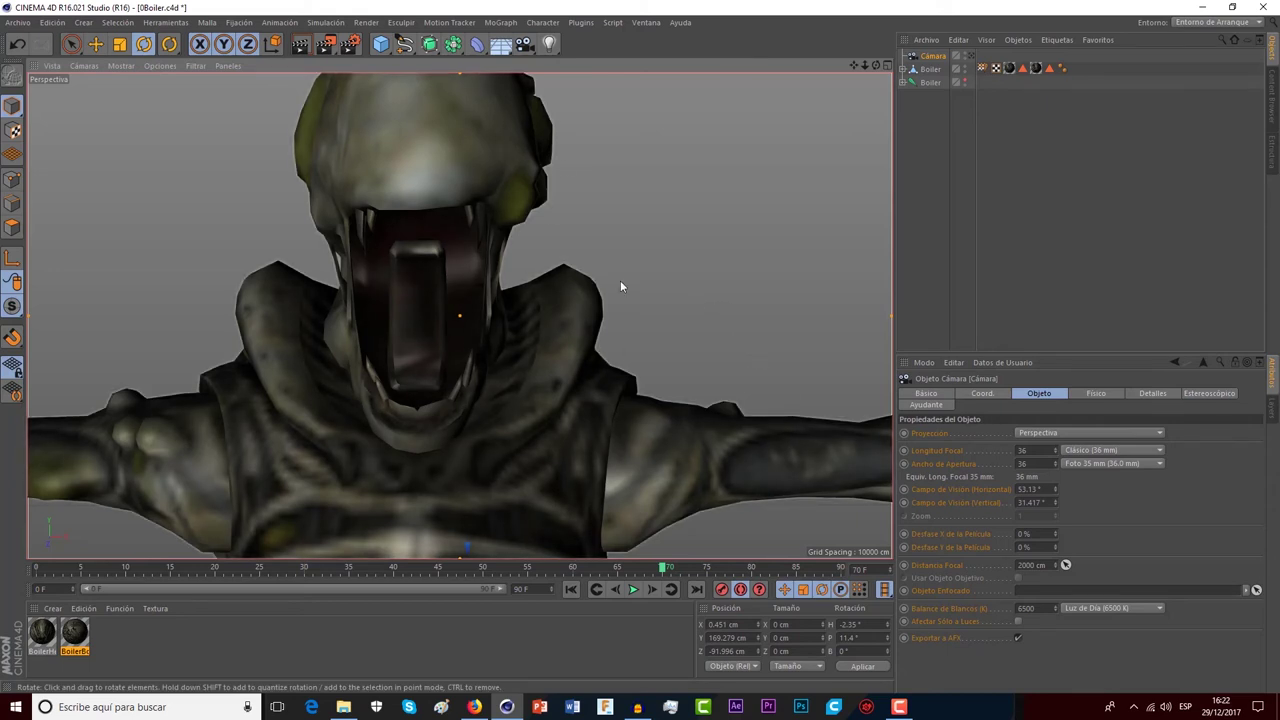
pyautogui.click(549, 44)
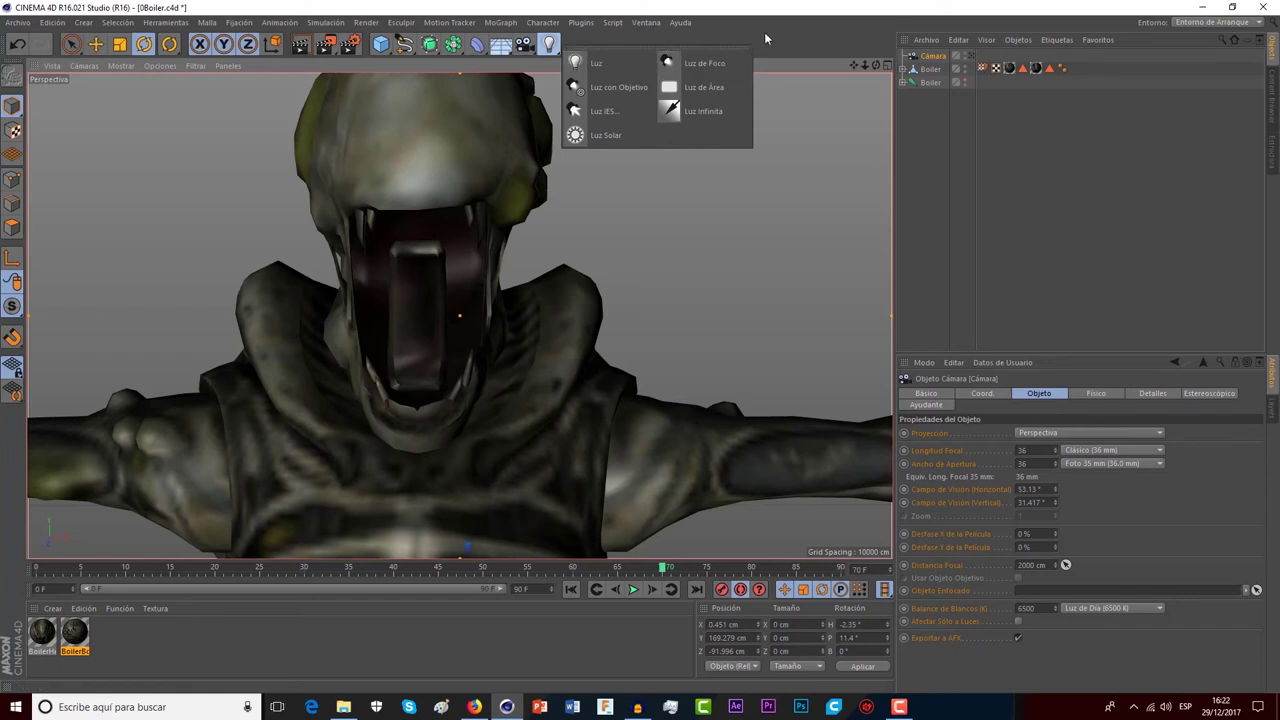
pyautogui.click(795, 38)
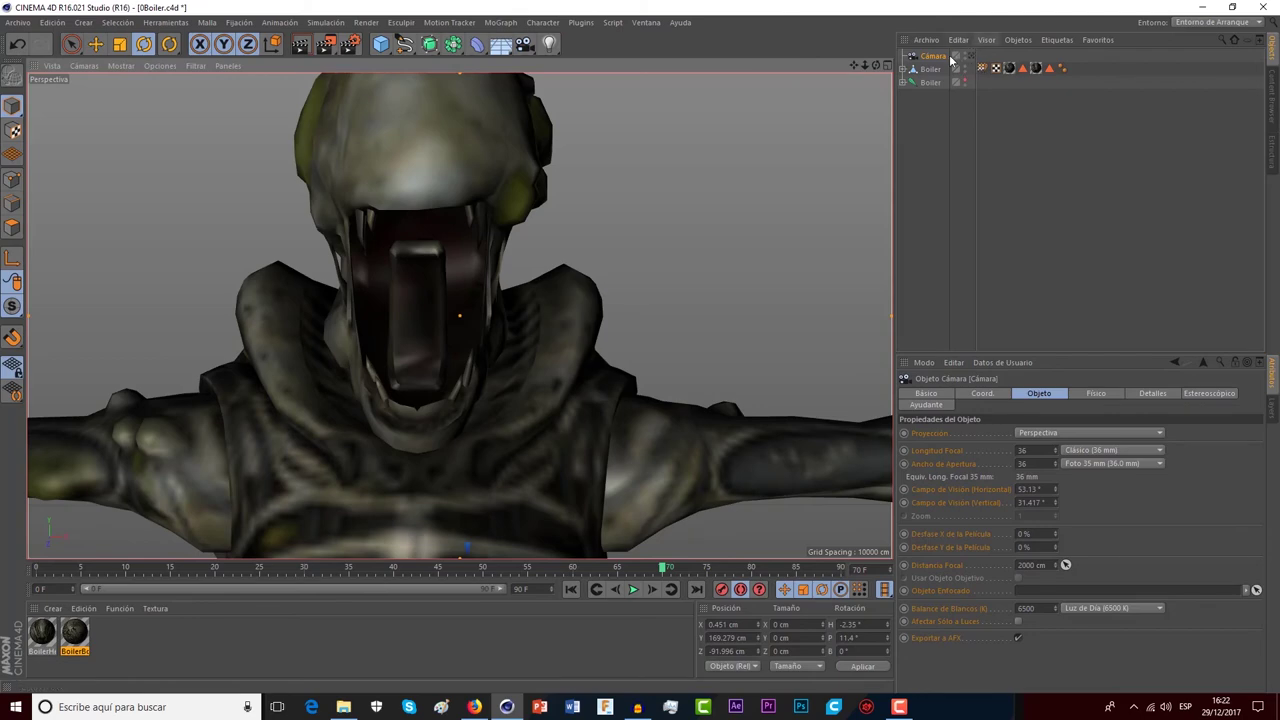
pyautogui.moveTo(876, 65)
pyautogui.mouseDown()
pyautogui.moveTo(459, 315)
pyautogui.moveTo(511, 229)
pyautogui.mouseUp()
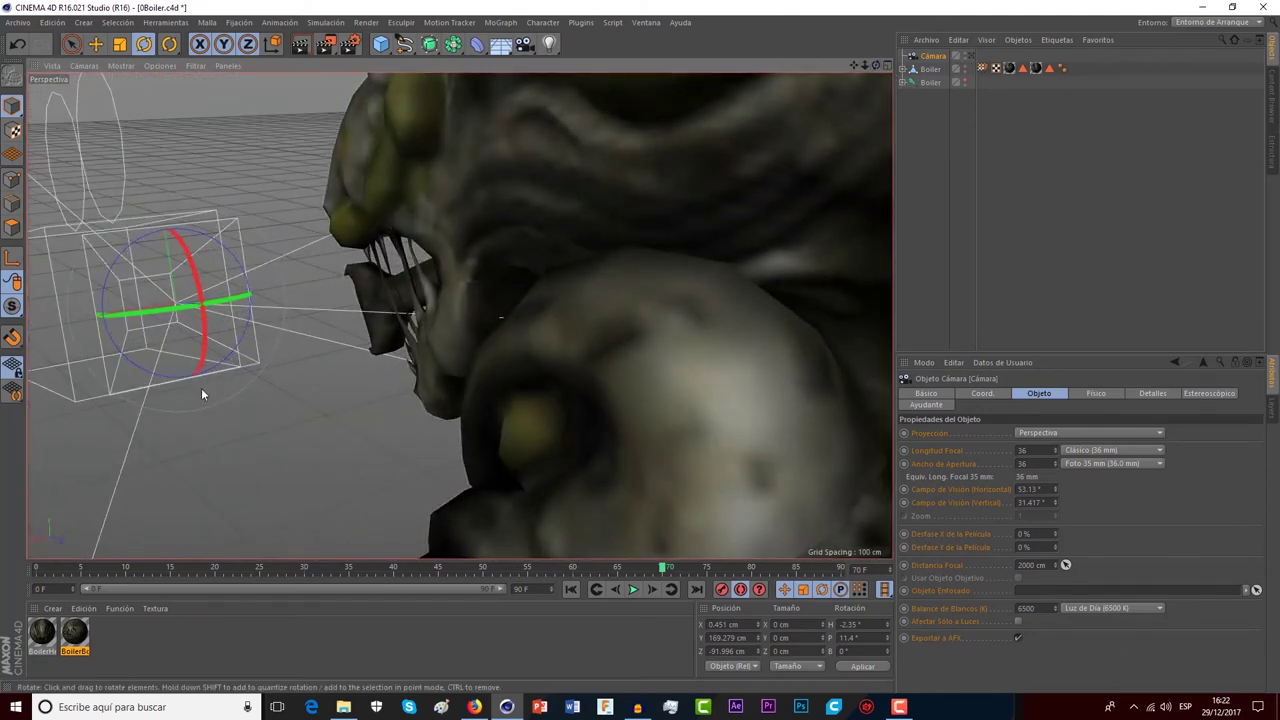
# - Look through the new camera, check its placement beside the alien, and rewind to frame 0
pyautogui.click(971, 57)
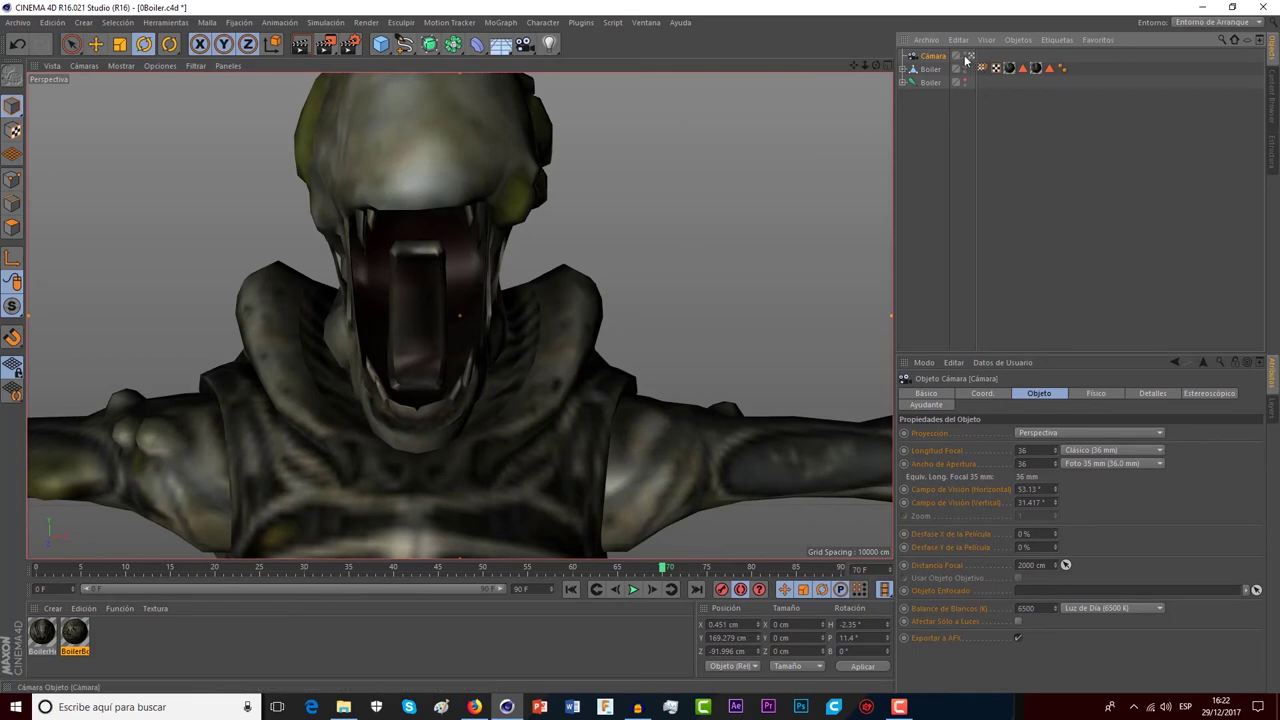
pyautogui.keyDown('alt'); pyautogui.moveTo(855, 138); pyautogui.dragTo(539, 314); pyautogui.keyUp('alt')
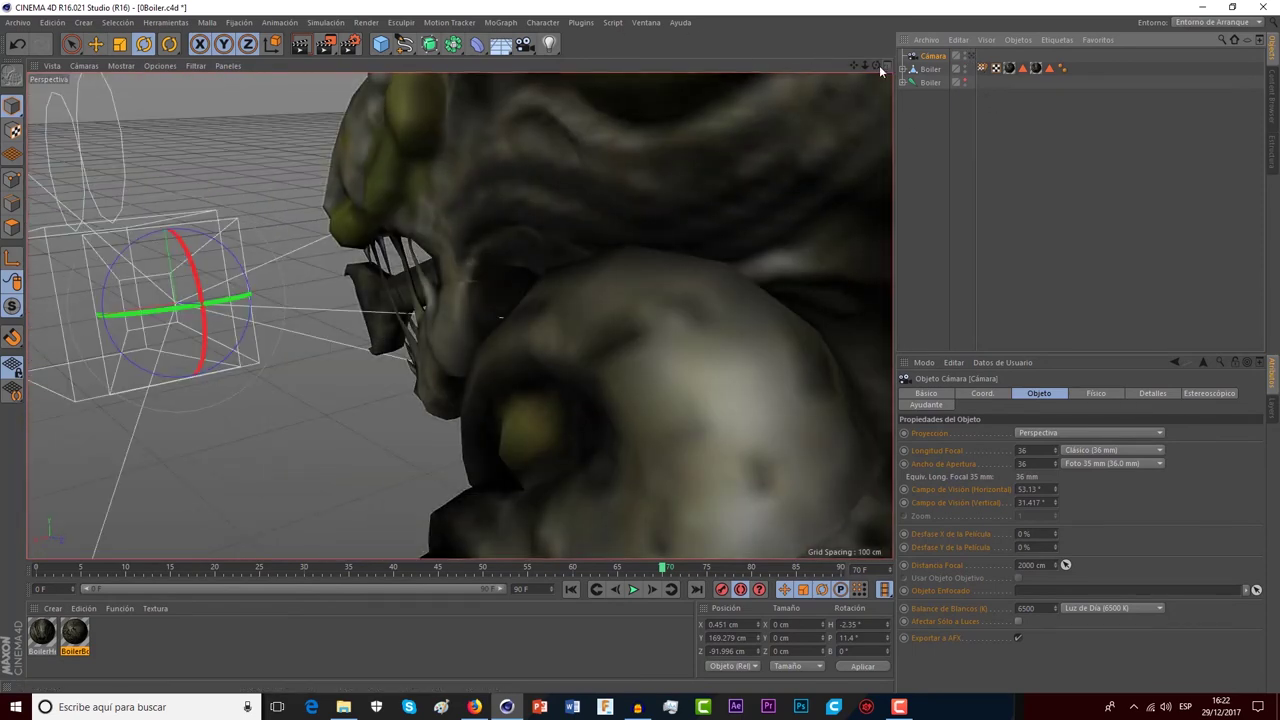
pyautogui.moveTo(878, 67); pyautogui.dragTo(858, 70)
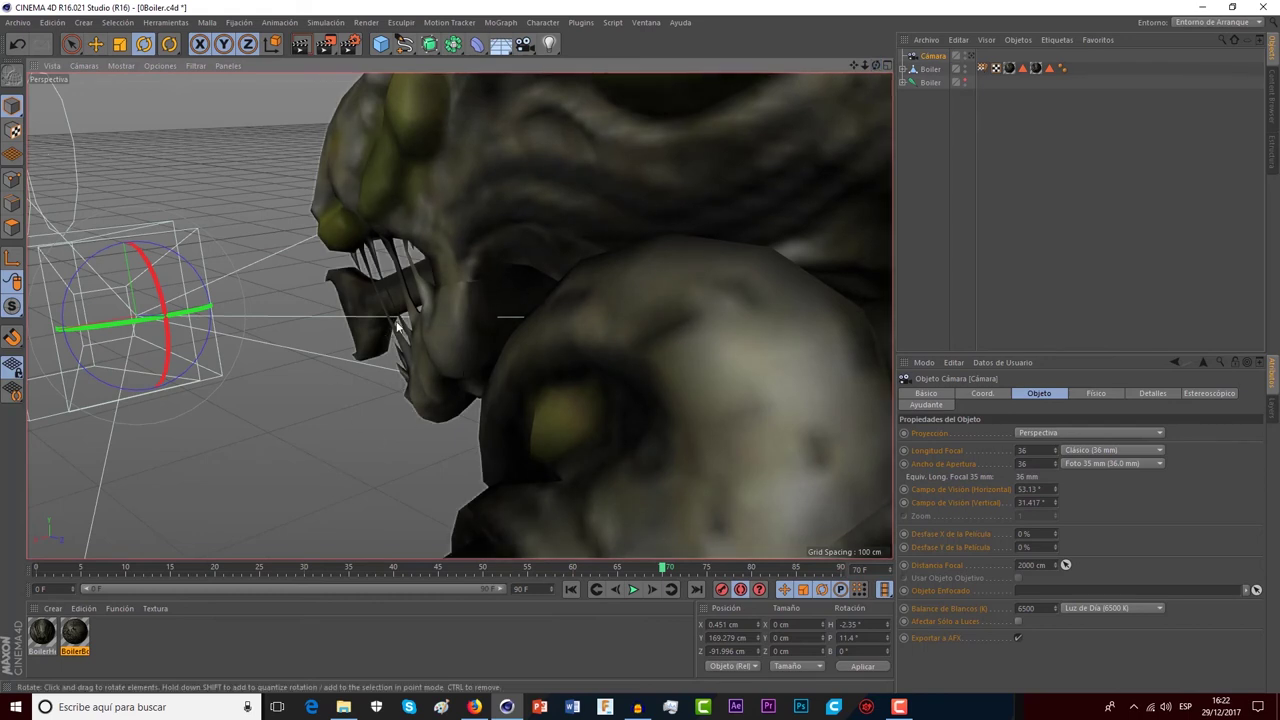
pyautogui.click(968, 56)
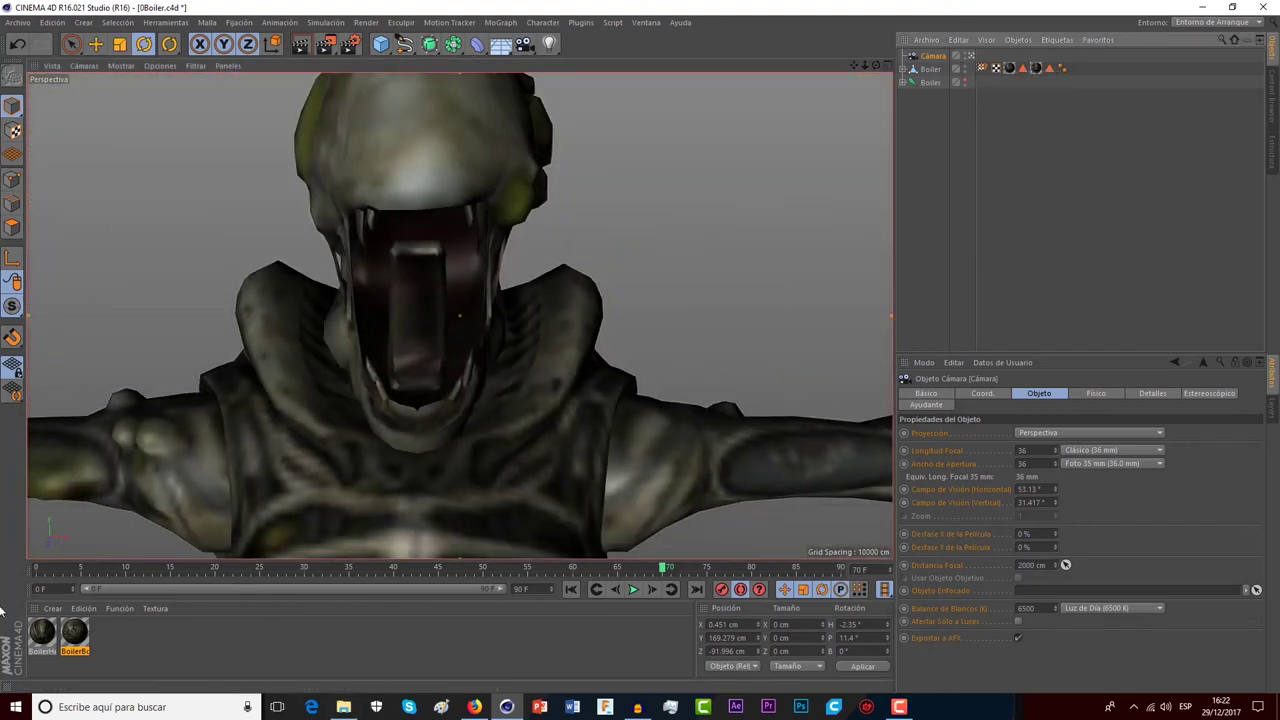
pyautogui.click(36, 573)
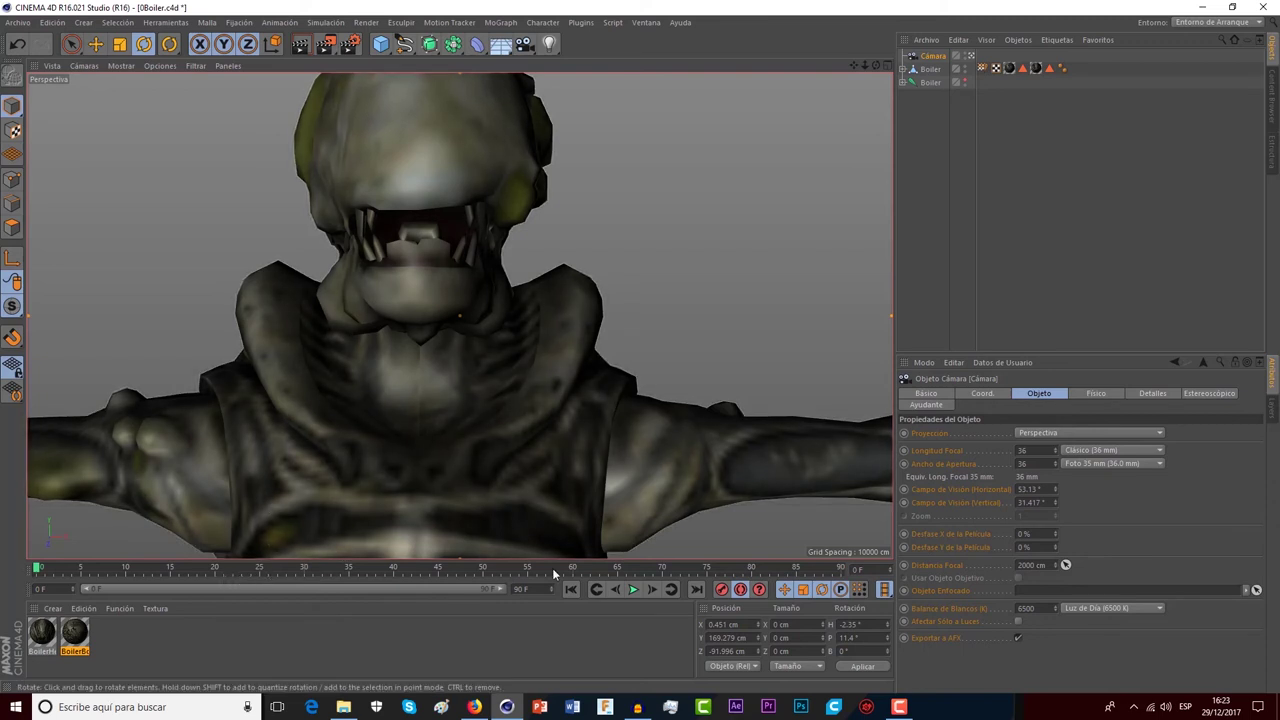
# - Play the jaw animation, rewind to frame 0, and render to the Picture Viewer
pyautogui.click(633, 590)
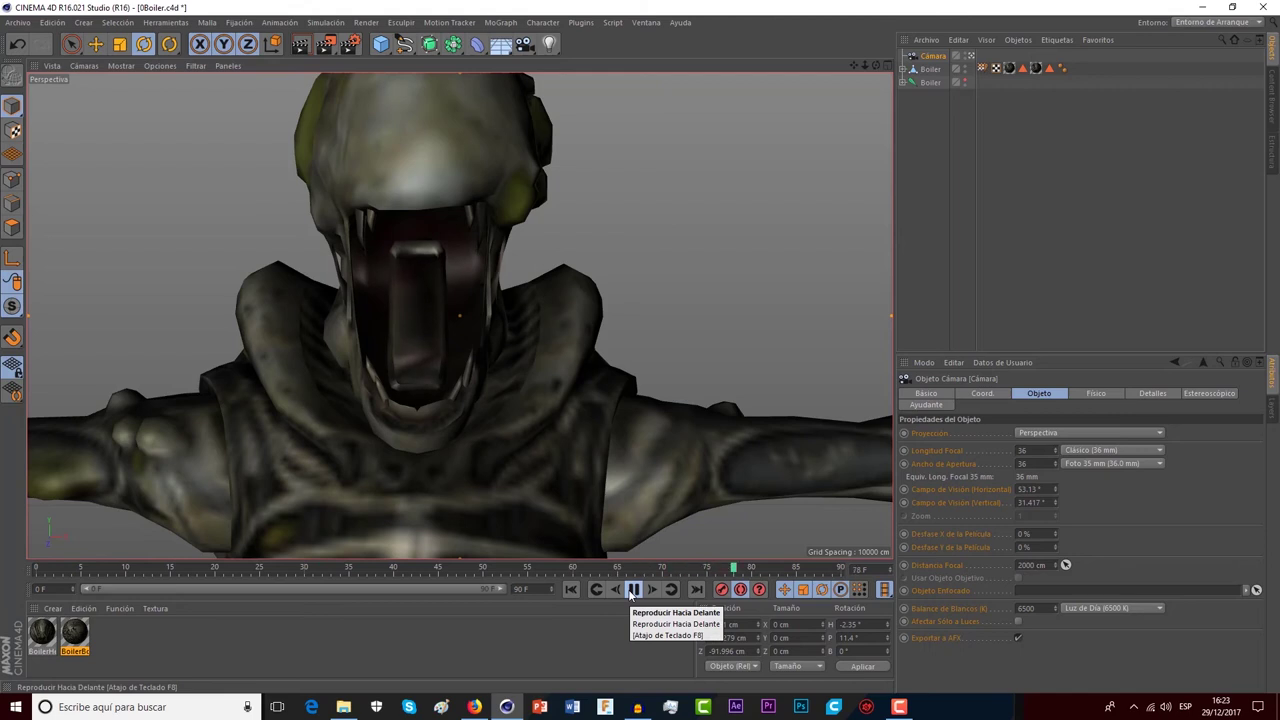
pyautogui.click(37, 568)
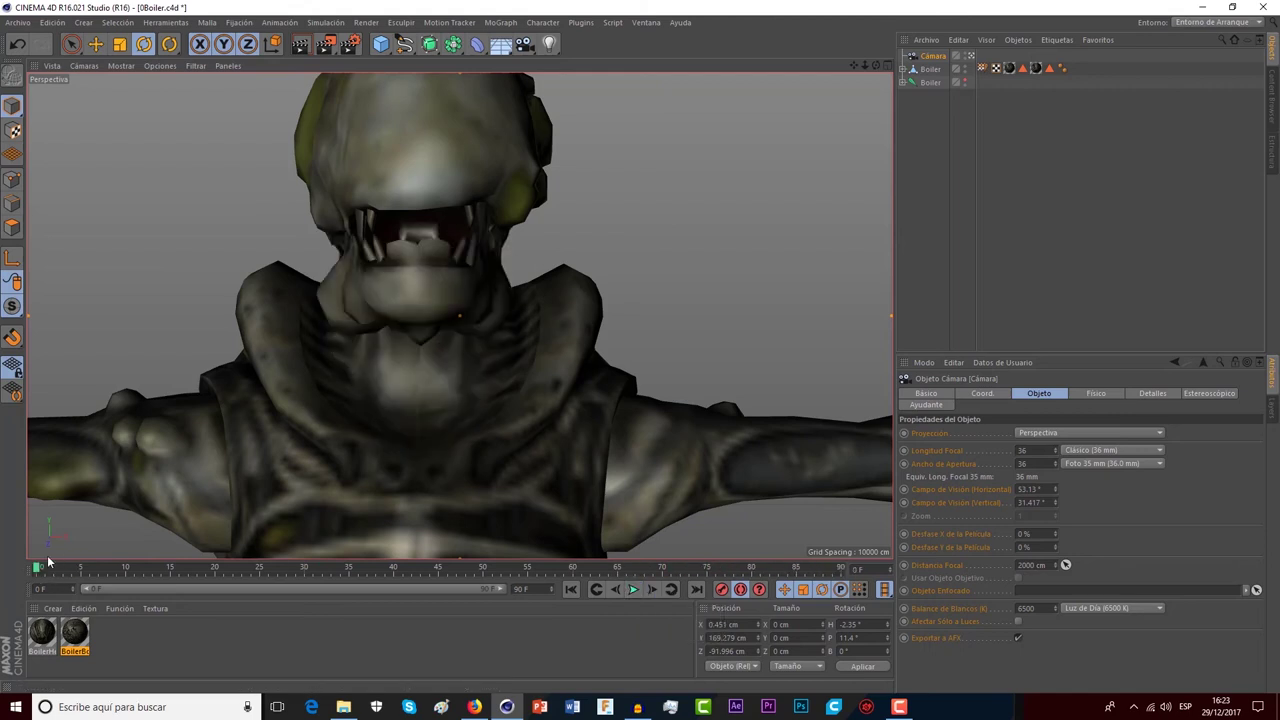
pyautogui.click(326, 44)
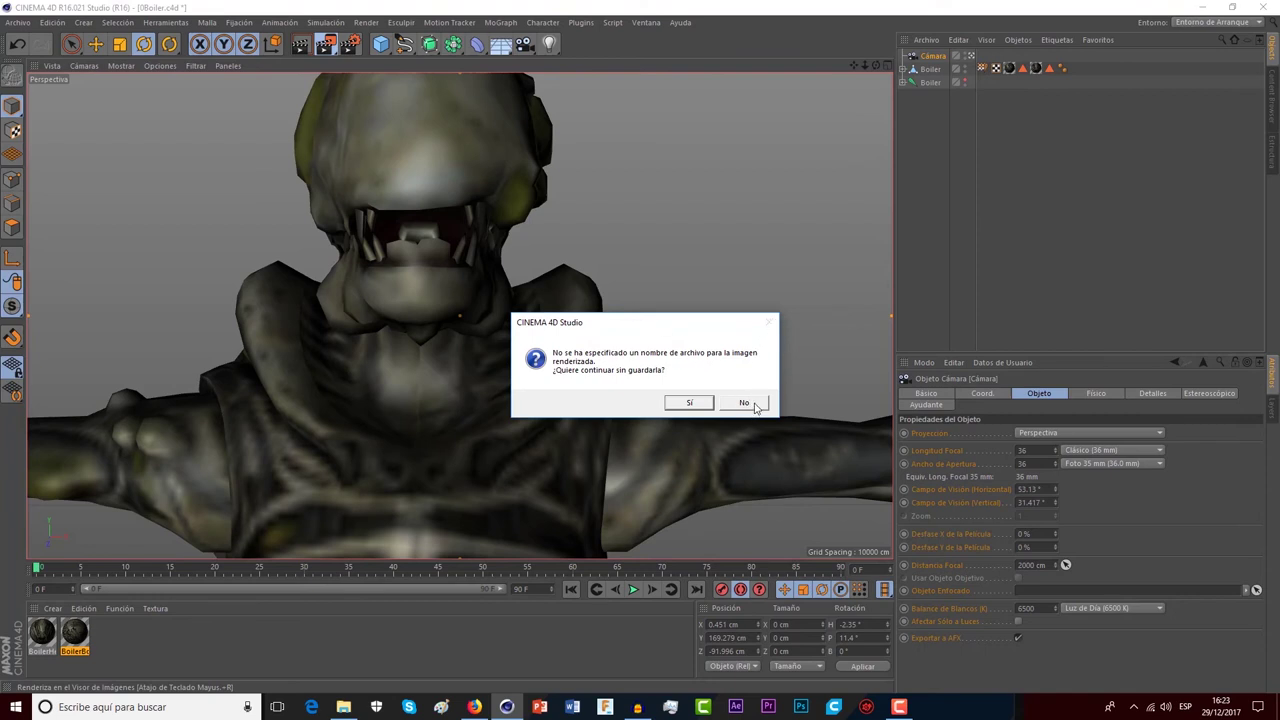
# - Decline the unsaved render, then set the render output file to 'prueba tuto' on Data (D:)
pyautogui.click(750, 404)
pyautogui.click(351, 45)
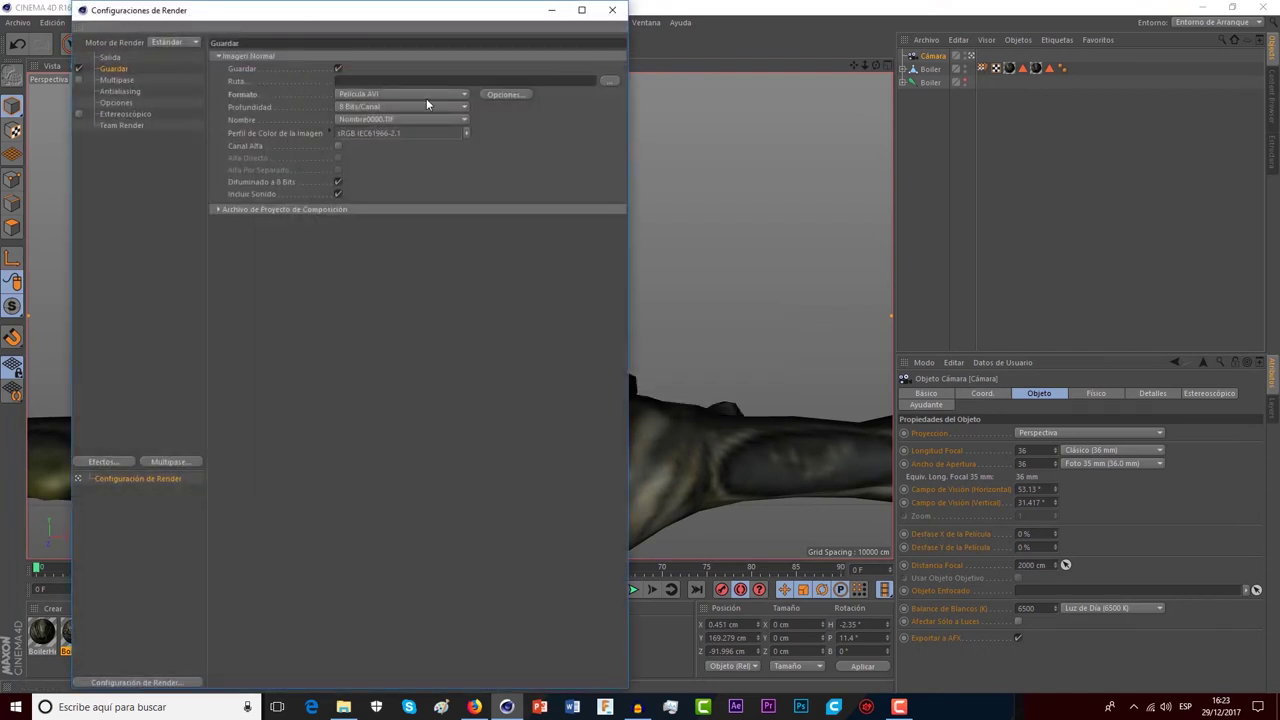
pyautogui.click(610, 80)
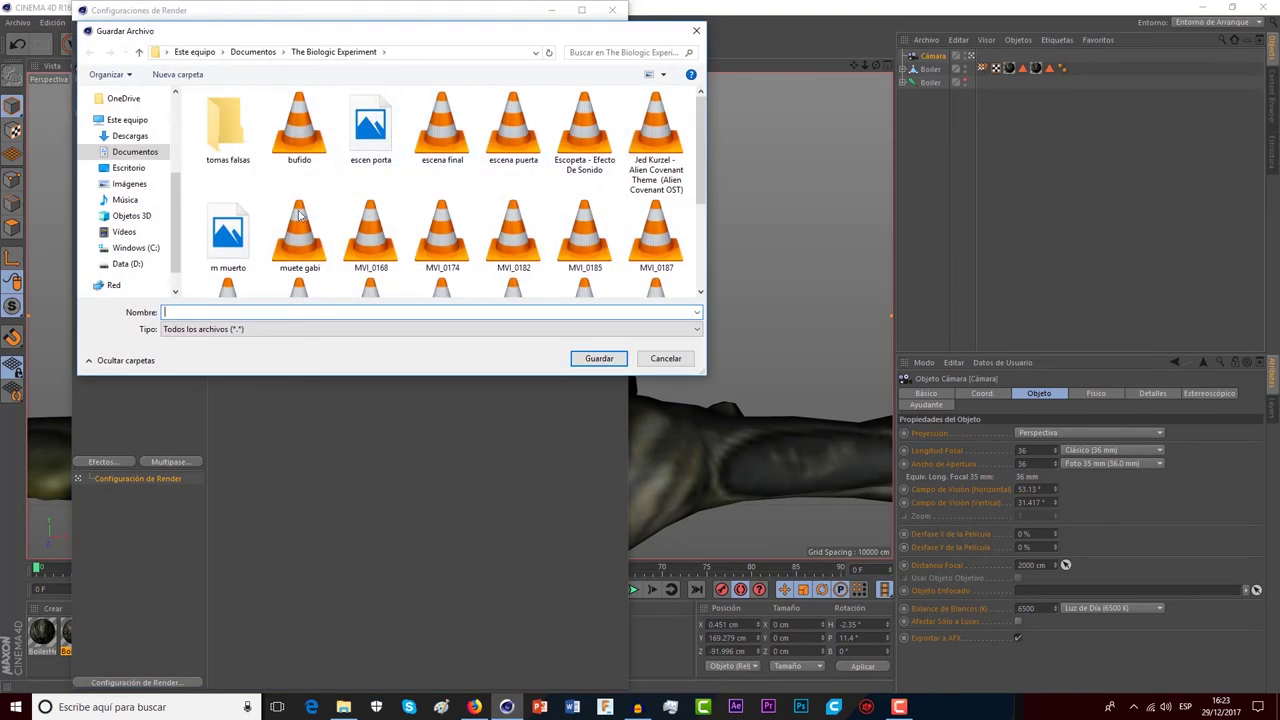
pyautogui.click(127, 264)
pyautogui.click(222, 312)
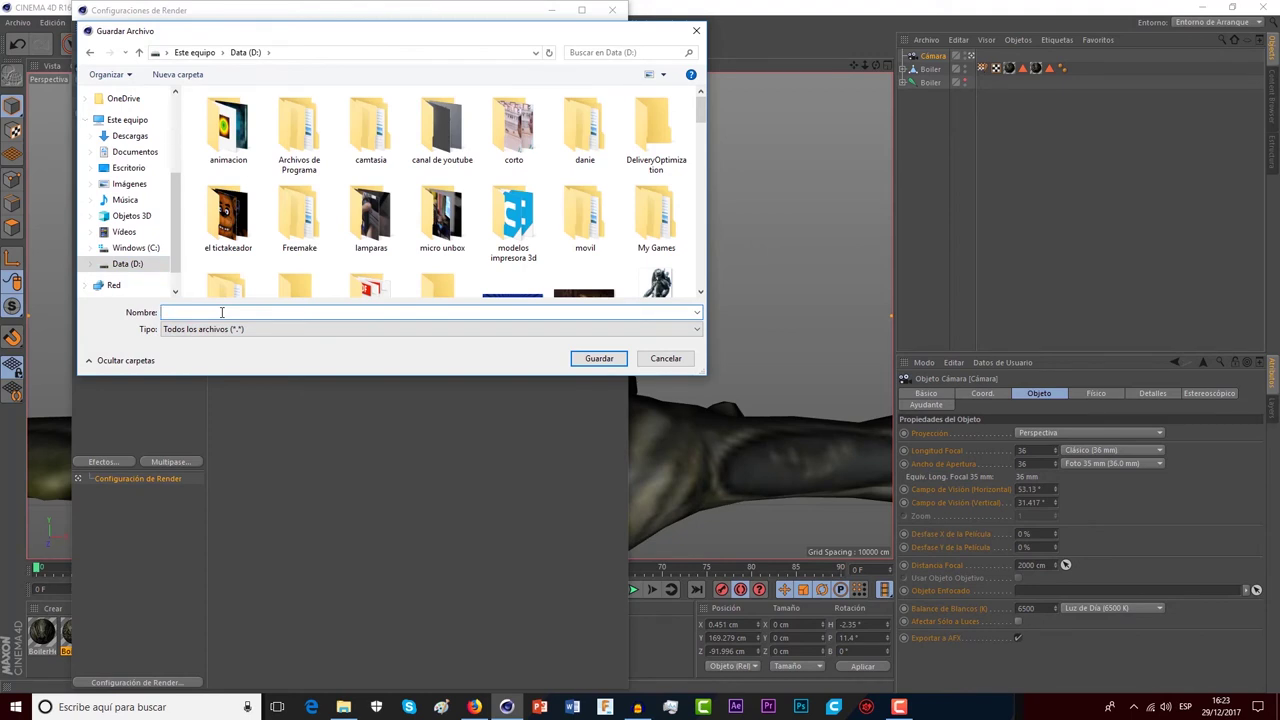
pyautogui.write('p')
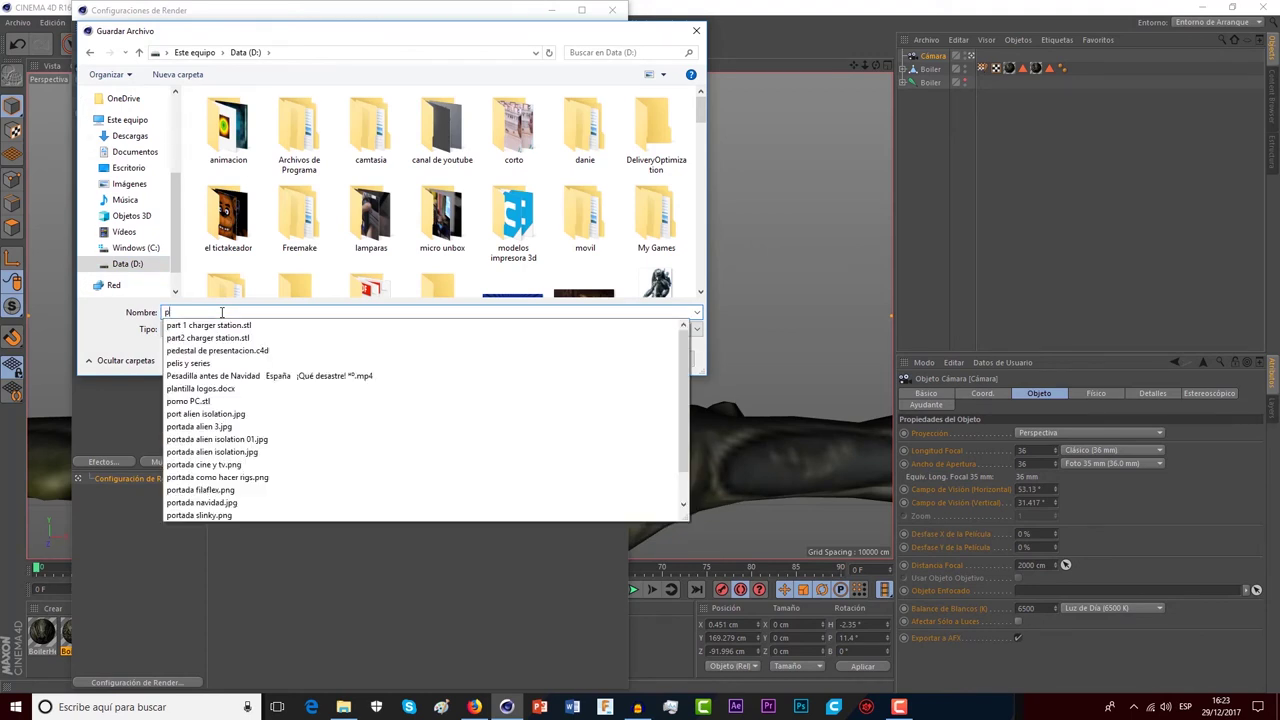
pyautogui.write('ruebn')
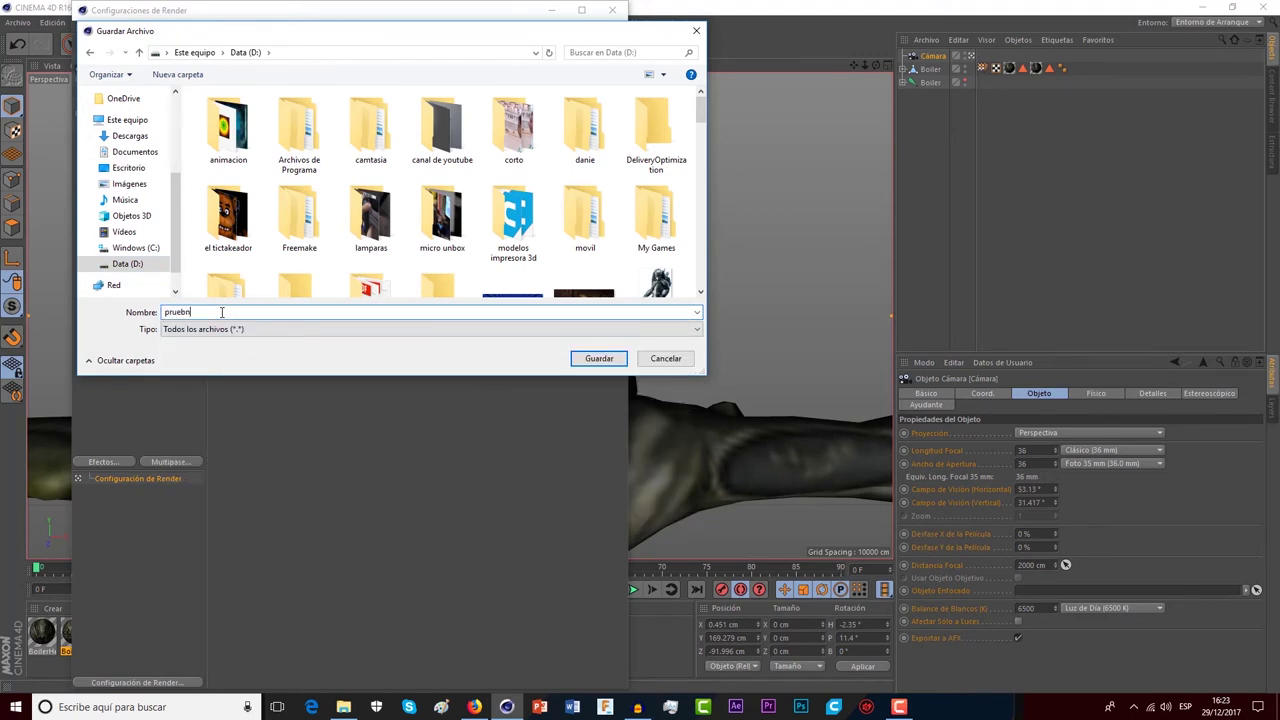
pyautogui.write('a tut')
pyautogui.write('o')
pyautogui.press('BackSpace')
pyautogui.click(586, 362)
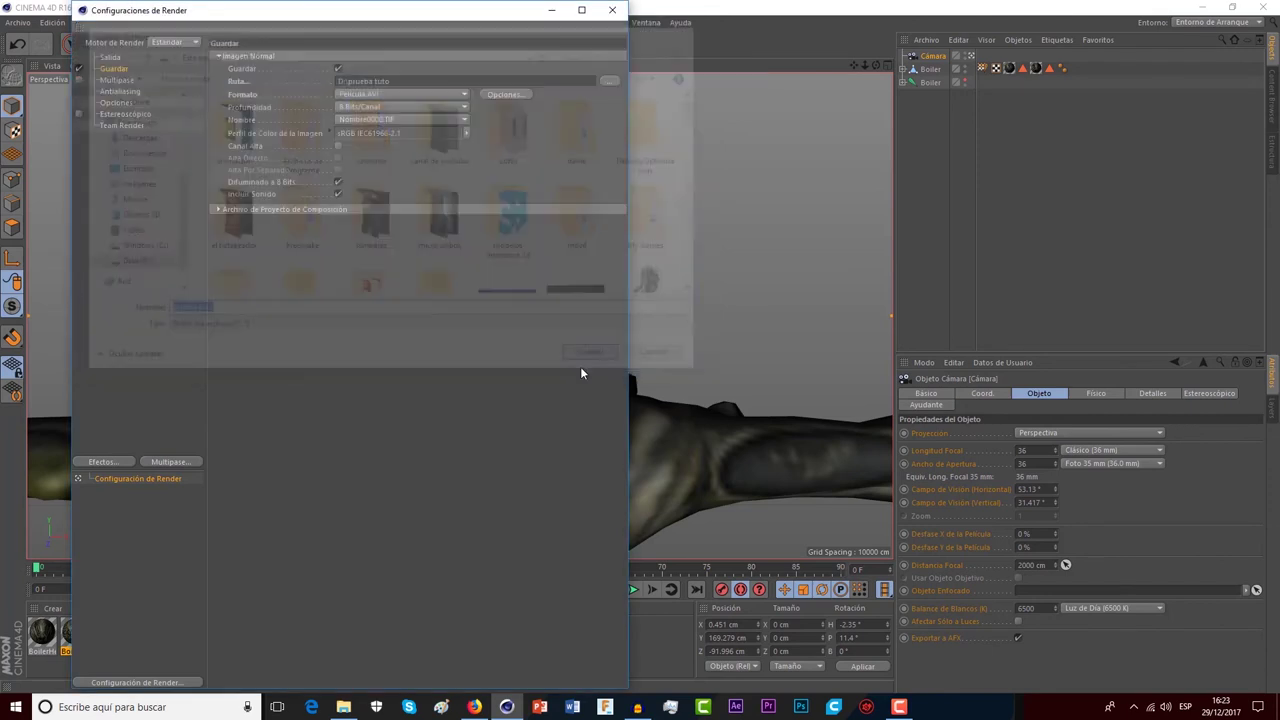
# - Render all 91 frames at 1920x1080 in the Picture Viewer, then close the finished preview
pyautogui.click(612, 10)
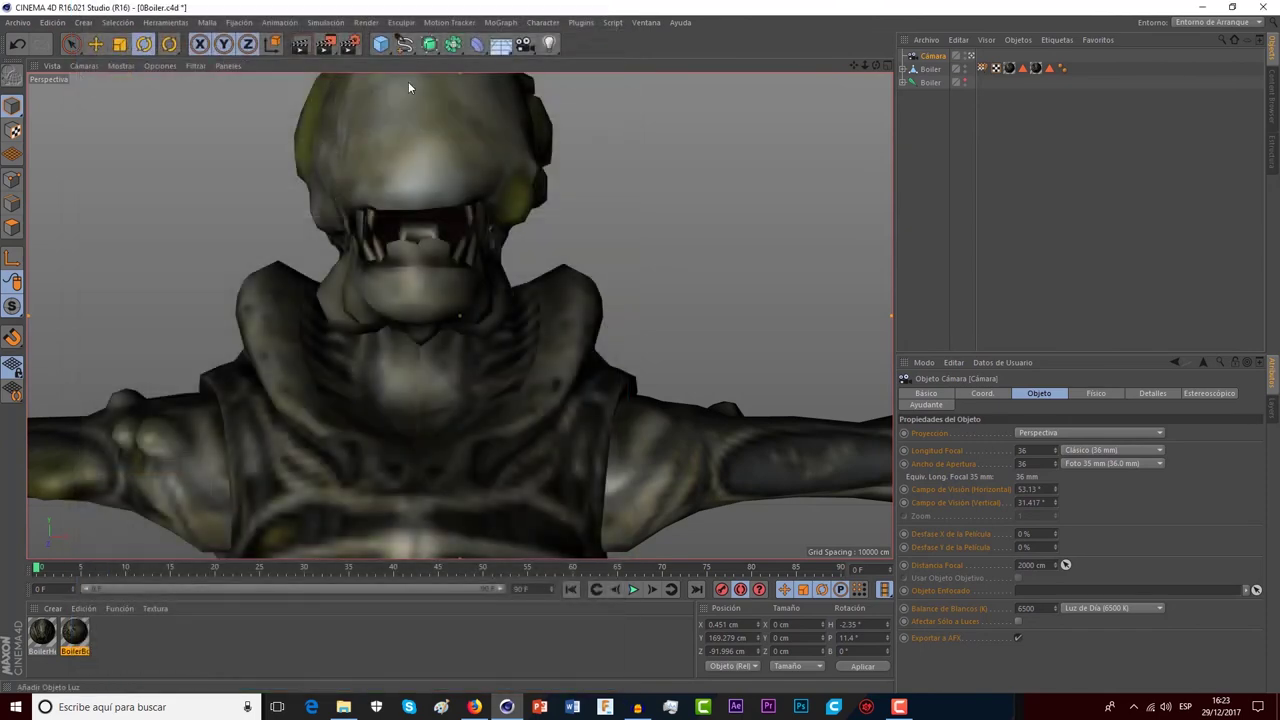
pyautogui.click(327, 45)
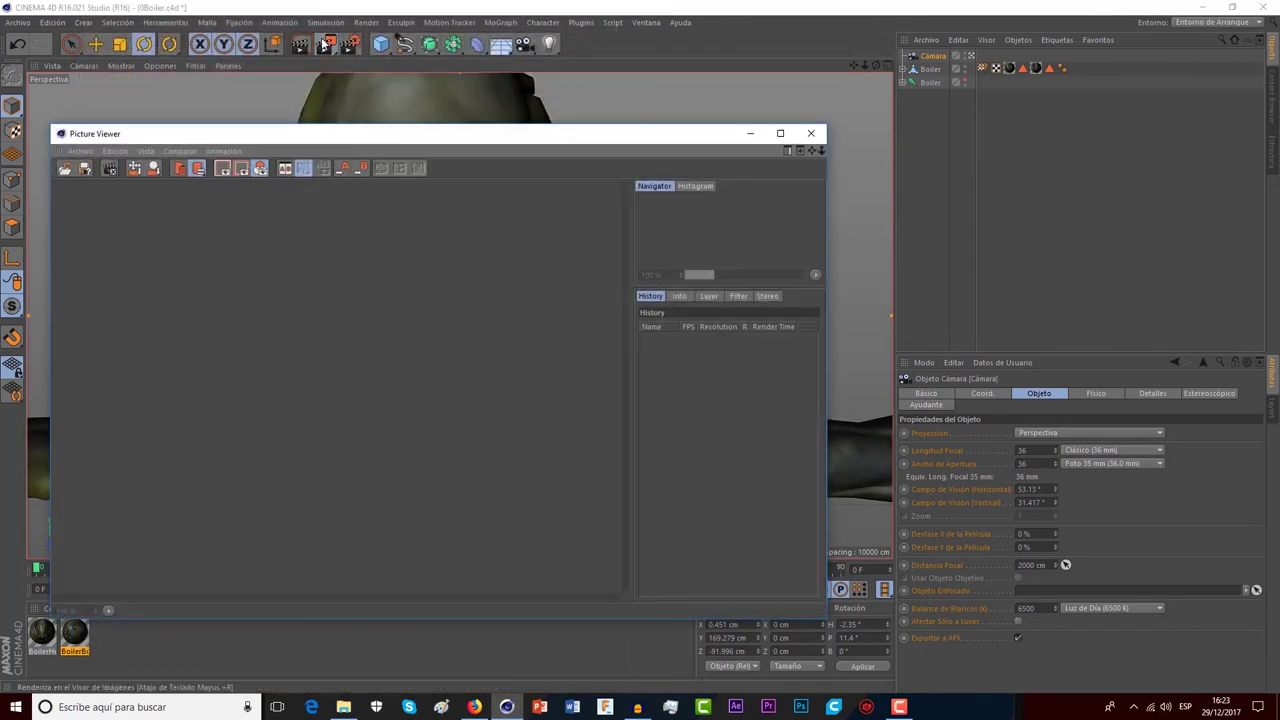
pyautogui.scroll(-3, 453, 350)
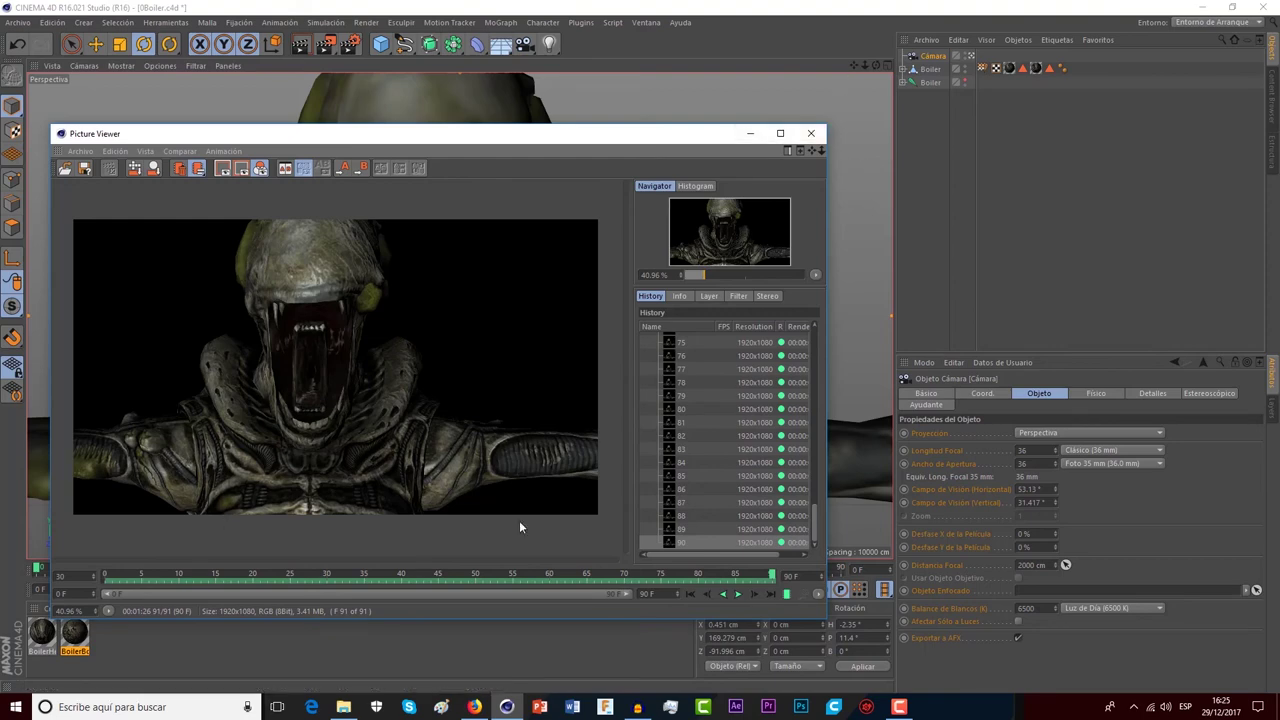
pyautogui.click(811, 133)
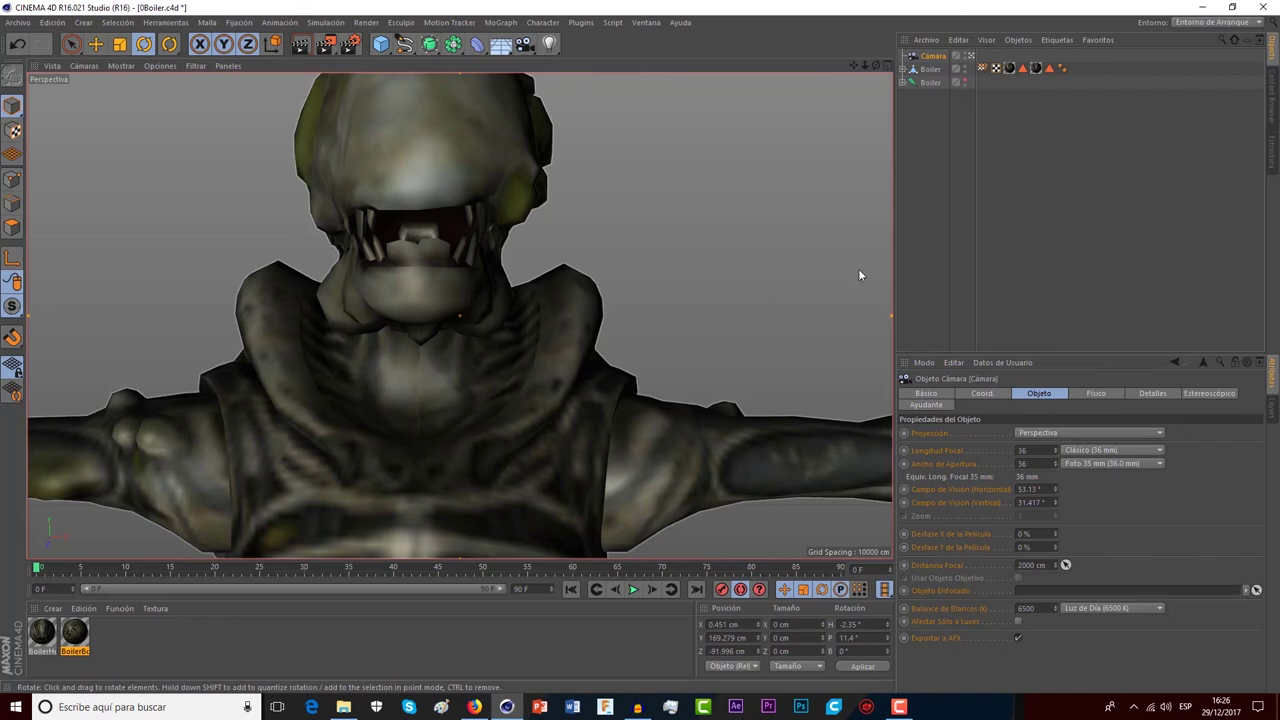
# - In File Explorer, find 'prueba tuto' on Data (D:) and open it in VLC
pyautogui.click(338, 710)
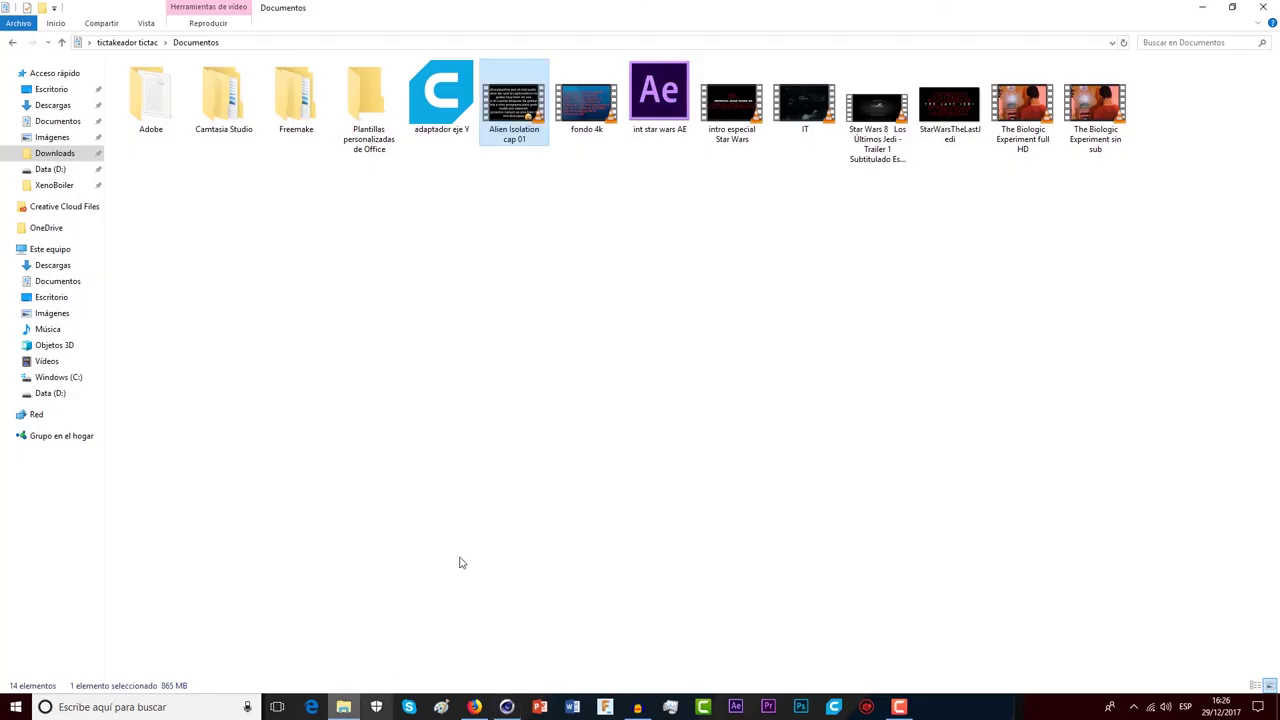
pyautogui.click(62, 398)
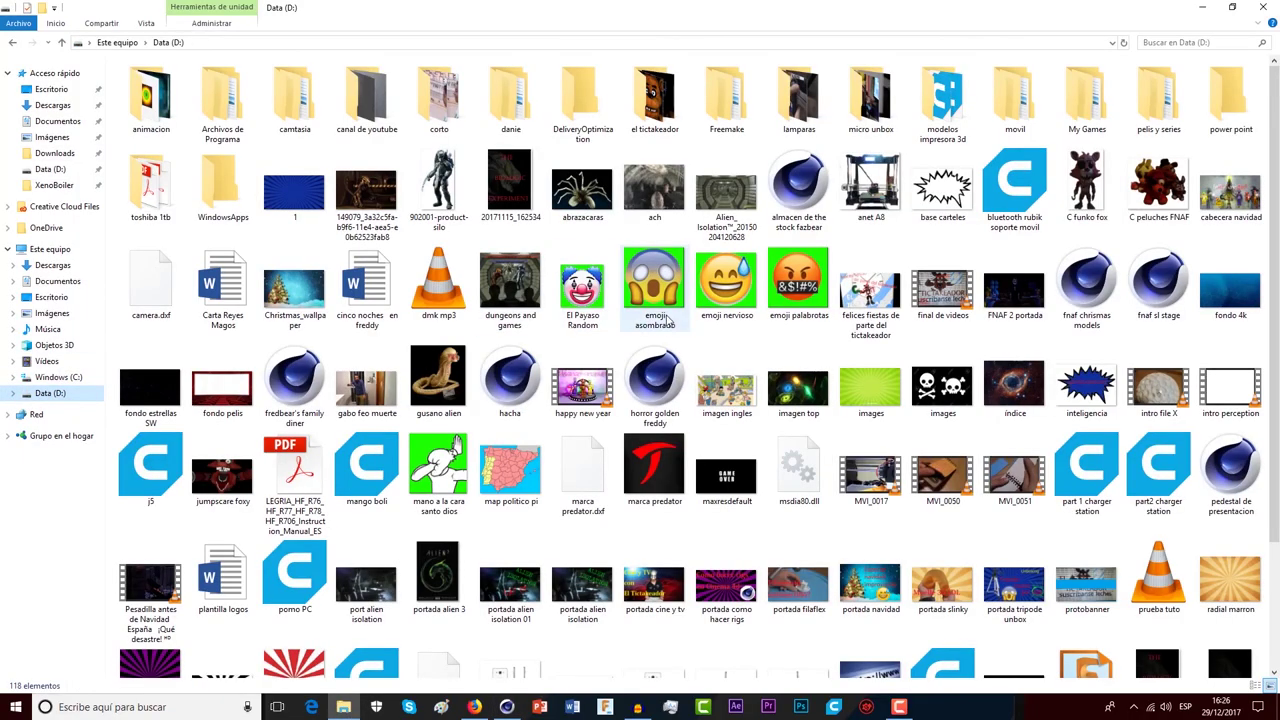
pyautogui.scroll(-3, 680, 394)
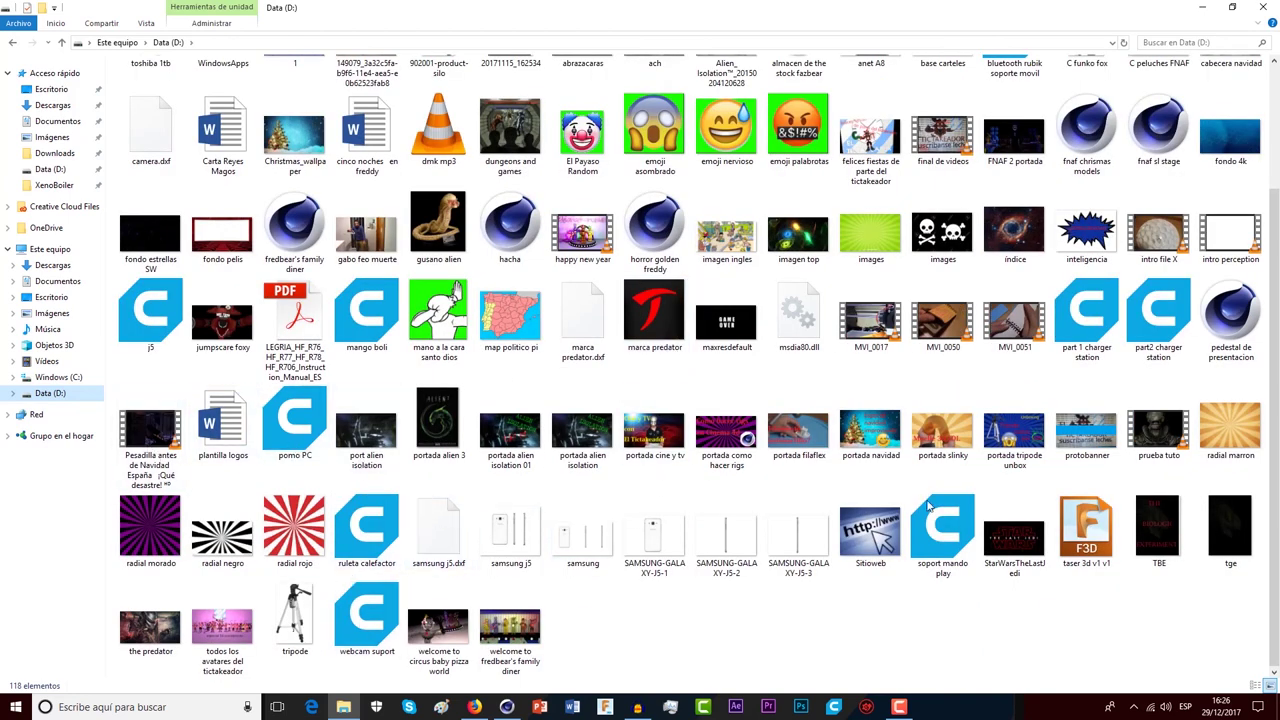
pyautogui.doubleClick(1160, 432)
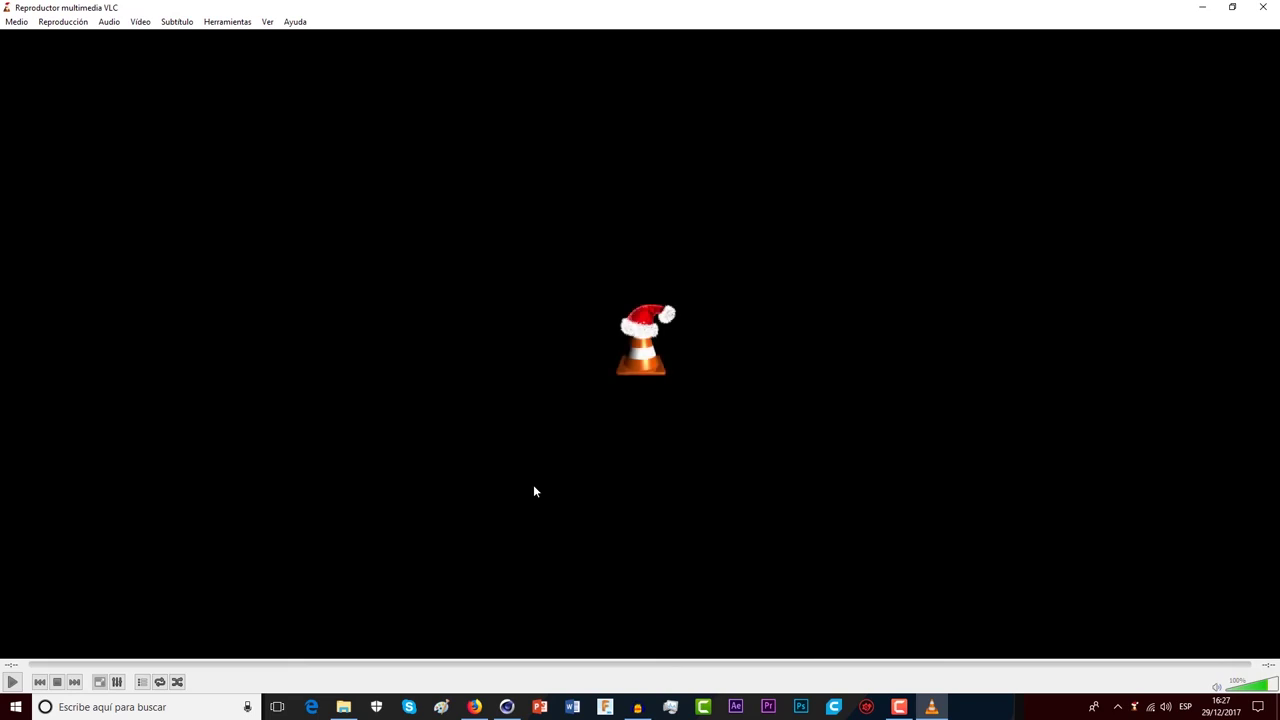
# - Replay prueba tuto.avi in VLC to watch the alien's jaw opening
pyautogui.click(12, 682)
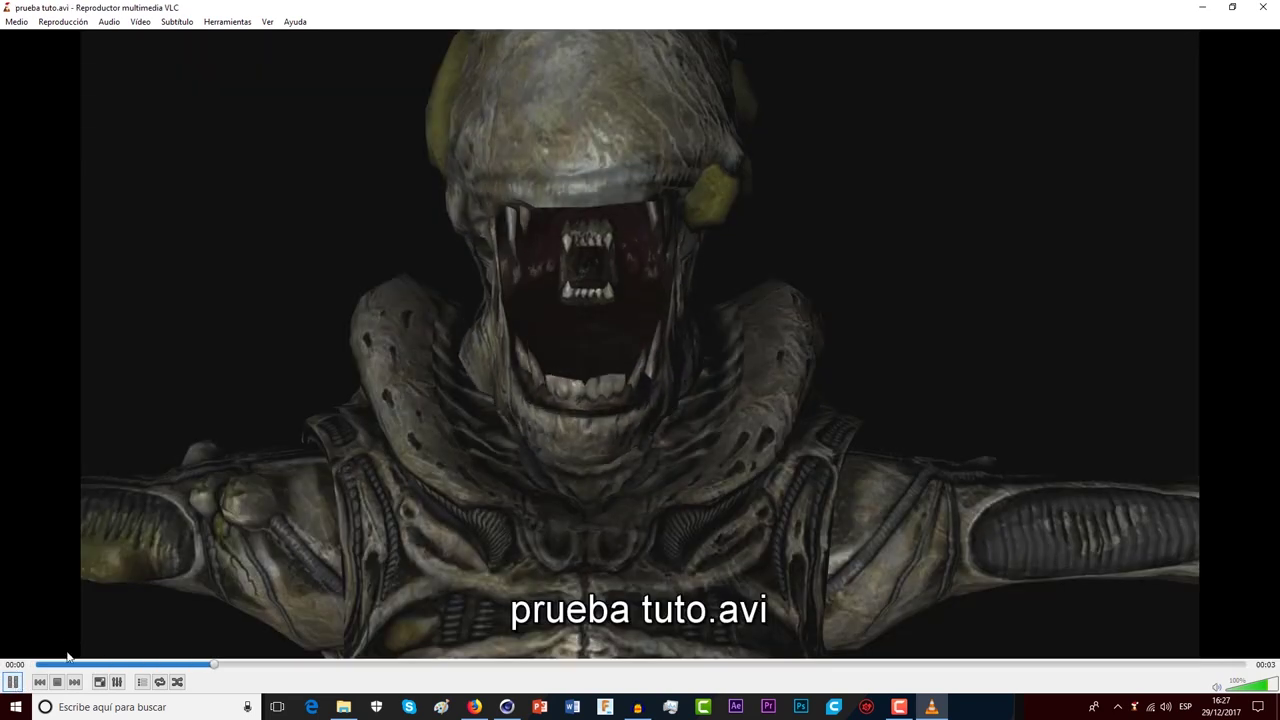